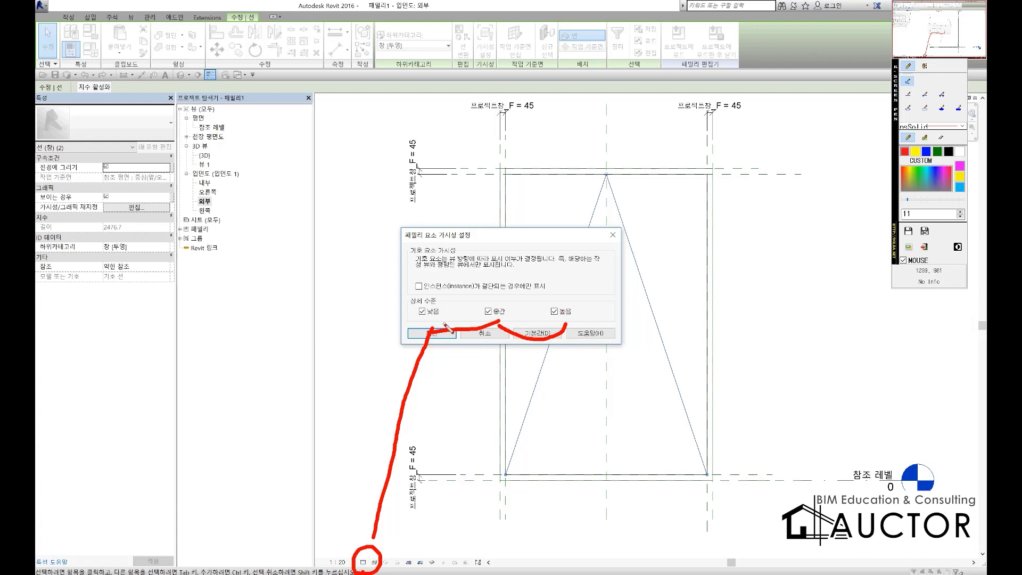
Accept the family element visibility settings of the two slanted symbolic lines and clear the selection
click(423, 317)
mouse_move(420, 308)
mouse_down()
mouse_move(438, 301)
mouse_move(426, 323)
mouse_up()
mouse_move(413, 291)
mouse_down()
mouse_move(429, 333)
mouse_move(436, 328)
mouse_up()
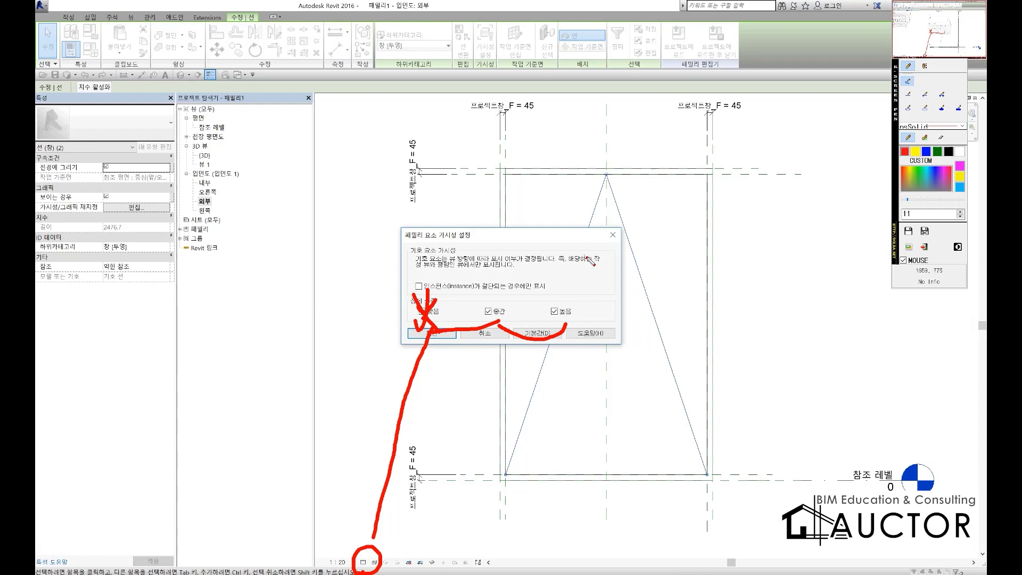
key(Escape)
key(Return)
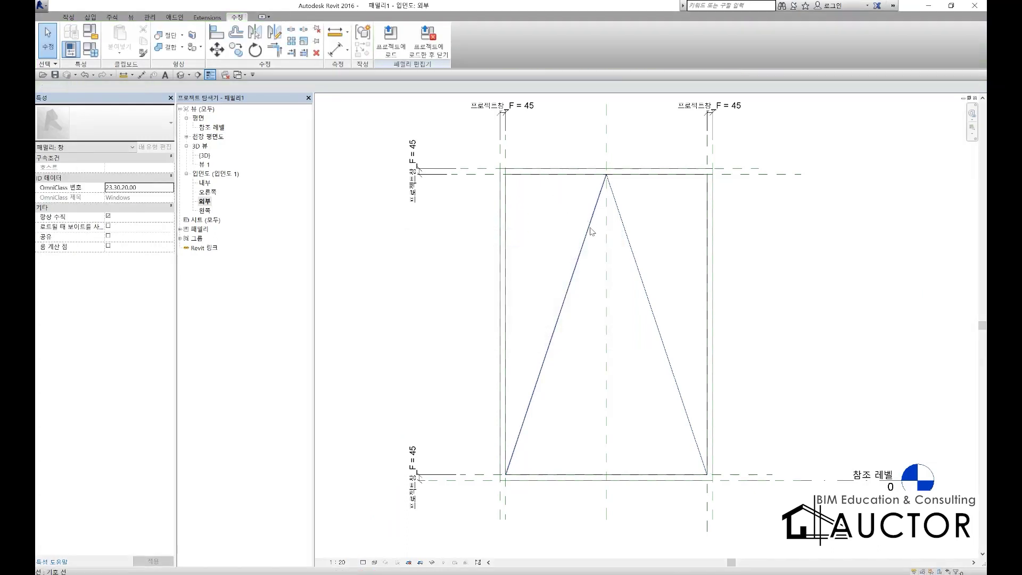
click(589, 226)
key(Escape)
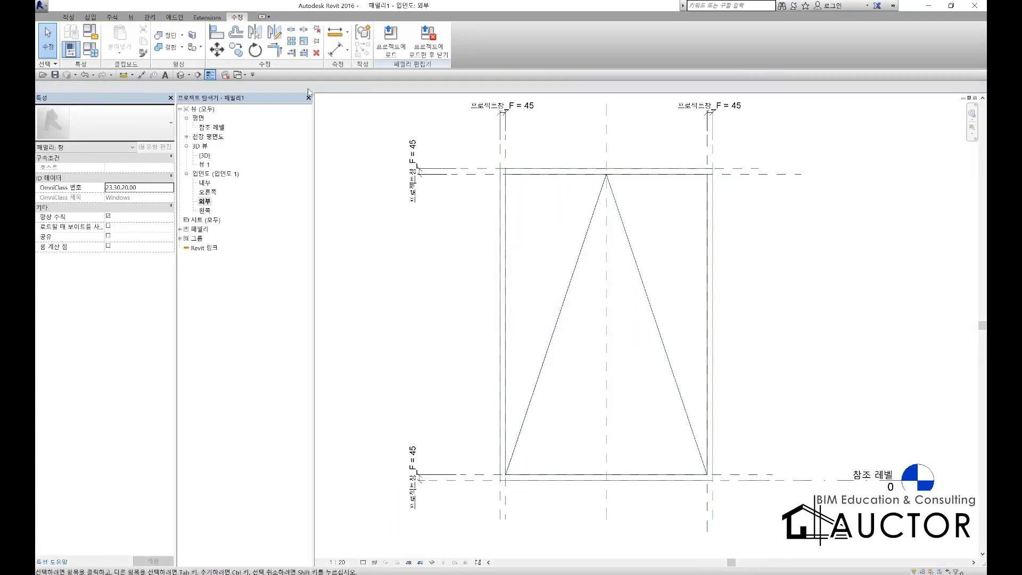
click(73, 17)
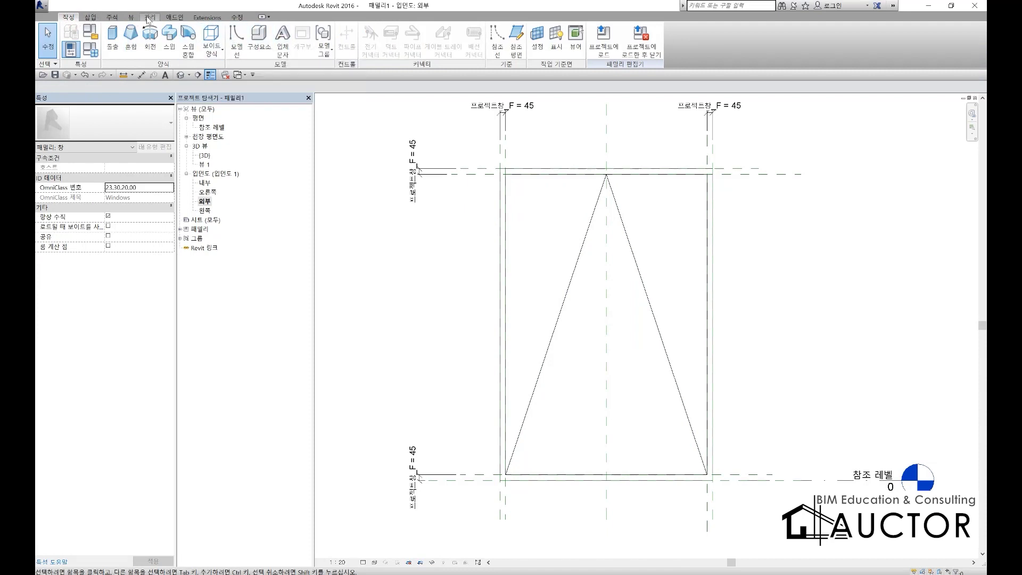
click(586, 242)
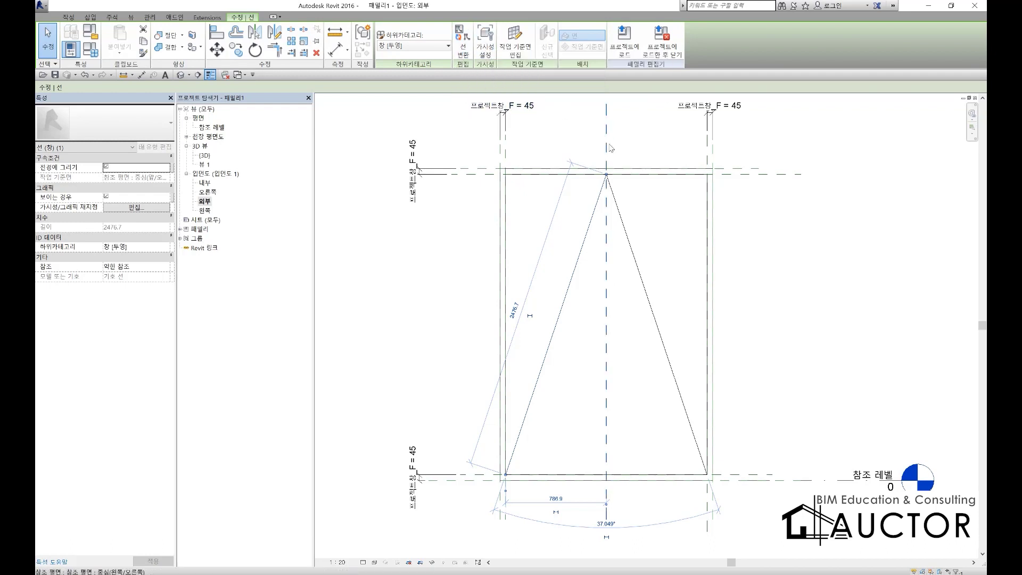
click(752, 248)
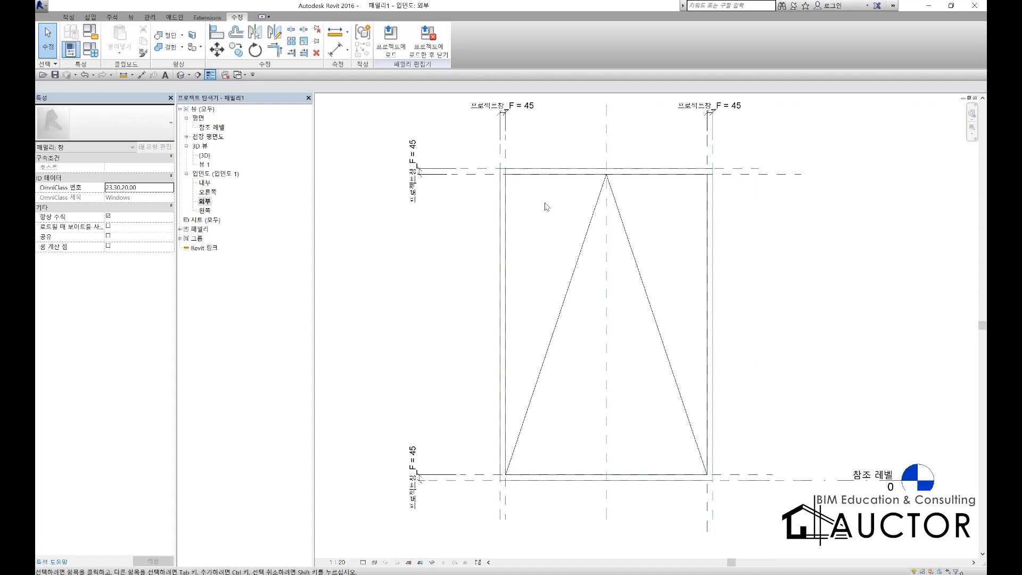
Close the hidden view windows and open the family's default 3D view
click(225, 75)
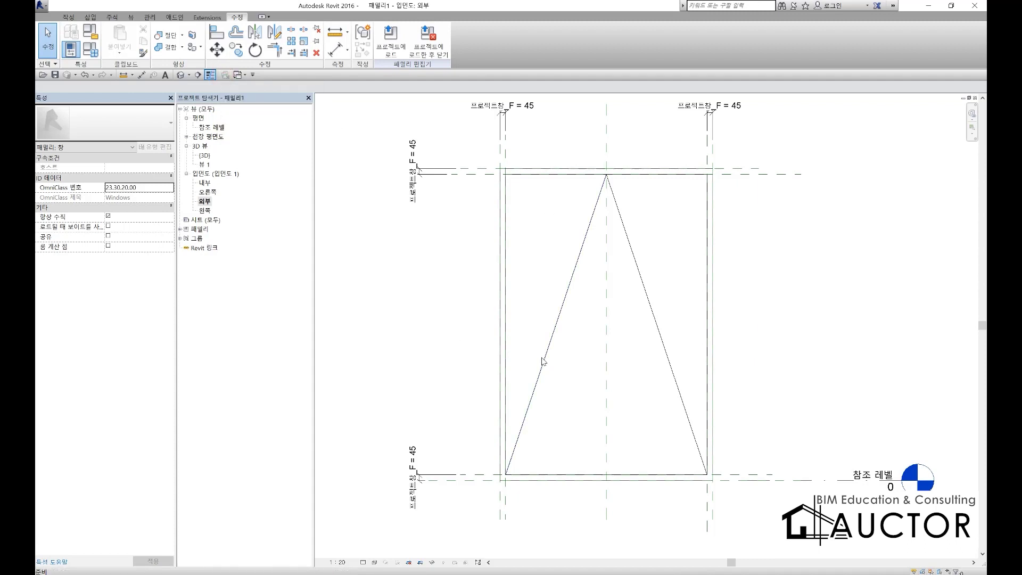
key(3)
key(d)
shift+middle_drag(479, 334, 678, 356)
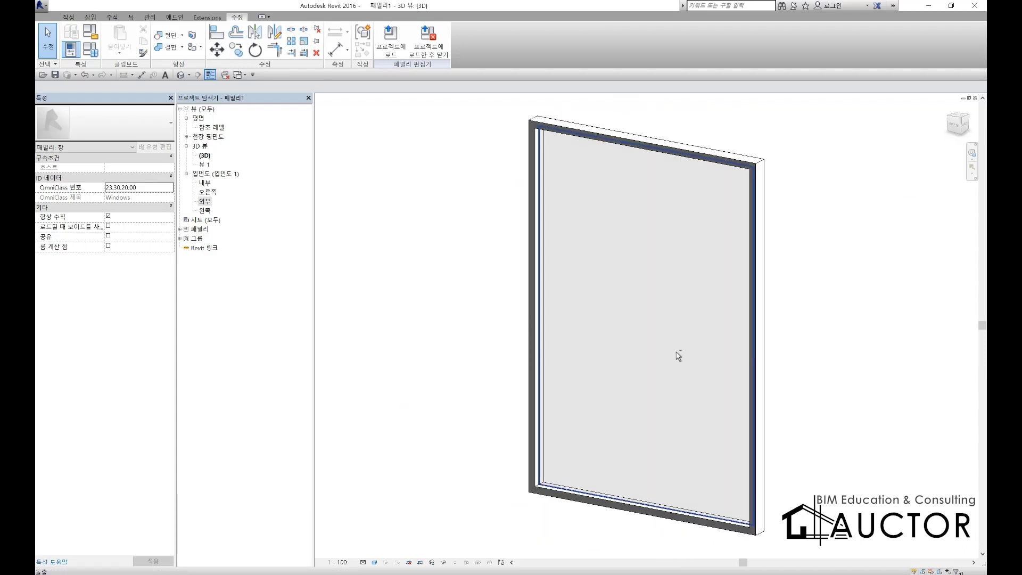
Reopen the exterior (외부) elevation, return to the 3D view and close the hidden windows
double_click(202, 200)
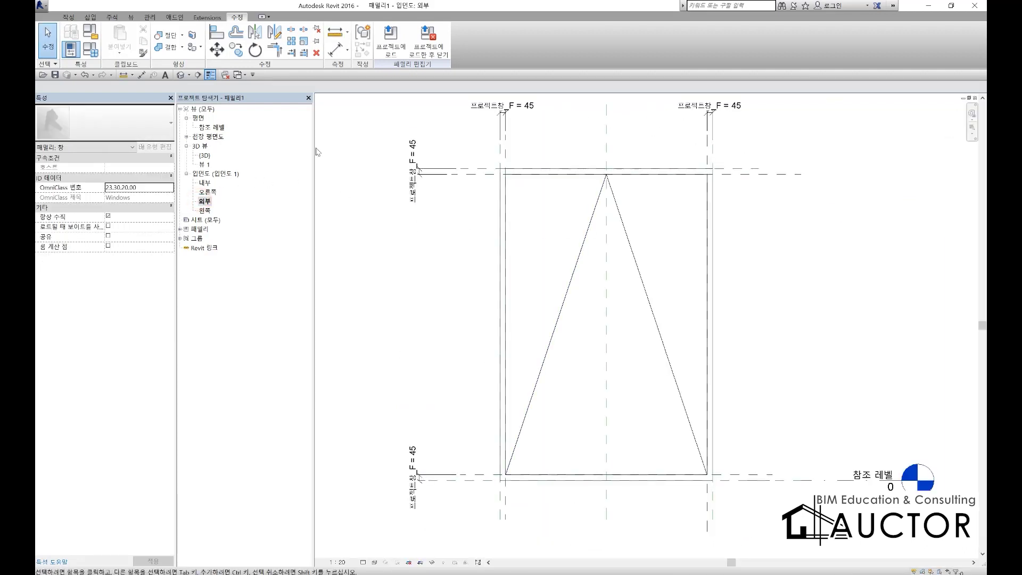
key(ctrl+Tab)
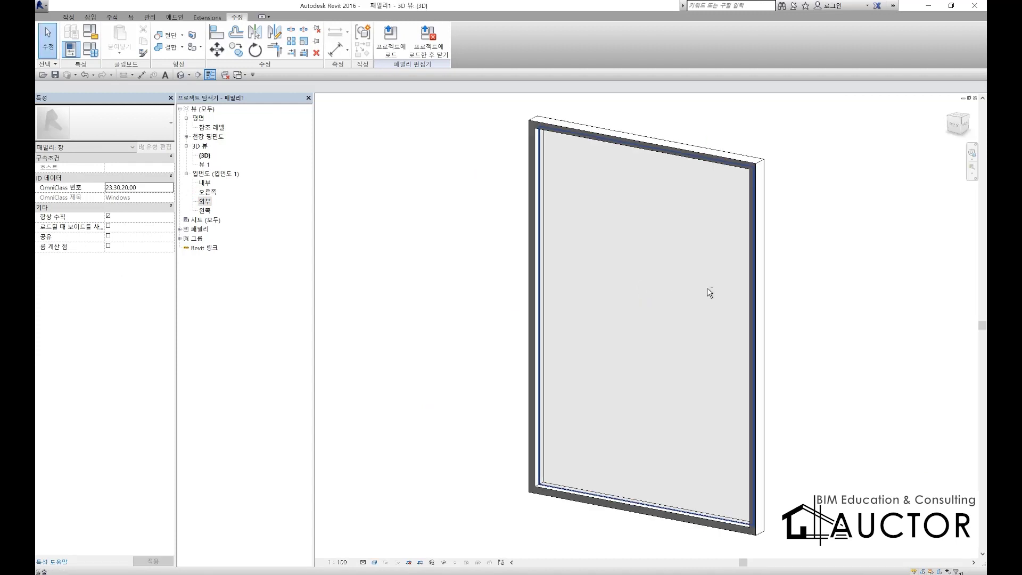
mouse_move(710, 292)
shift+middle_down()
mouse_move(525, 292)
mouse_move(691, 293)
shift+middle_up()
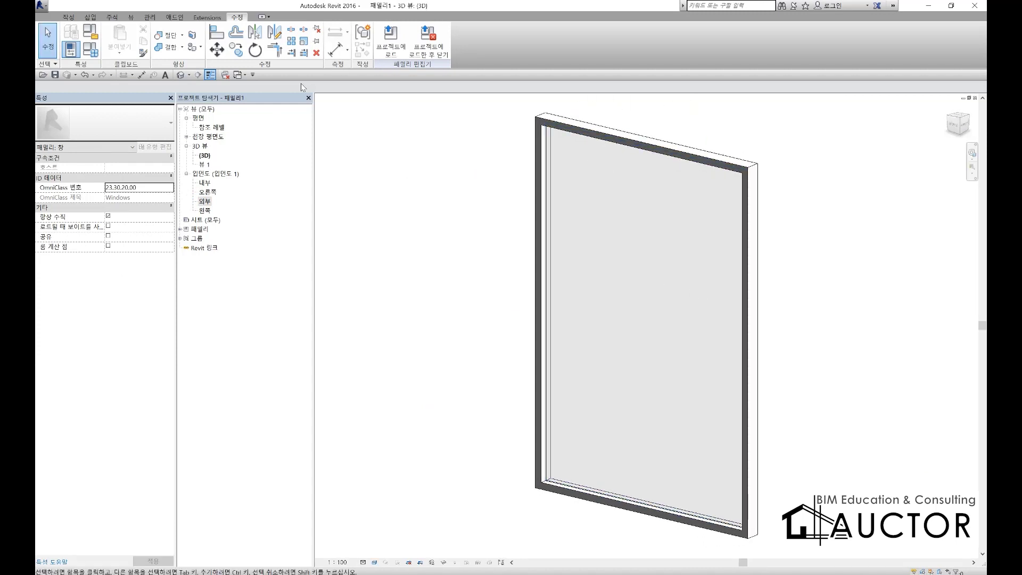
click(225, 75)
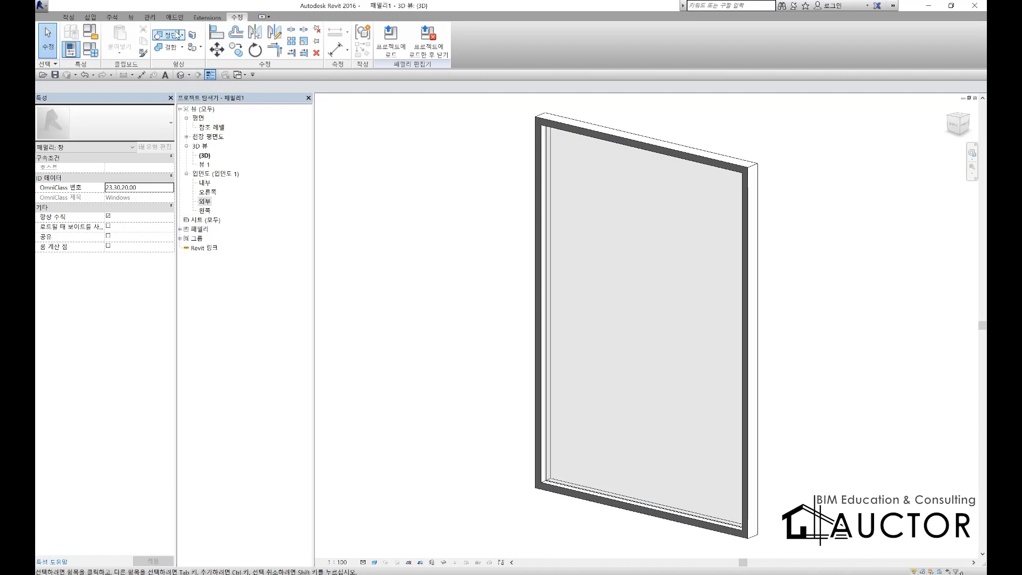
key(ctrl+F1)
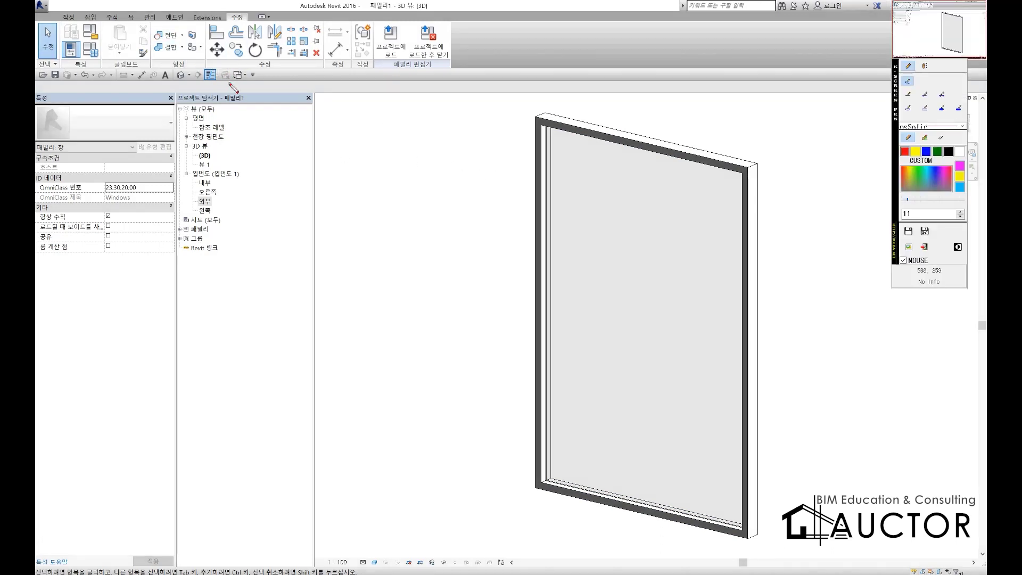
mouse_move(229, 85)
mouse_down()
mouse_move(223, 80)
mouse_move(232, 91)
mouse_up()
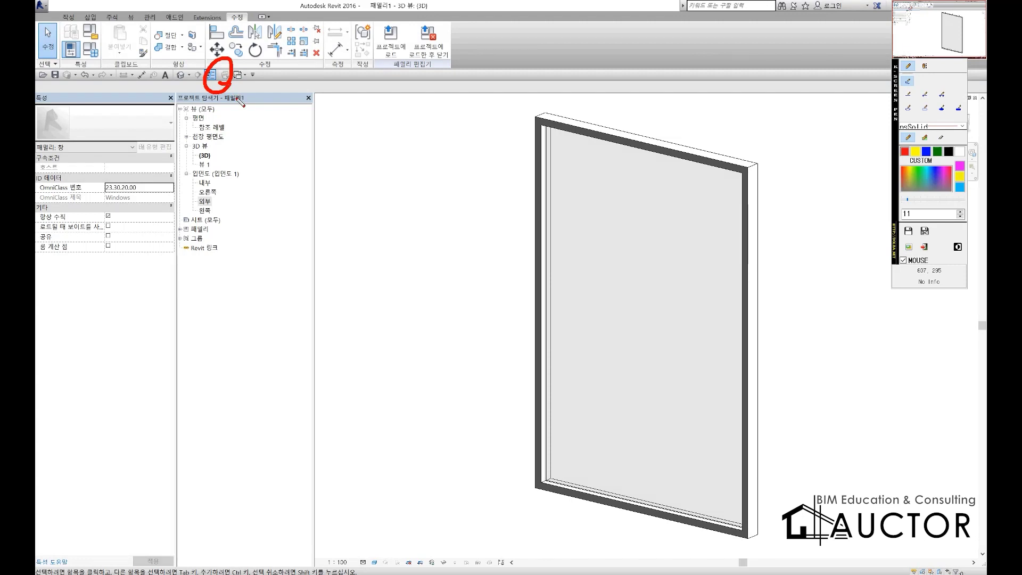
key(Escape)
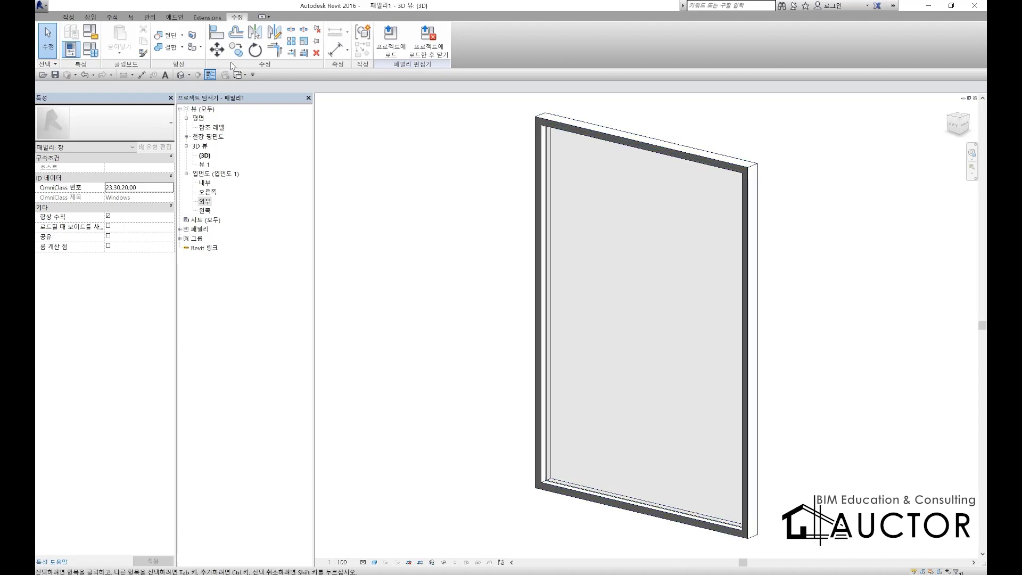
Save the family to the desktop (바탕 화면) as 커튼월_프로젝트창.rfa
click(40, 4)
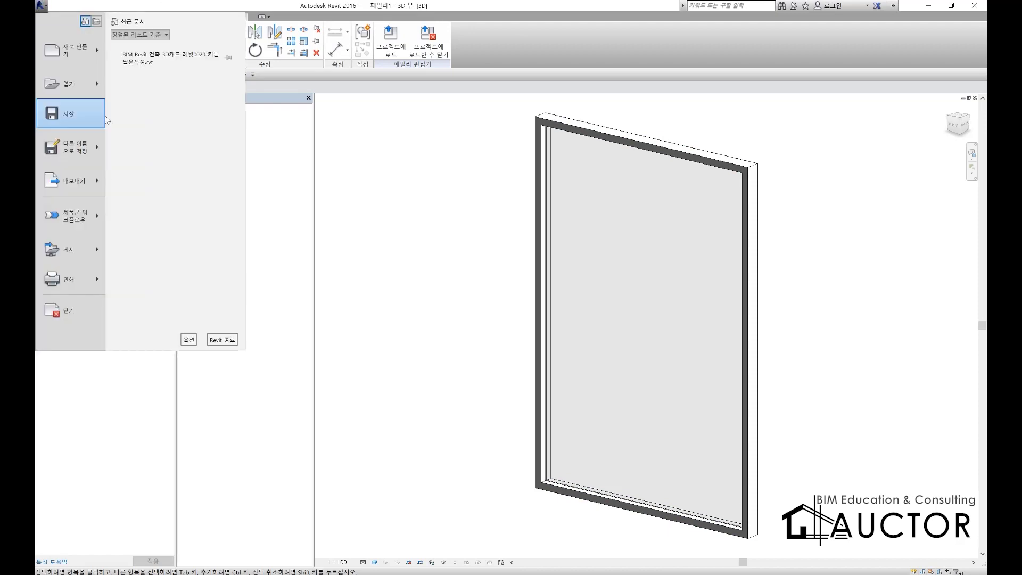
click(78, 112)
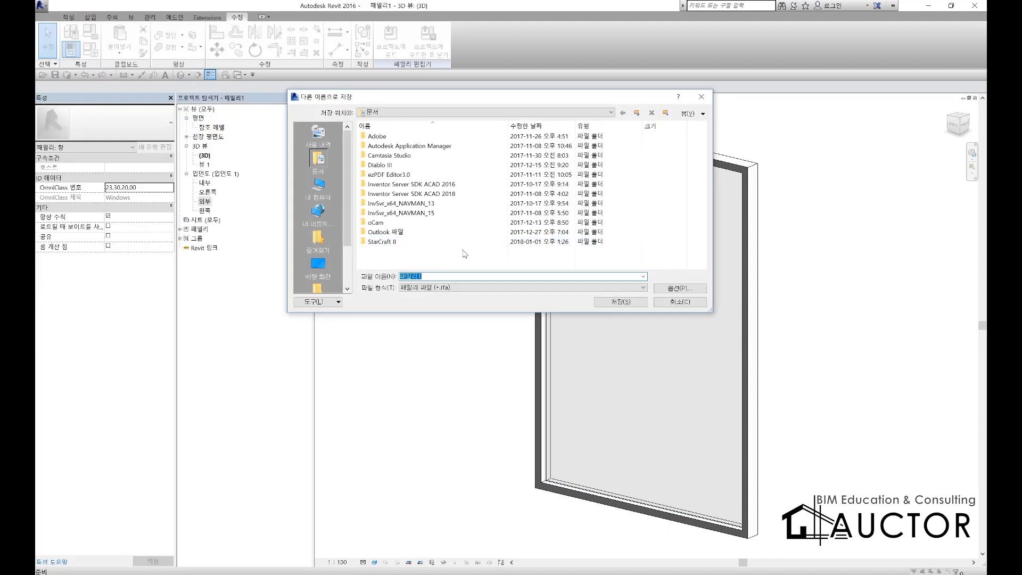
click(335, 270)
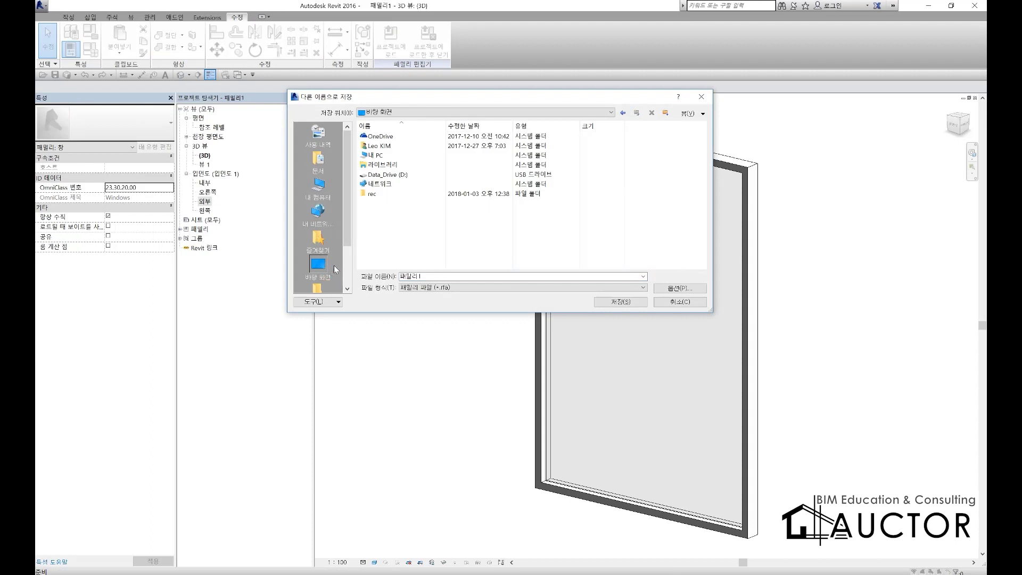
double_click(431, 277)
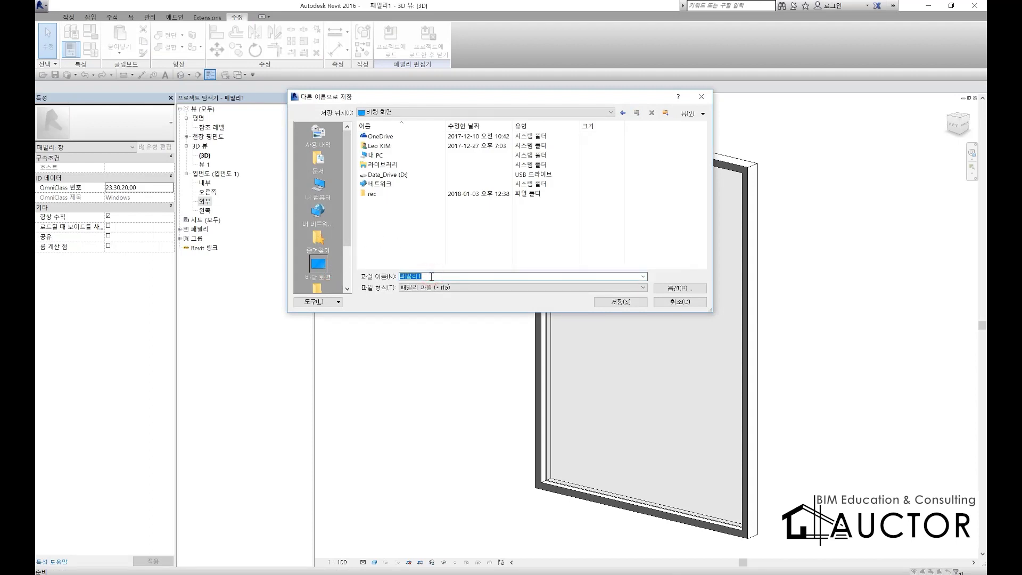
text(Z)
key(BackSpace)
key(BackSpace)
key(BackSpace)
key(BackSpace)
key(BackSpace)
key(BackSpace)
key(BackSpace)
key(BackSpace)
click(617, 303)
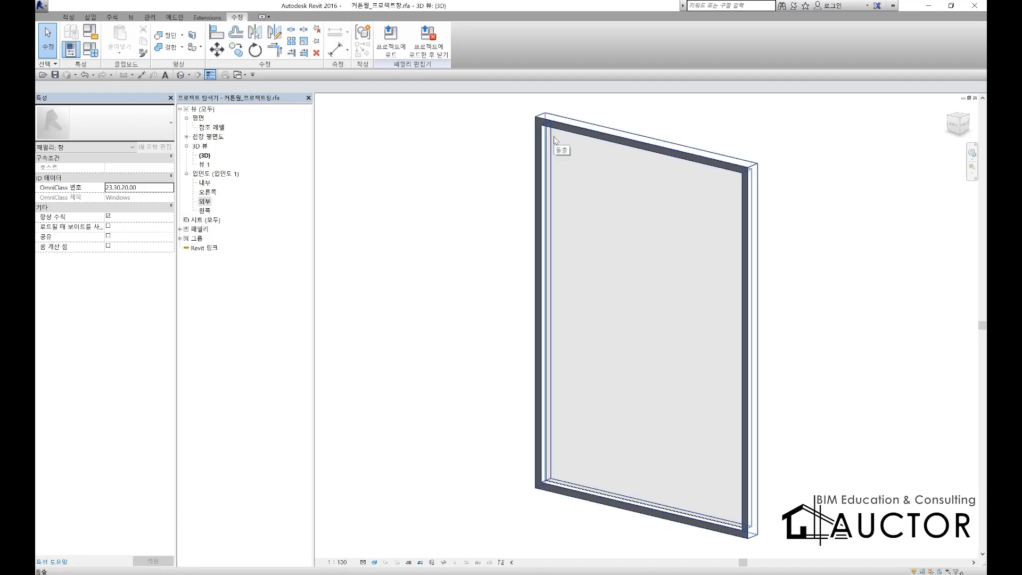
key(ctrl+F2)
mouse_move(410, 79)
mouse_down()
mouse_move(373, 66)
mouse_move(400, 69)
mouse_move(417, 90)
mouse_move(404, 83)
mouse_up()
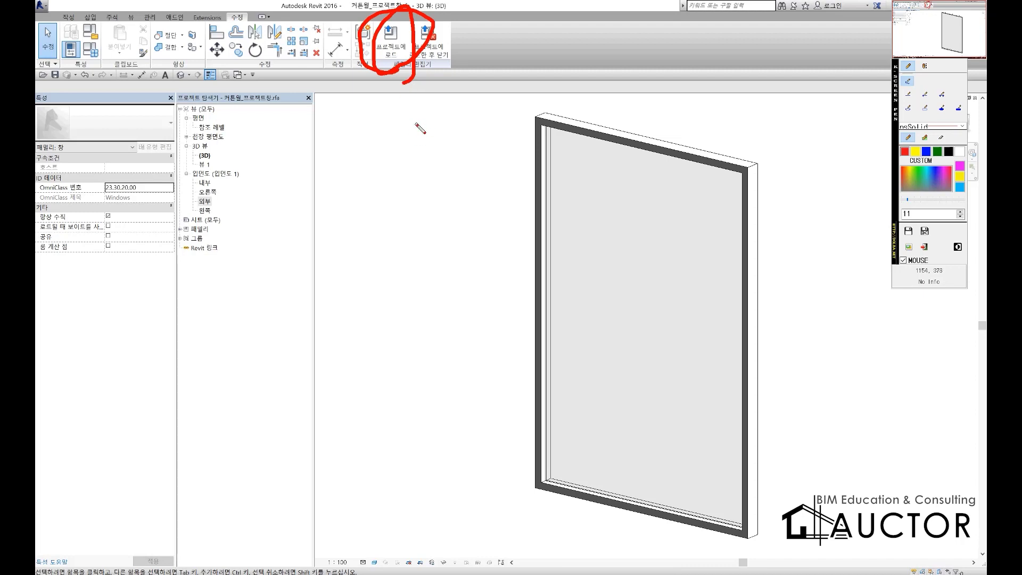
right_click(427, 80)
mouse_move(447, 73)
mouse_down()
mouse_move(426, 74)
mouse_move(430, 9)
mouse_move(421, 86)
mouse_up()
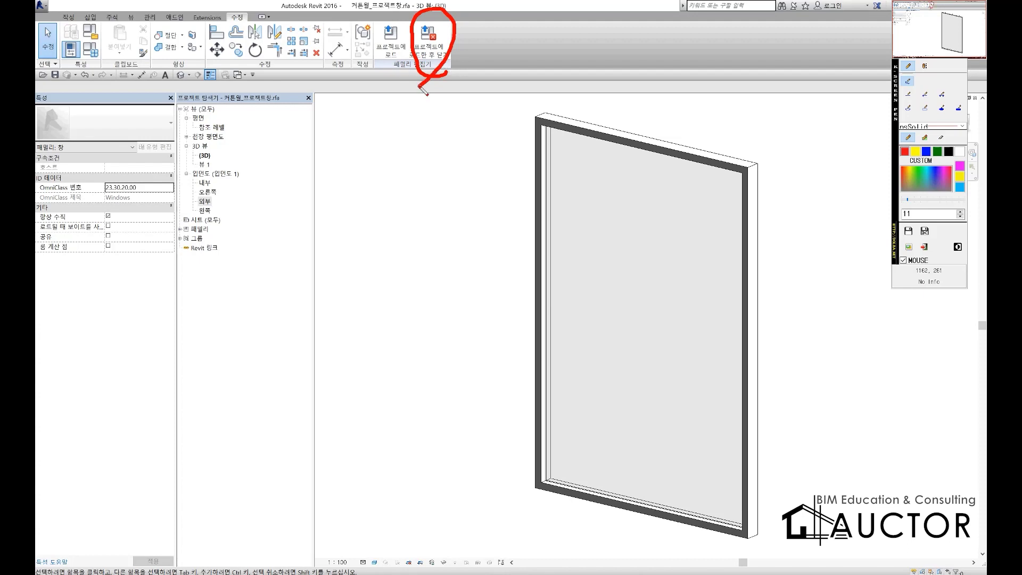
key(Escape)
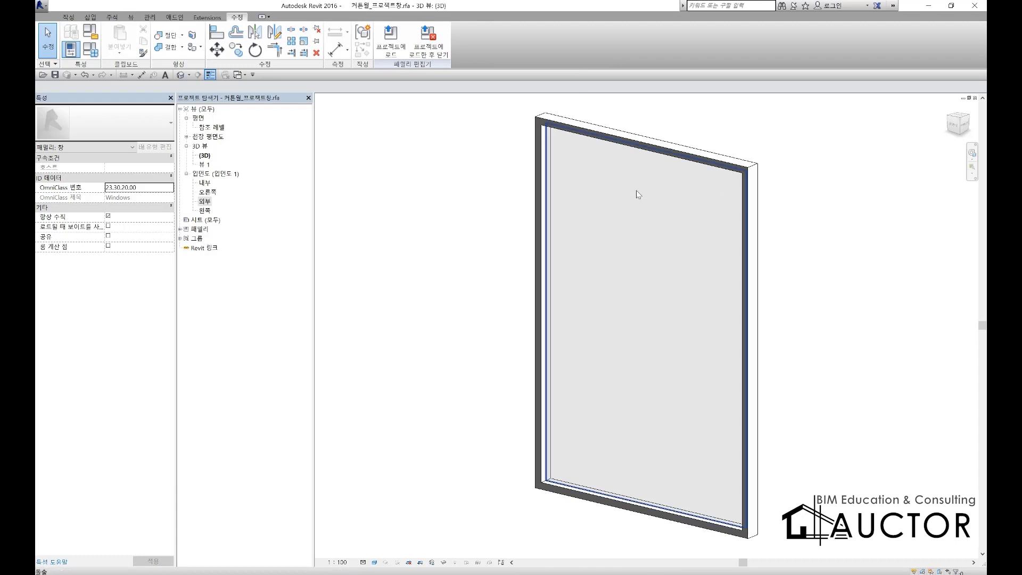
Load the 커튼월_프로젝트창 family into the building project and close the family file
click(427, 55)
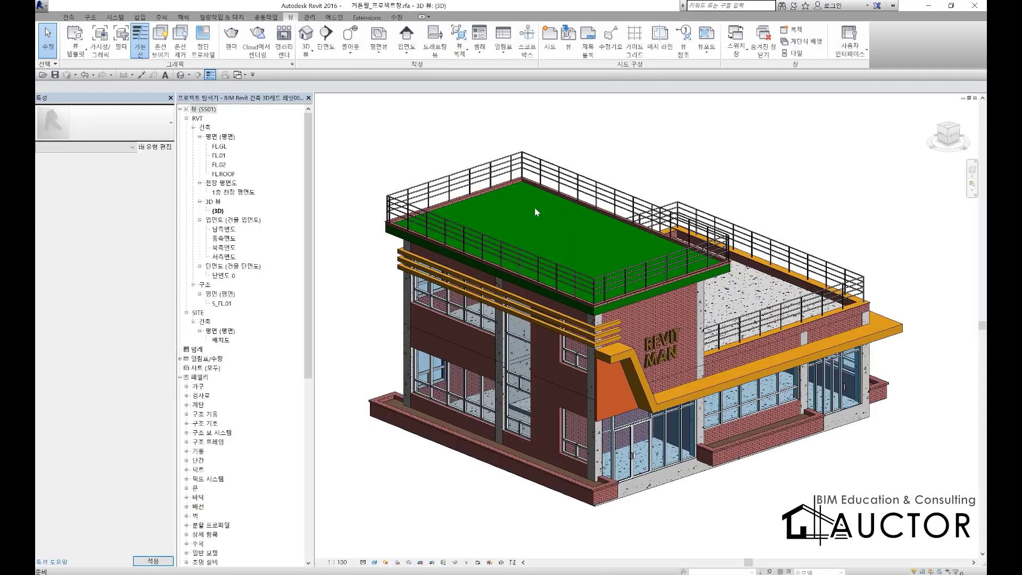
middle_drag(657, 390, 559, 292)
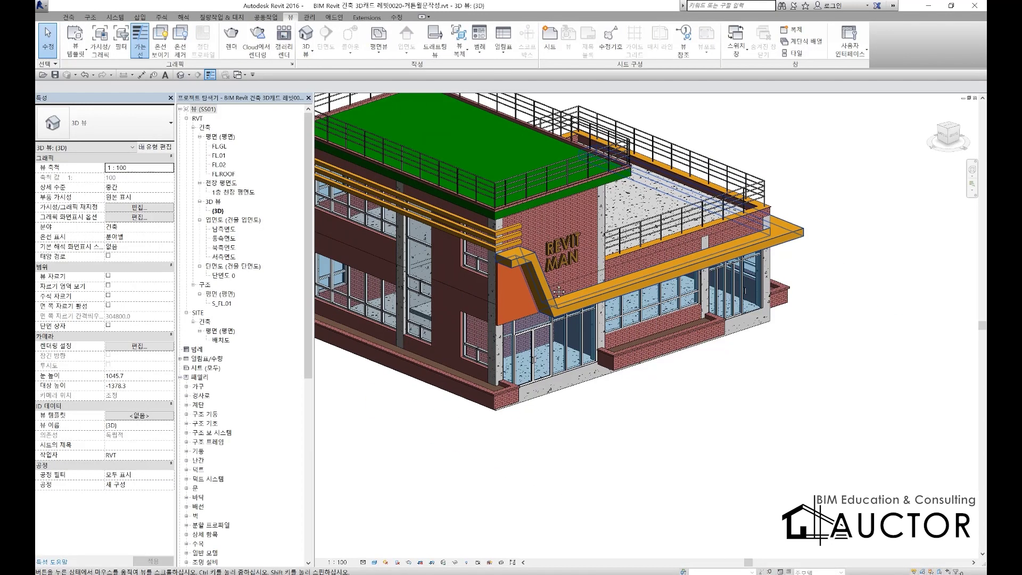
scroll(532, 255, up, 6)
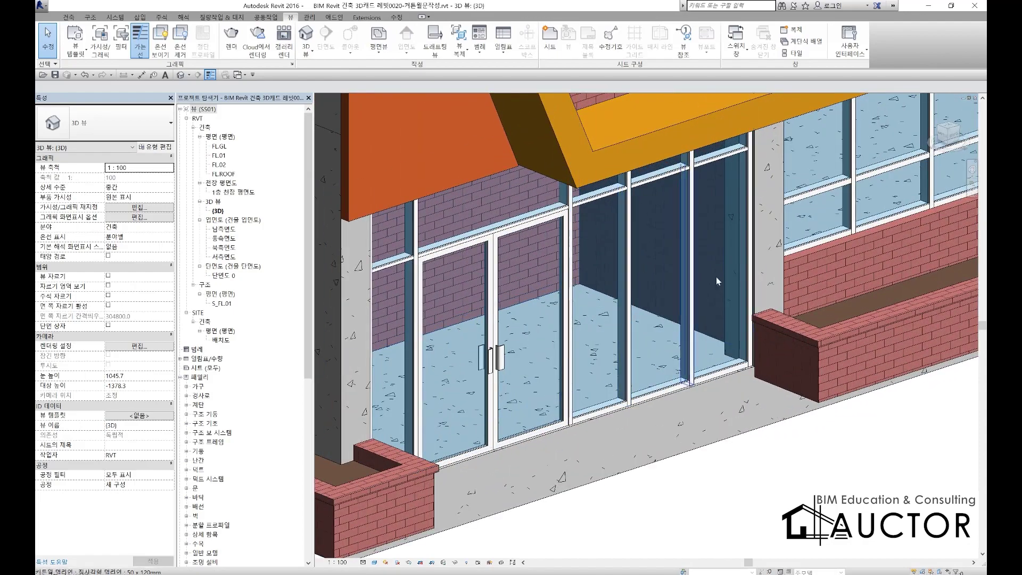
shift+middle_drag(717, 277, 719, 327)
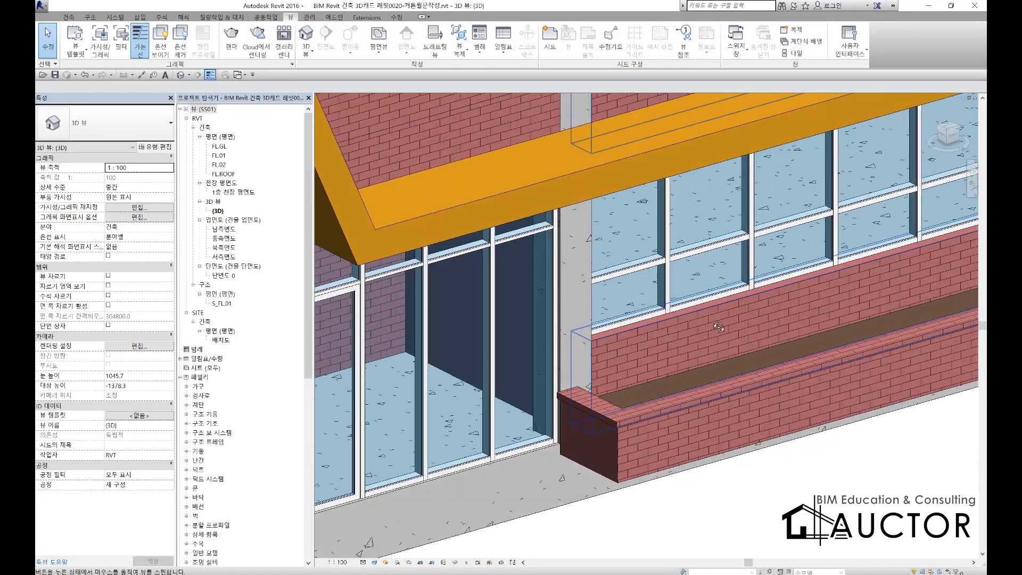
scroll(682, 314, up, 2)
scroll(629, 298, up, 2)
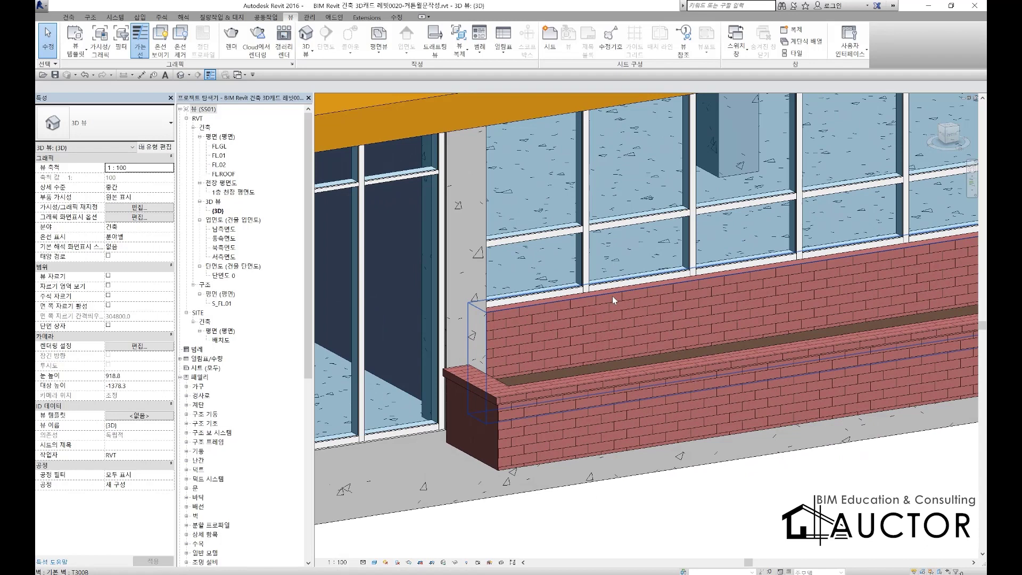
Select and unpin the bottom-row curtain wall glass panel next to the concrete column beside the entrance
click(542, 260)
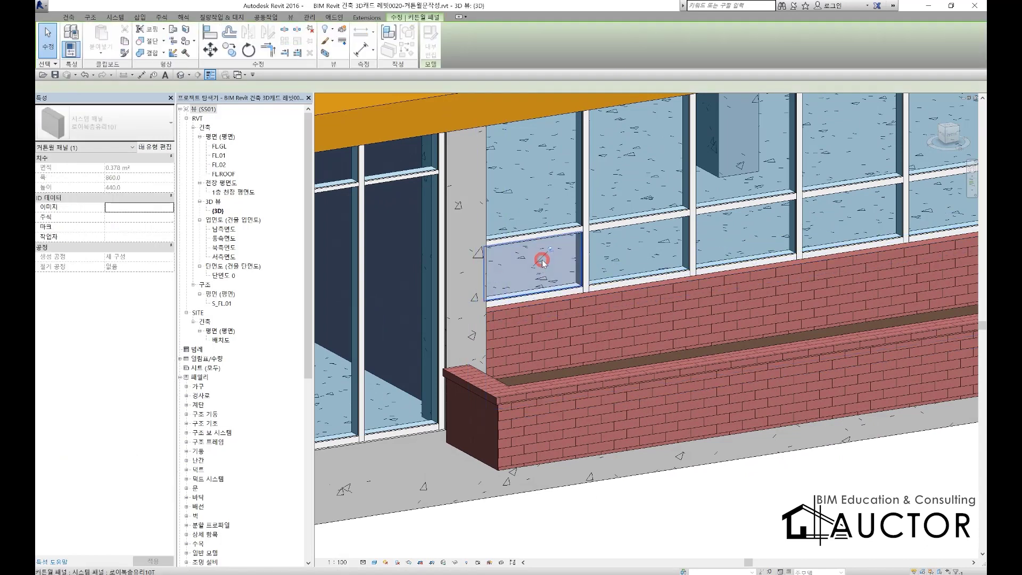
key(Escape)
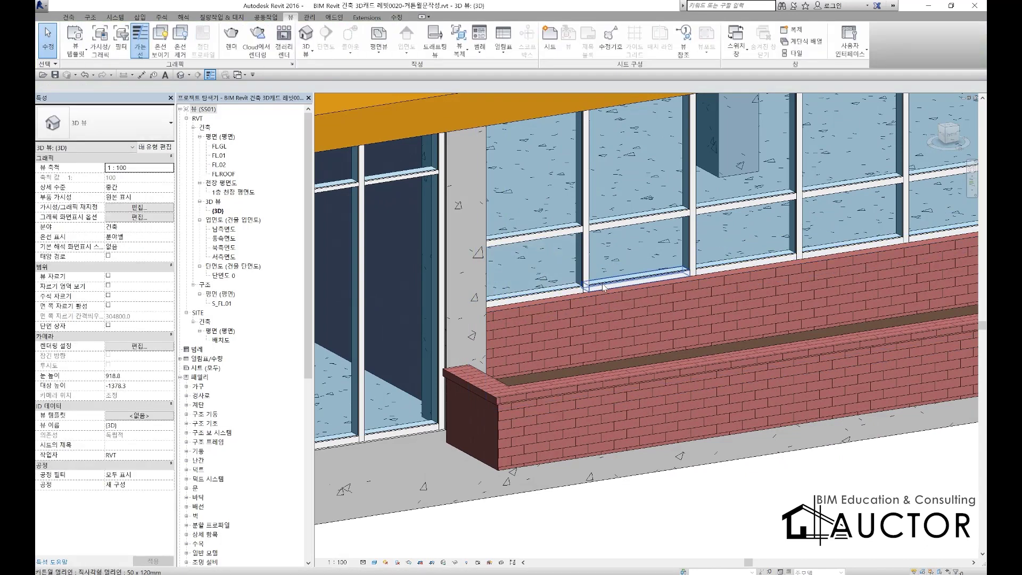
click(536, 274)
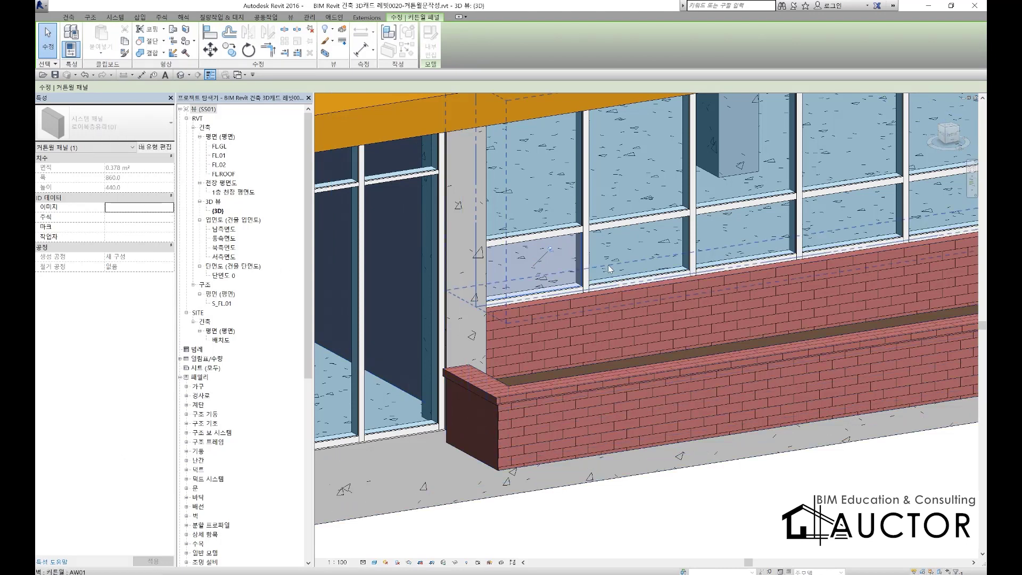
click(549, 249)
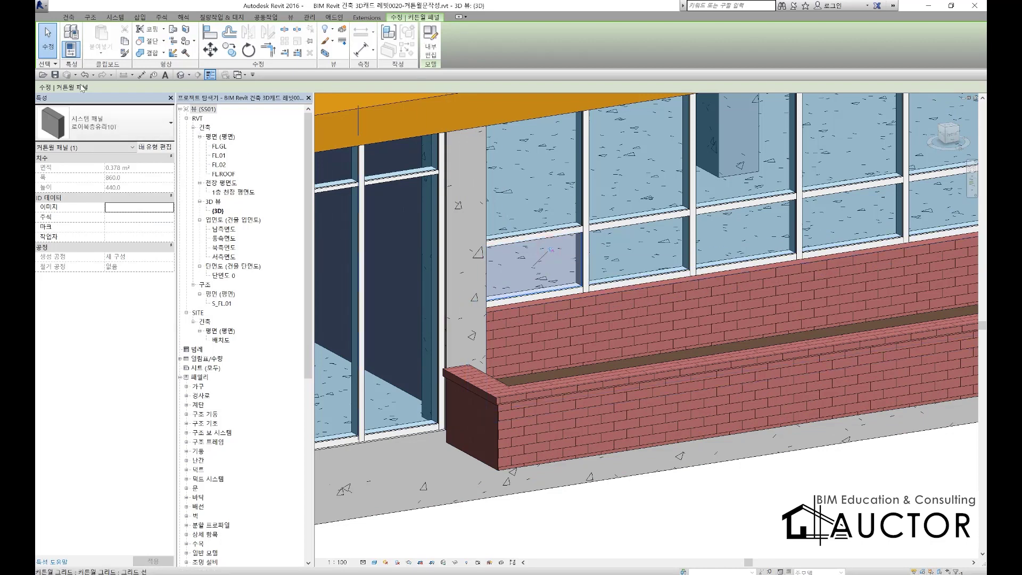
Change the unpinned glass panel beside the concrete column to the 커튼월_프로젝트창 window type
click(114, 119)
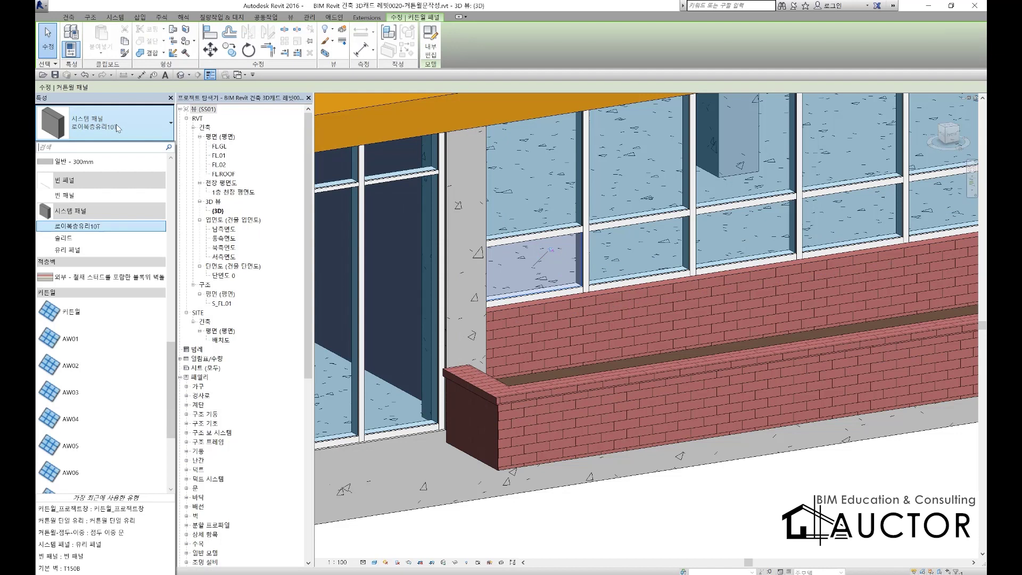
click(118, 122)
click(119, 123)
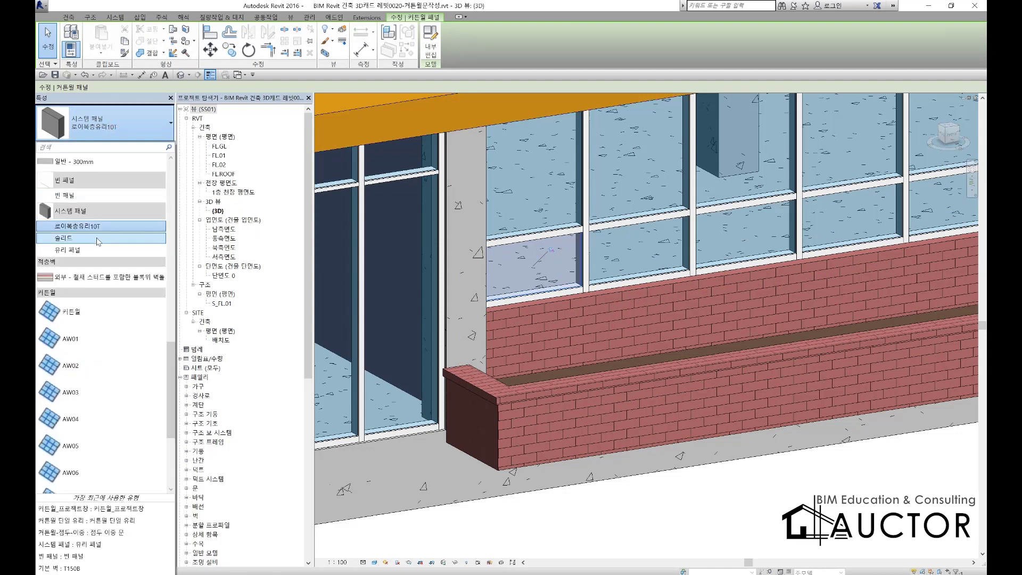
scroll(99, 236, down, 3)
scroll(102, 239, down, 1)
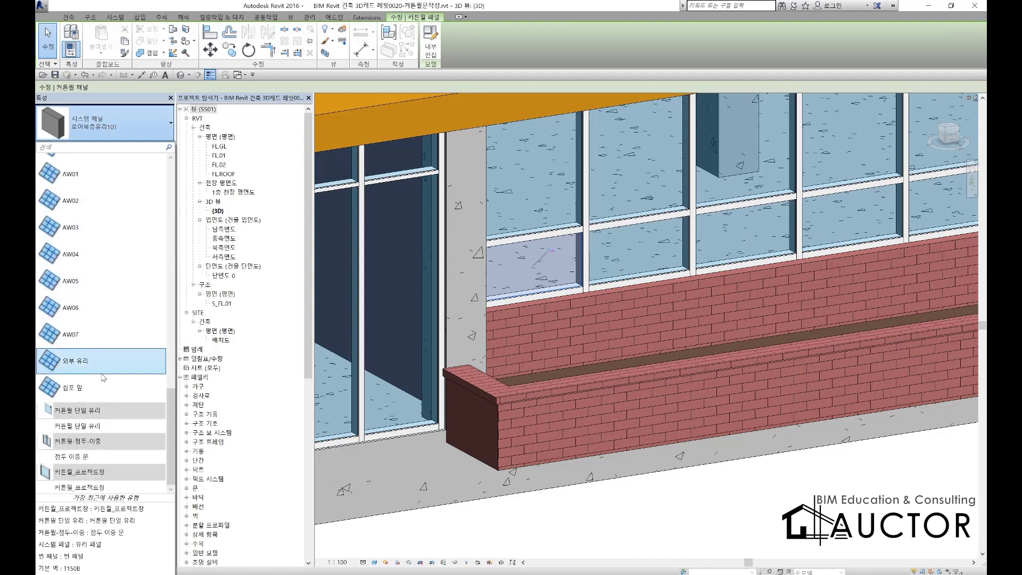
click(92, 491)
click(742, 491)
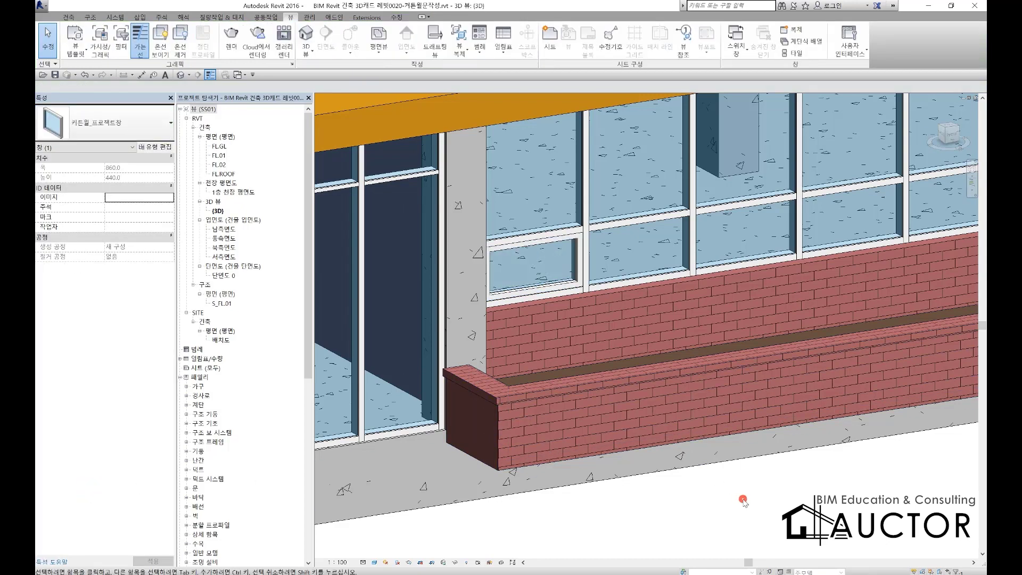
Set the type parameter 프로젝트창_F of the new curtain wall window to 50
scroll(521, 255, up, 5)
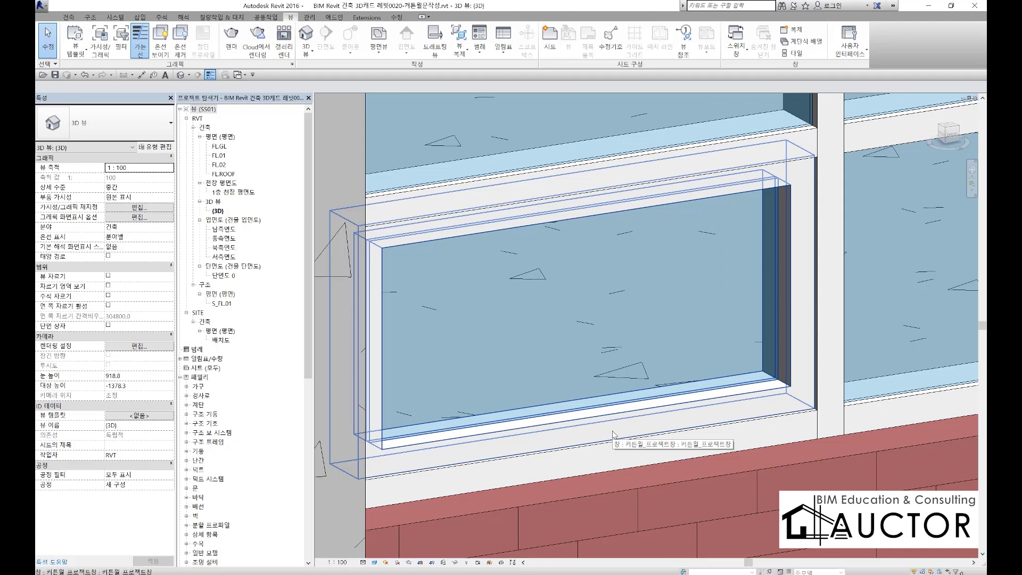
click(544, 316)
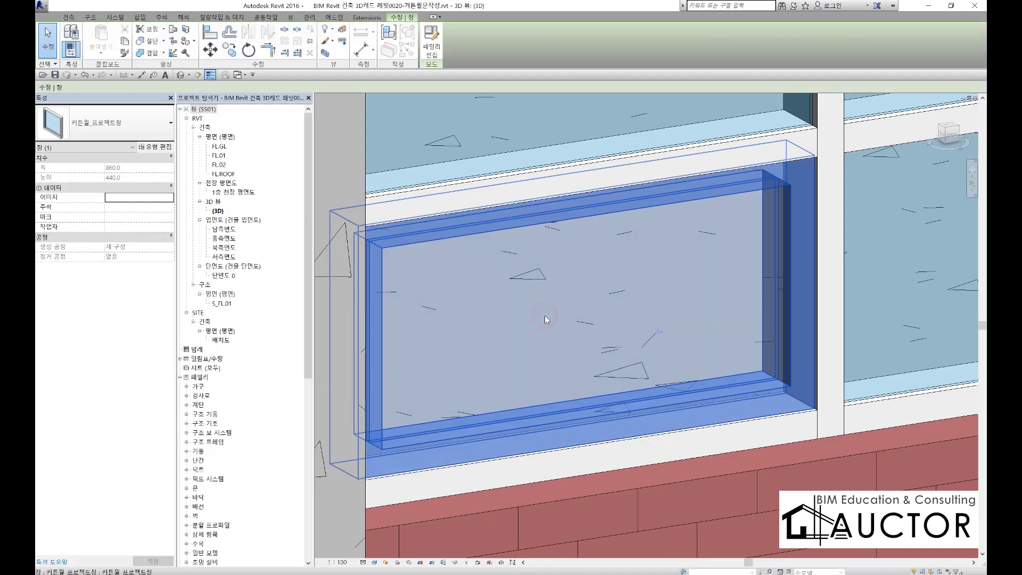
click(161, 148)
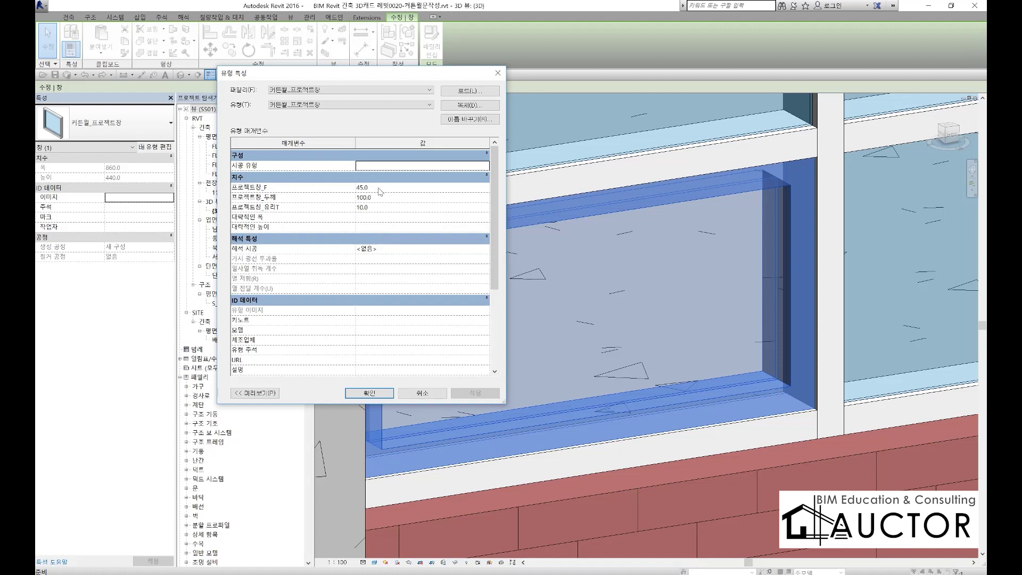
click(390, 187)
text(5)
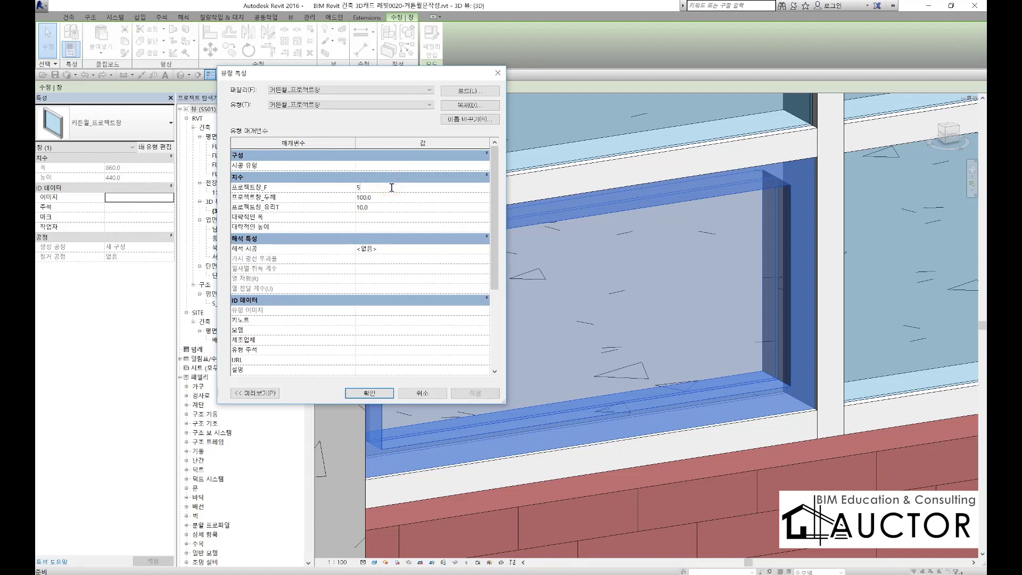
click(476, 394)
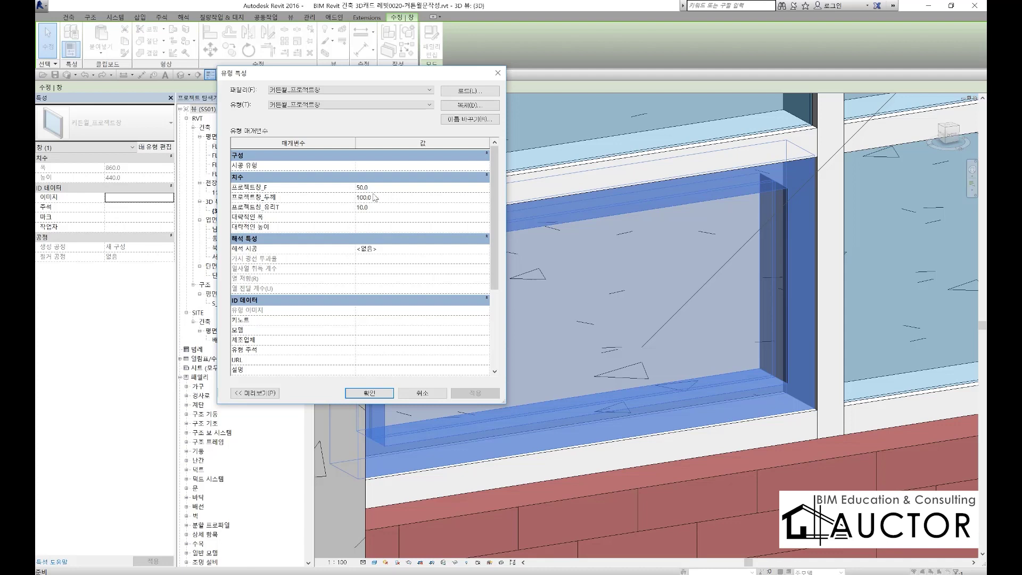
click(369, 393)
Unpin the four remaining bottom-row glass panels of the curtain wall above the brick wall
scroll(597, 239, down, 5)
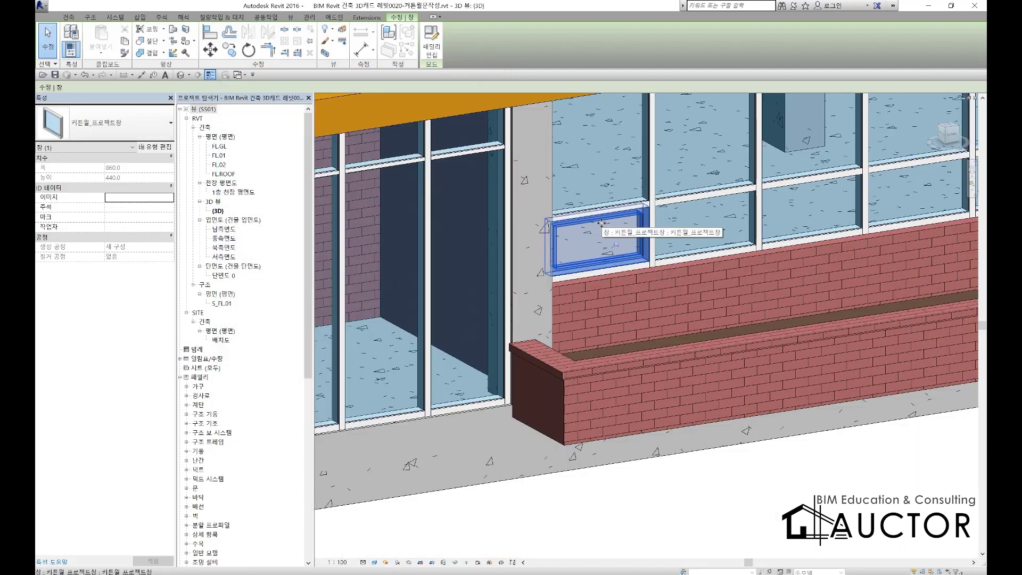
click(687, 233)
key(Tab)
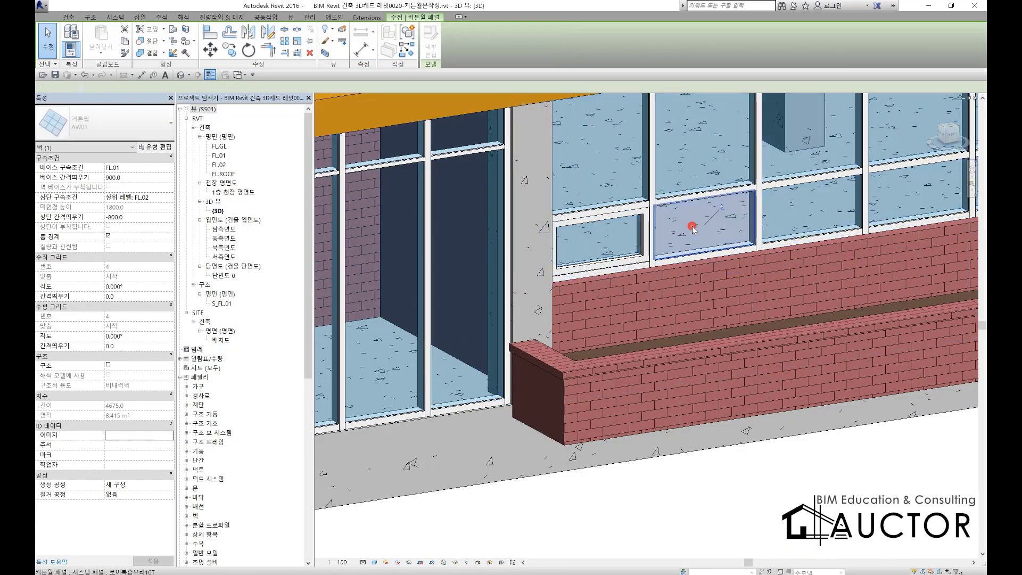
click(693, 226)
middle_drag(692, 226, 649, 248)
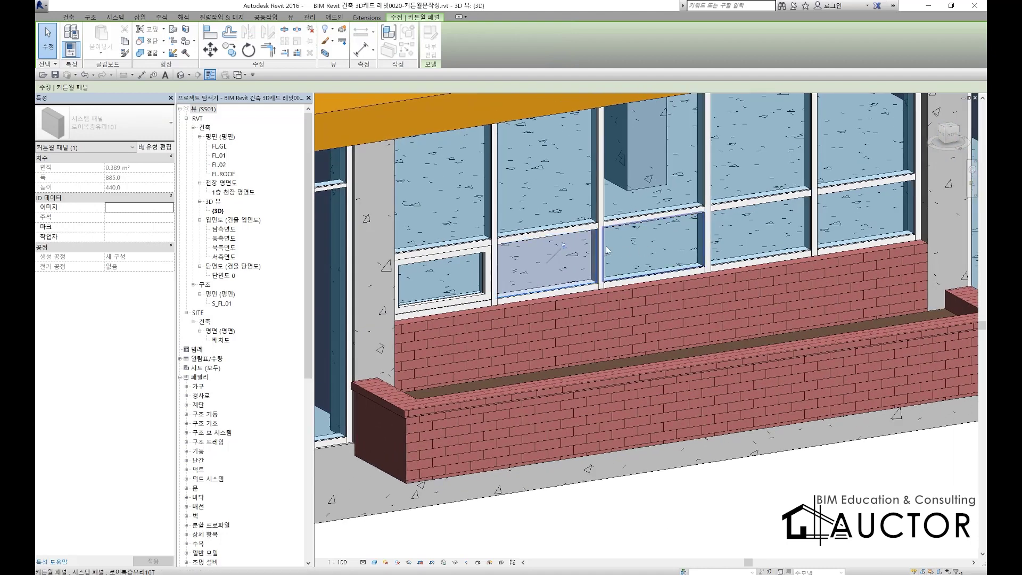
click(568, 249)
click(660, 254)
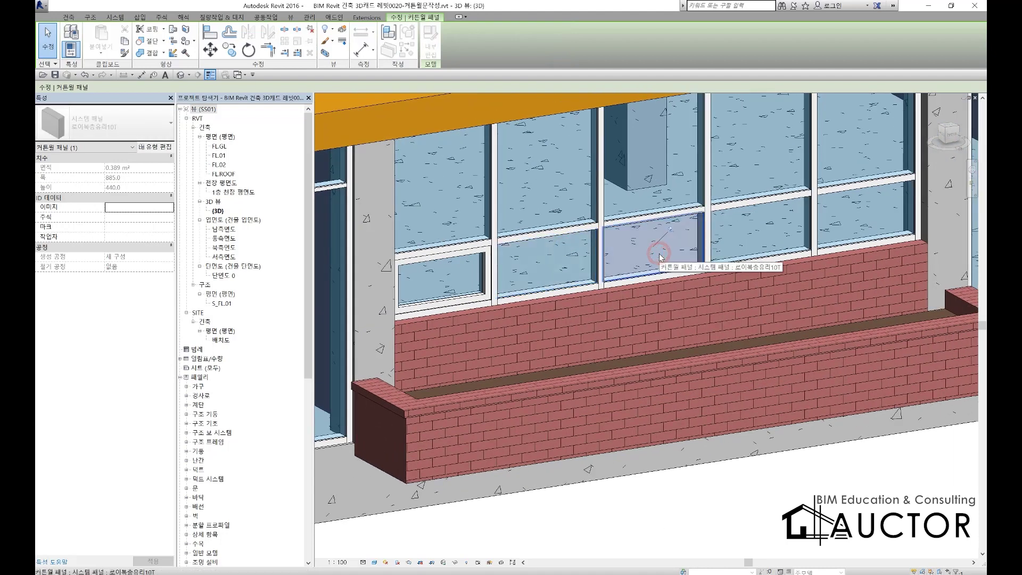
click(758, 231)
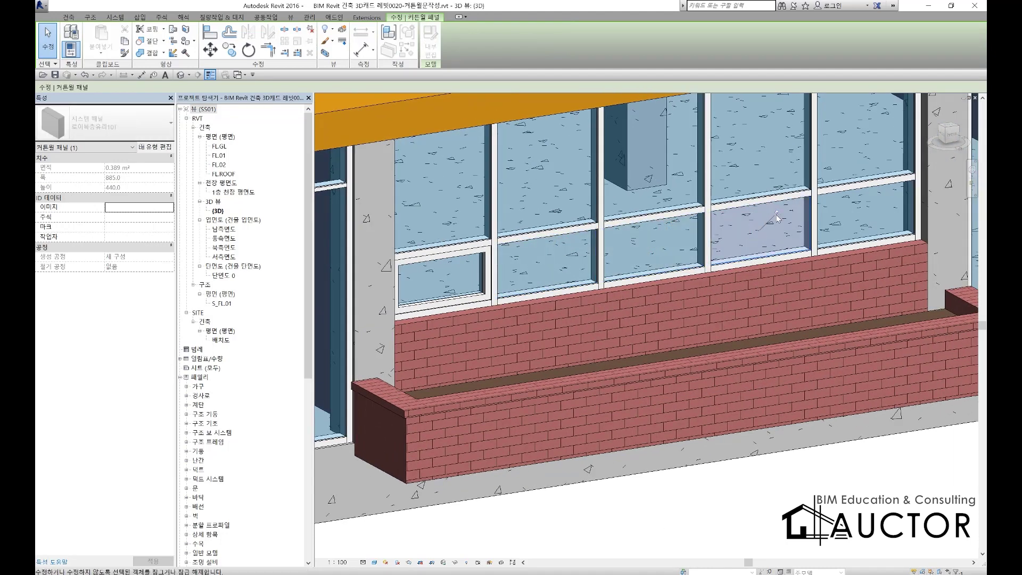
click(884, 197)
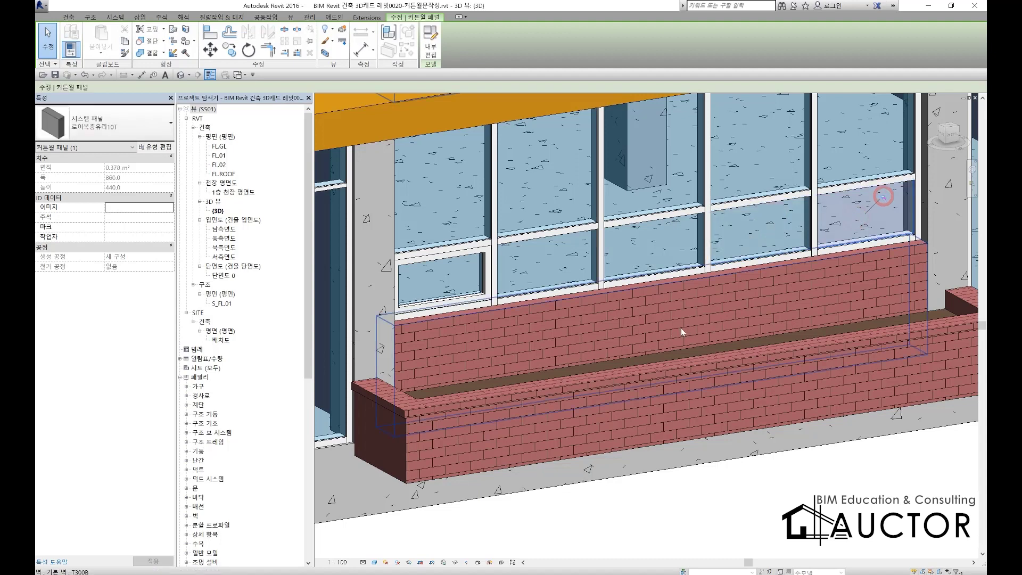
key(Escape)
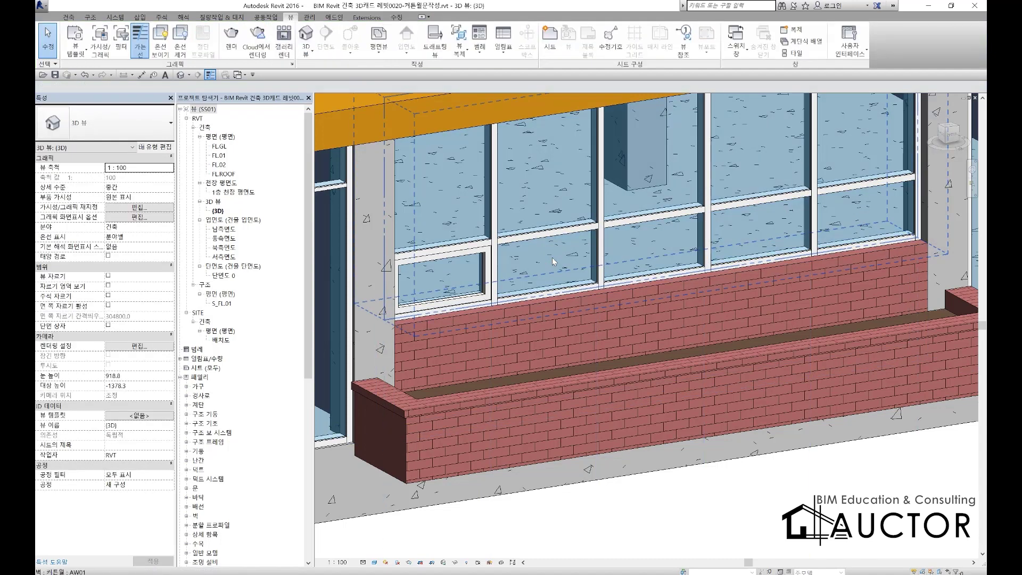
Change the second bottom-row glass panel from the concrete column to the 커튼월_프로젝트창 type
click(552, 258)
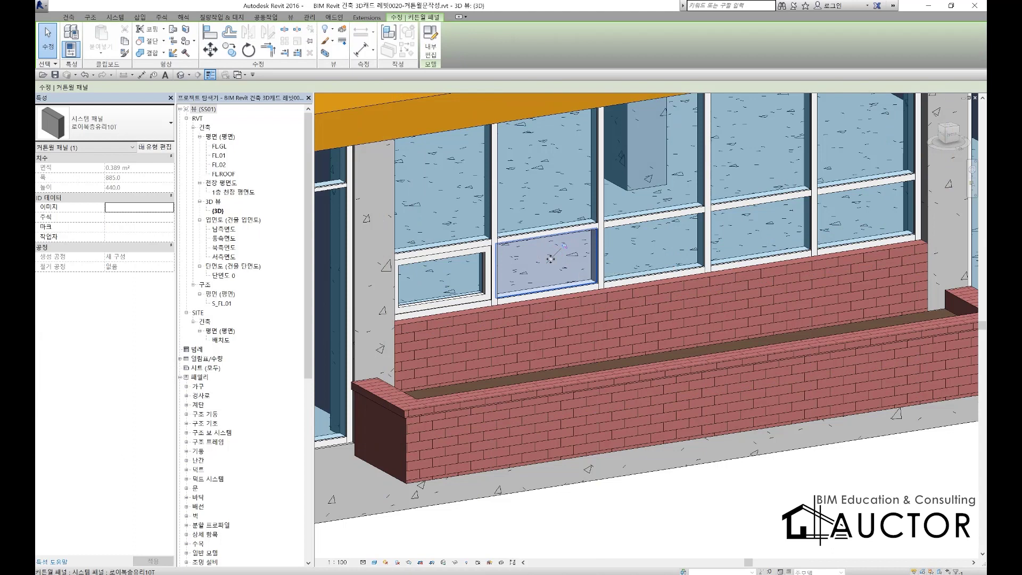
click(107, 123)
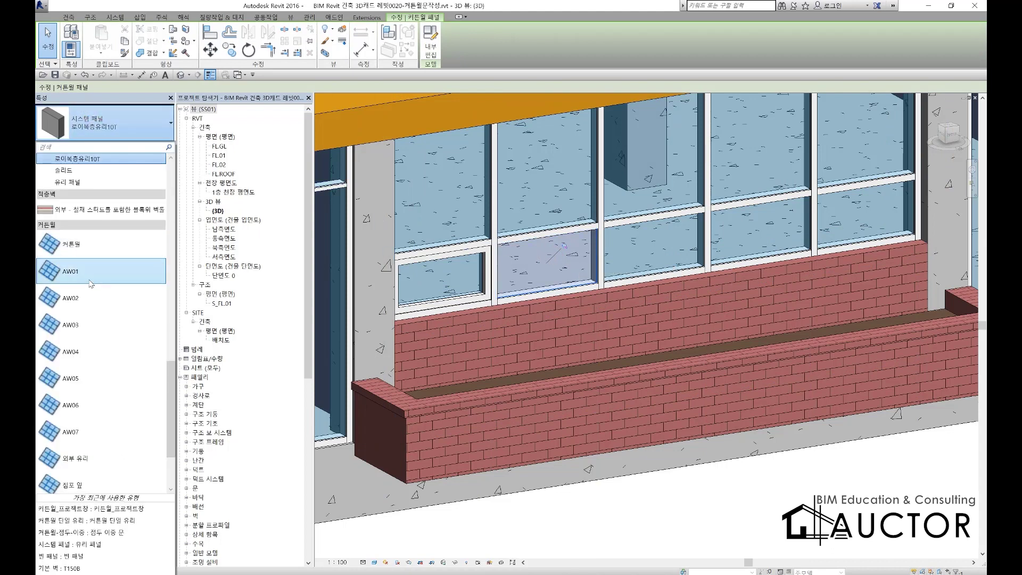
scroll(91, 284, down, 3)
click(77, 487)
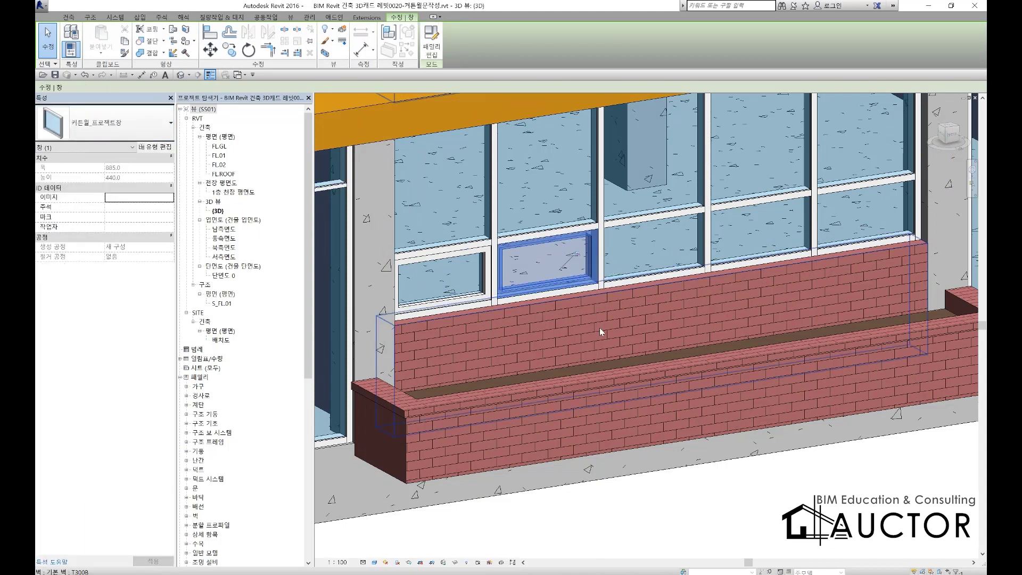
key(Escape)
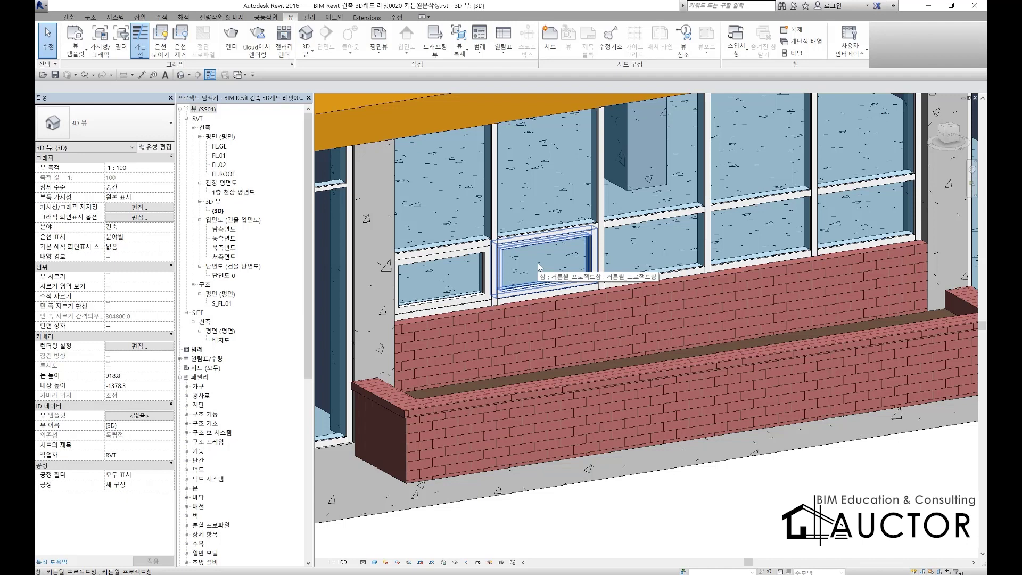
key(F9)
mouse_move(364, 227)
mouse_down()
mouse_move(395, 169)
mouse_move(476, 225)
mouse_up()
mouse_move(532, 160)
mouse_down()
mouse_move(498, 221)
mouse_move(560, 213)
mouse_up()
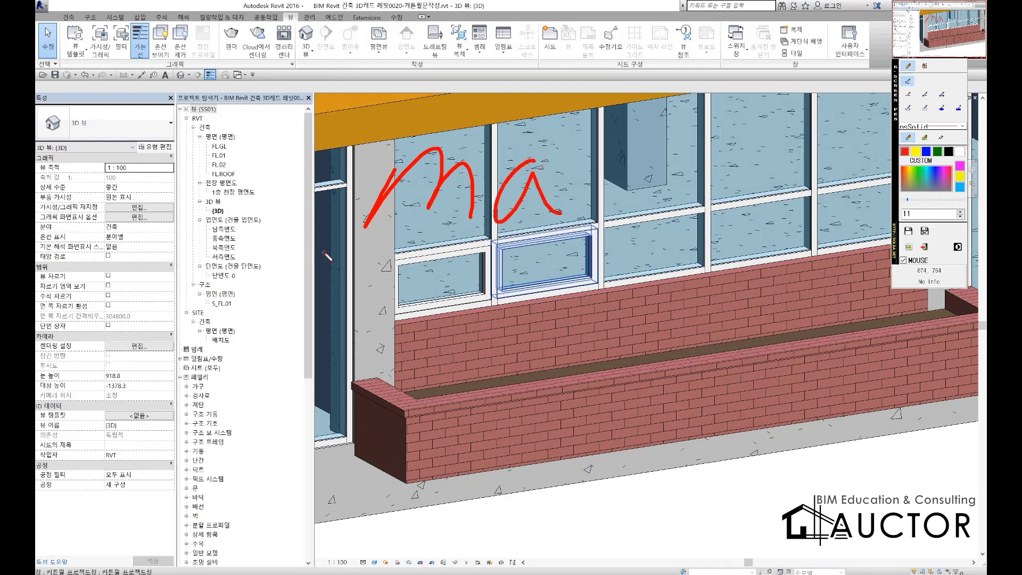
drag(292, 118, 400, 97)
mouse_move(432, 49)
mouse_down()
mouse_move(412, 101)
mouse_move(471, 84)
mouse_move(508, 59)
mouse_move(470, 99)
mouse_up()
mouse_move(526, 62)
mouse_down()
mouse_move(519, 90)
mouse_move(527, 91)
mouse_up()
mouse_move(552, 8)
mouse_down()
mouse_move(543, 91)
mouse_move(562, 91)
mouse_up()
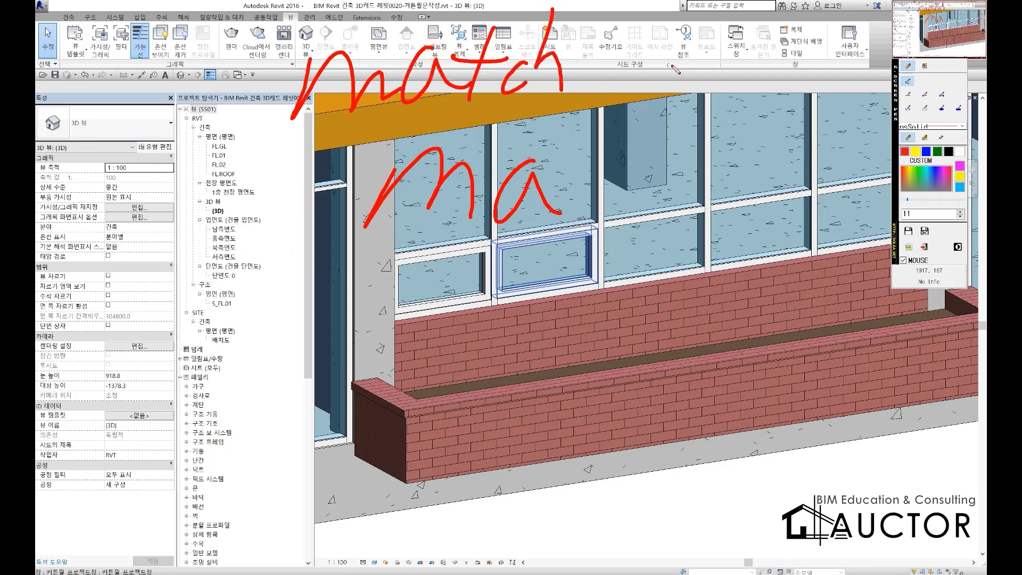
drag(582, 50, 569, 128)
drag(575, 68, 613, 81)
drag(636, 32, 629, 101)
mouse_move(630, 88)
mouse_down()
mouse_move(691, 62)
mouse_move(708, 80)
mouse_up()
drag(711, 41, 693, 122)
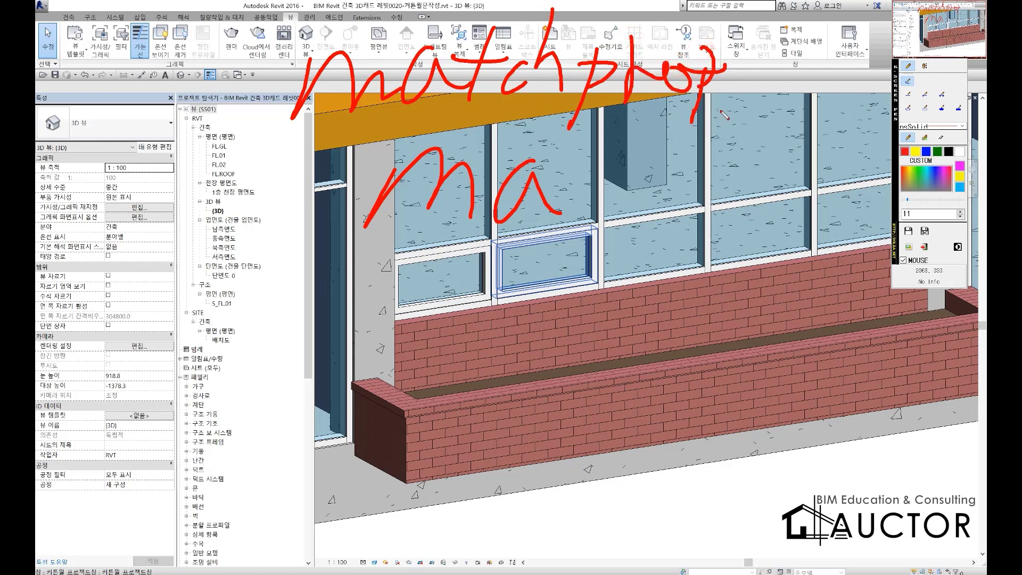
drag(288, 136, 756, 142)
right_click(467, 173)
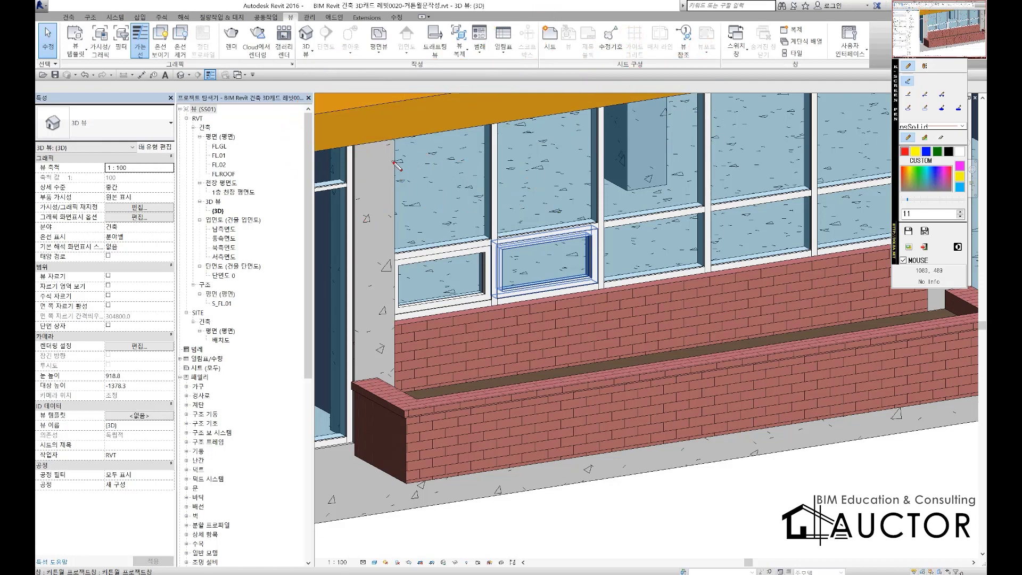
mouse_move(268, 190)
mouse_down()
mouse_move(402, 248)
mouse_move(314, 218)
mouse_move(253, 368)
mouse_up()
drag(290, 276, 348, 361)
drag(271, 315, 326, 317)
mouse_move(692, 97)
mouse_down()
mouse_move(716, 128)
mouse_move(631, 131)
mouse_up()
drag(643, 138, 639, 232)
mouse_move(646, 170)
mouse_down()
mouse_move(647, 195)
mouse_move(627, 213)
mouse_up()
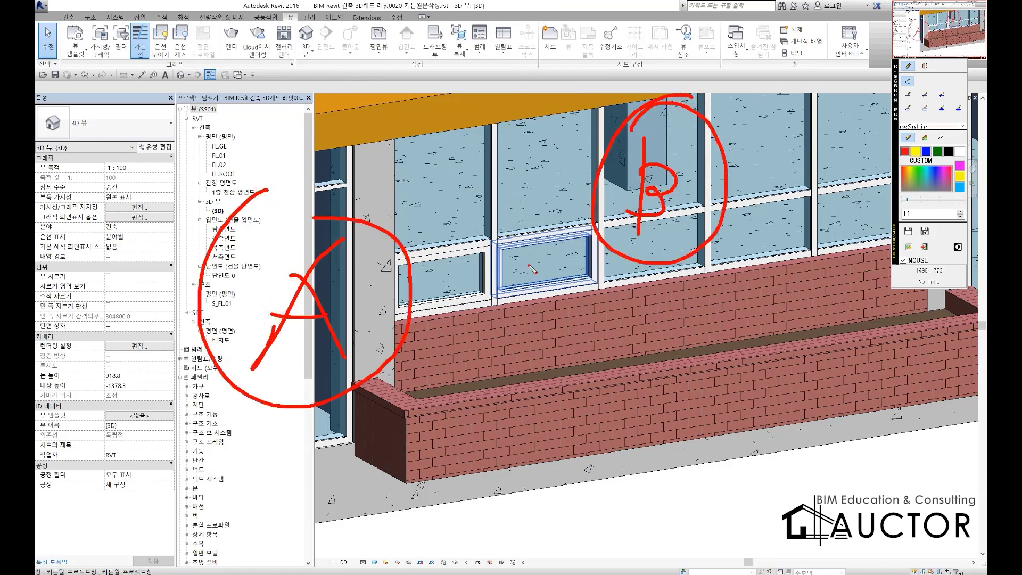
drag(532, 362, 590, 404)
mouse_move(597, 384)
mouse_down()
mouse_move(617, 376)
mouse_move(647, 393)
mouse_up()
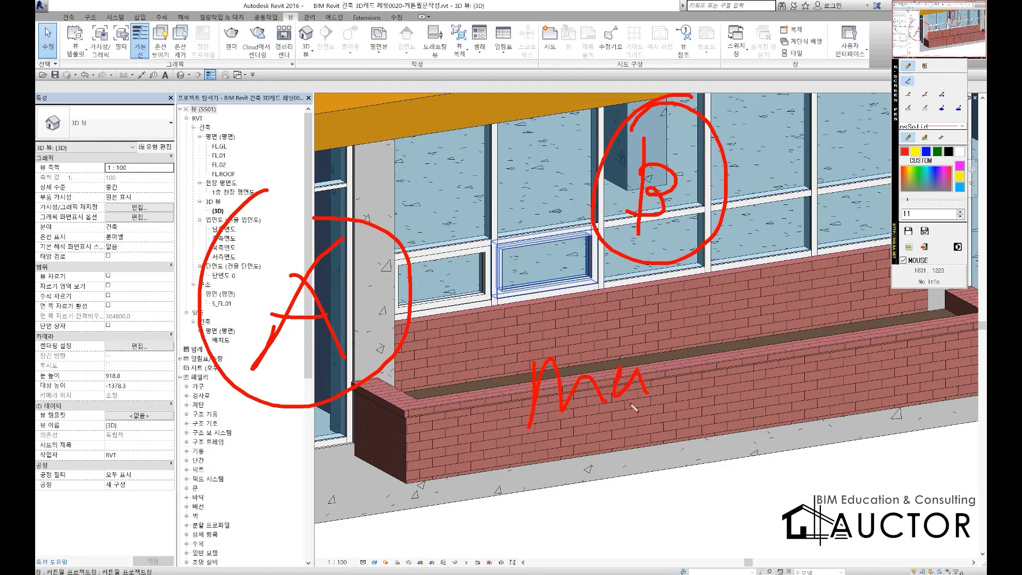
mouse_move(506, 416)
mouse_down()
mouse_move(447, 402)
mouse_move(401, 357)
mouse_up()
mouse_move(401, 389)
mouse_down()
mouse_move(400, 358)
mouse_move(439, 355)
mouse_up()
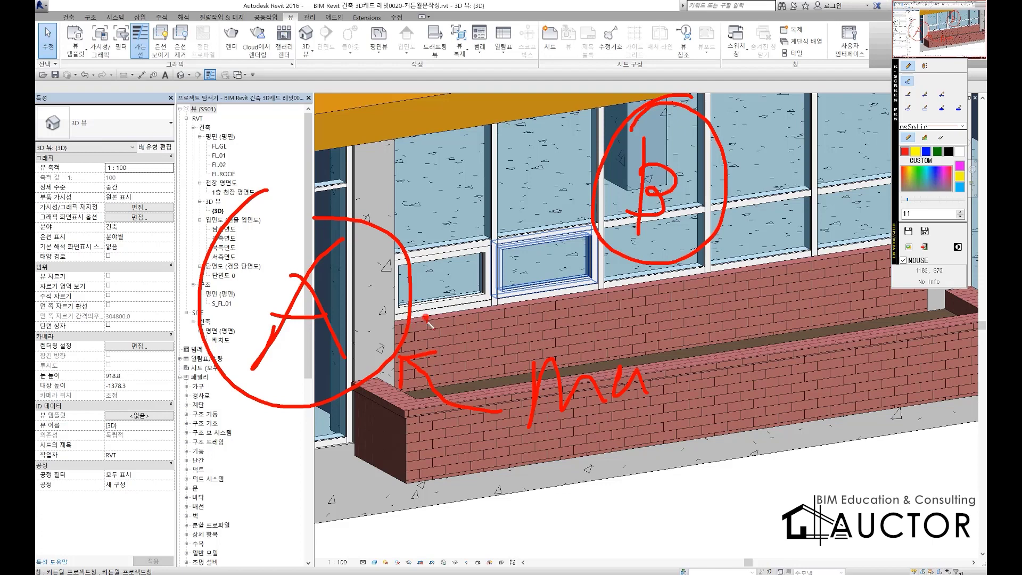
mouse_move(415, 324)
mouse_down()
mouse_move(384, 328)
mouse_move(572, 234)
mouse_move(591, 258)
mouse_move(613, 249)
mouse_up()
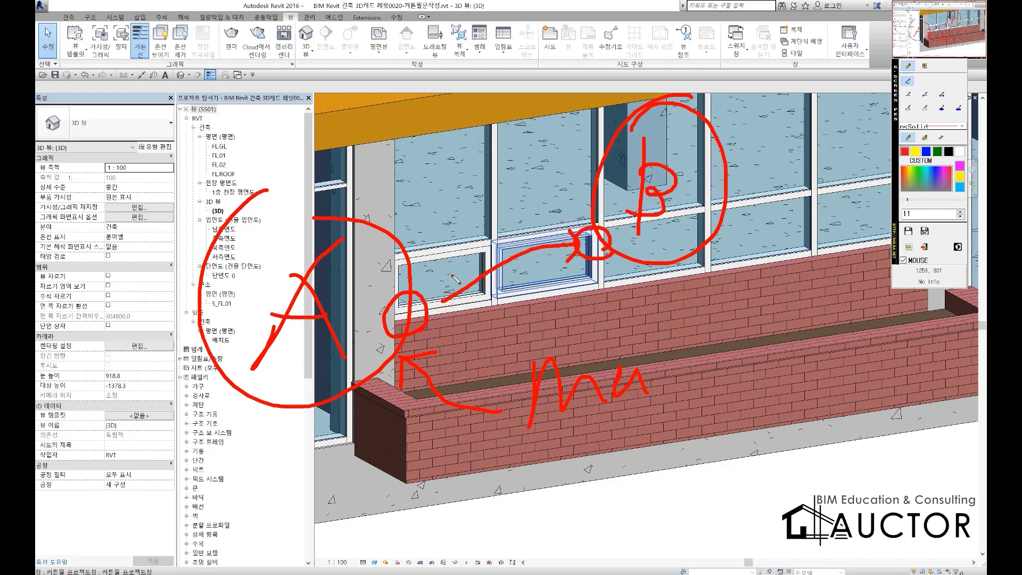
mouse_move(439, 291)
mouse_down()
mouse_move(508, 232)
mouse_move(574, 215)
mouse_move(532, 261)
mouse_up()
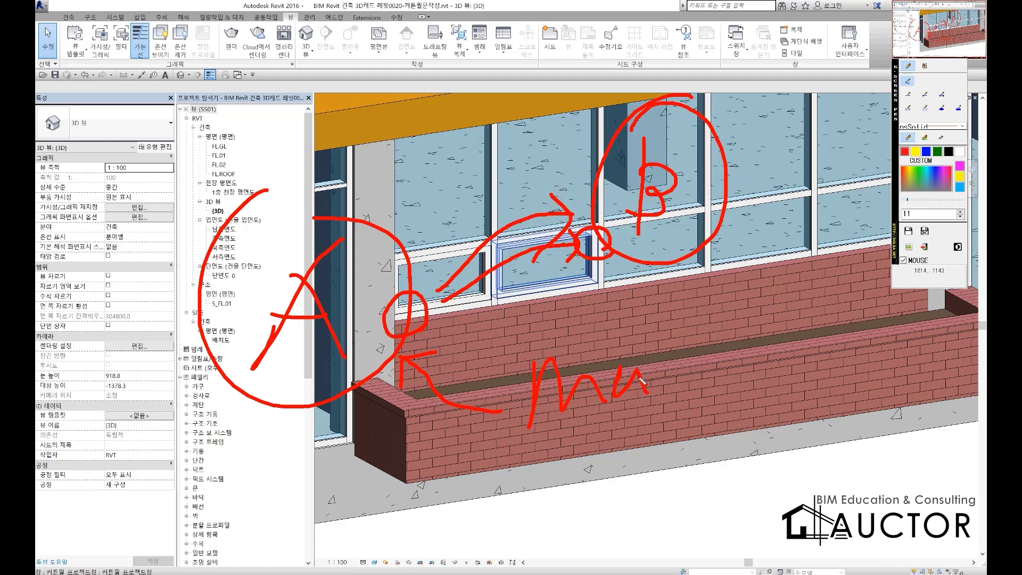
right_click(665, 340)
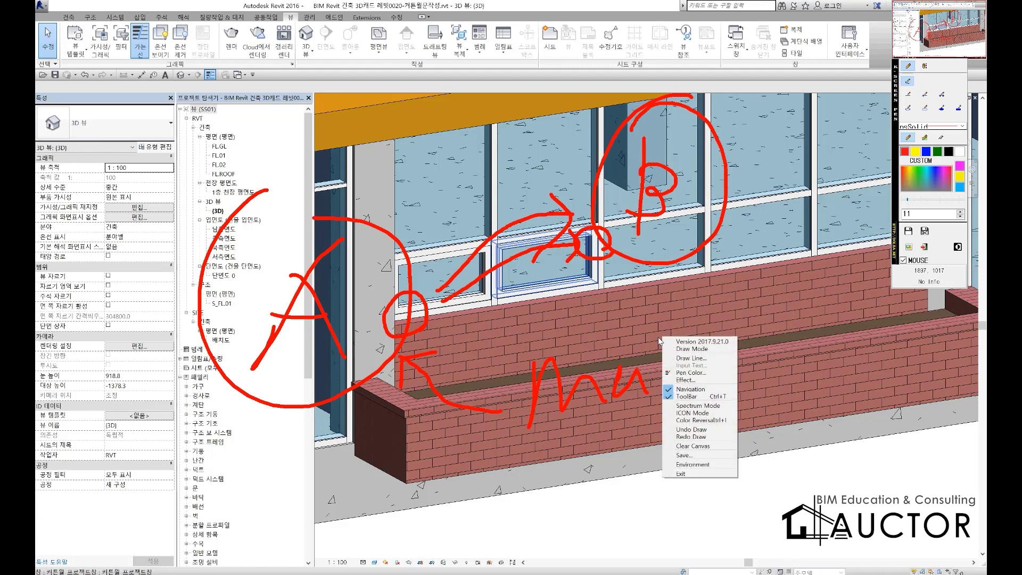
click(791, 406)
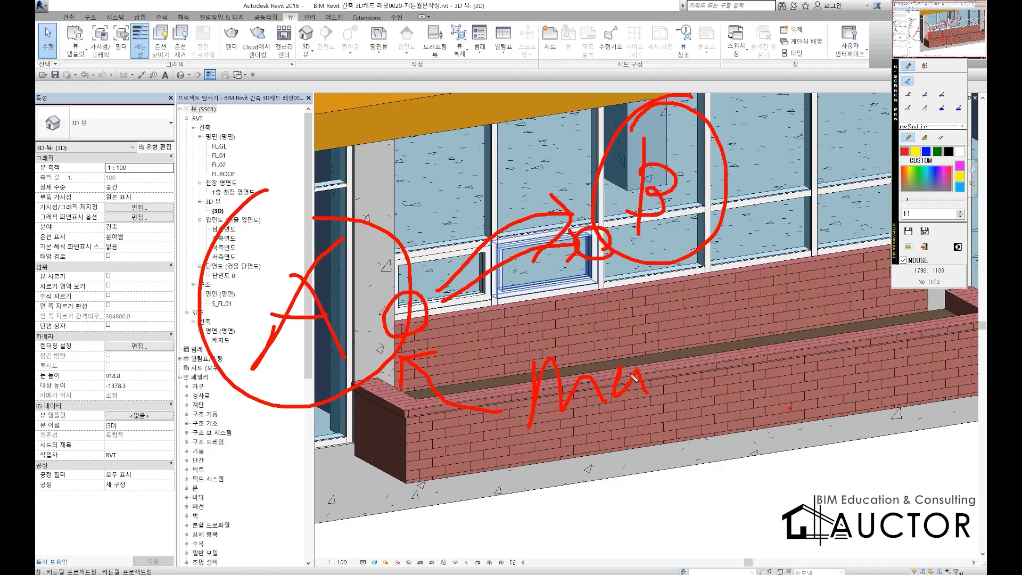
key(Escape)
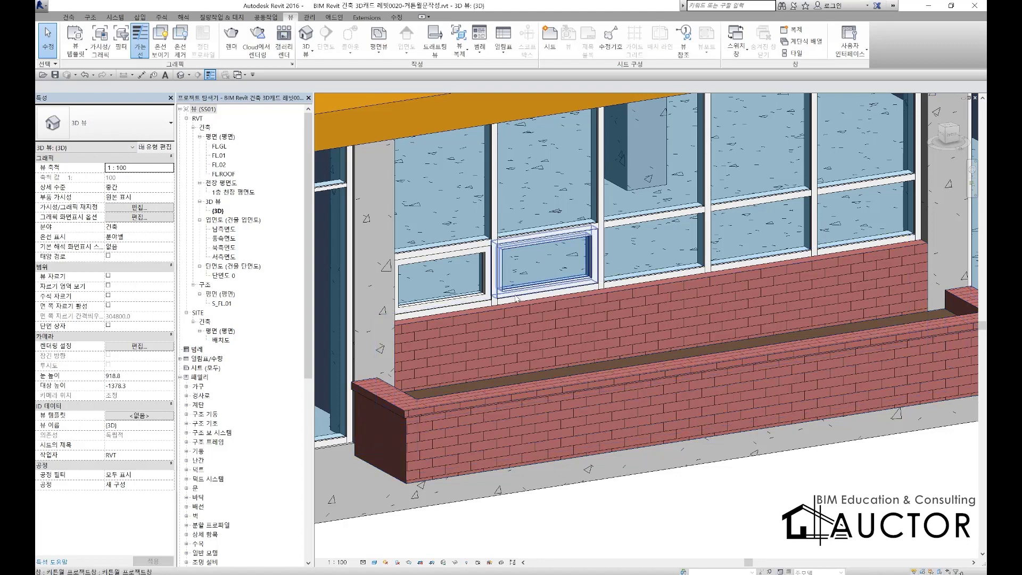
Match the type of the second bottom-row window panel onto the third bottom-row glass panel
key(a)
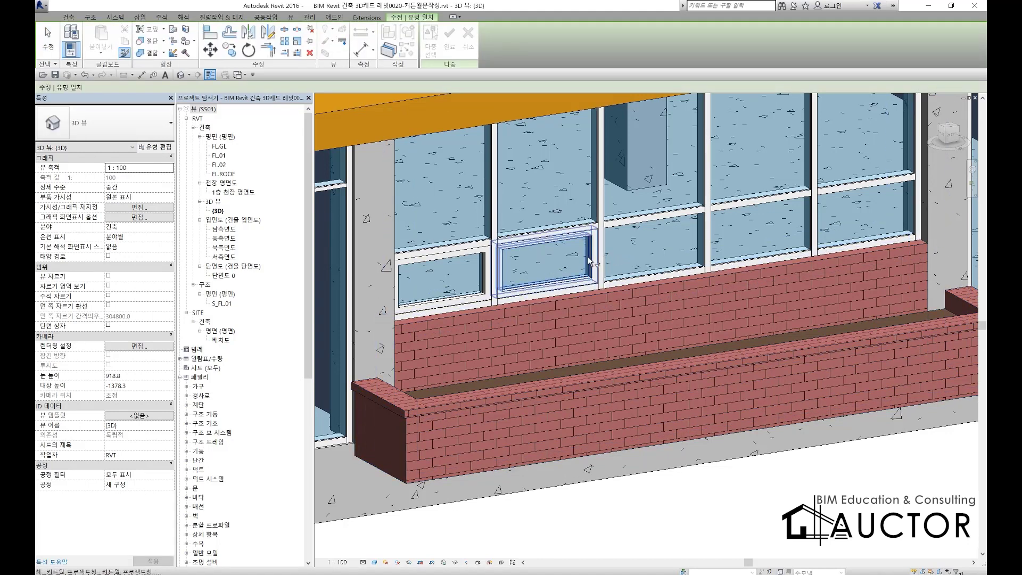
click(539, 250)
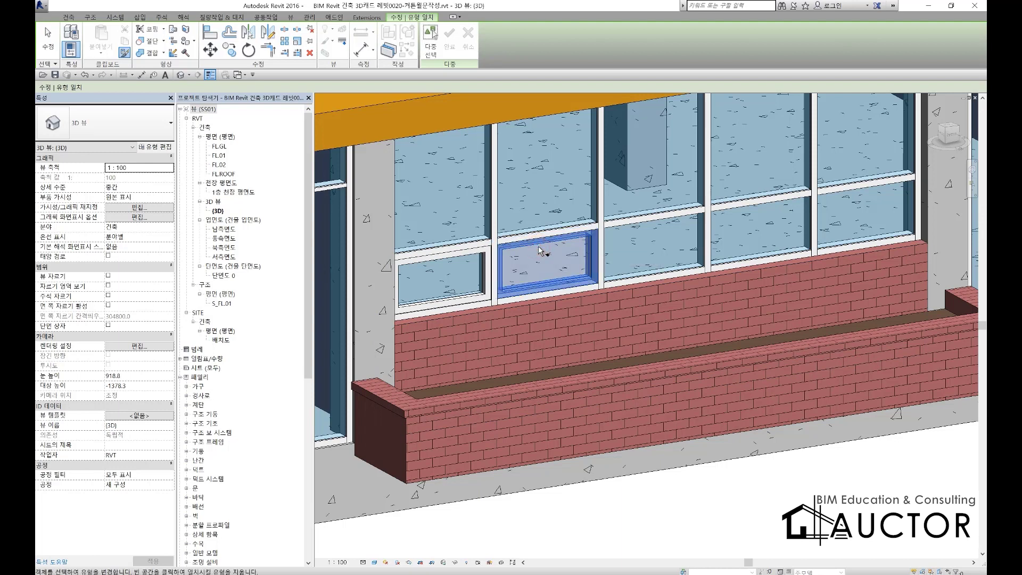
click(663, 245)
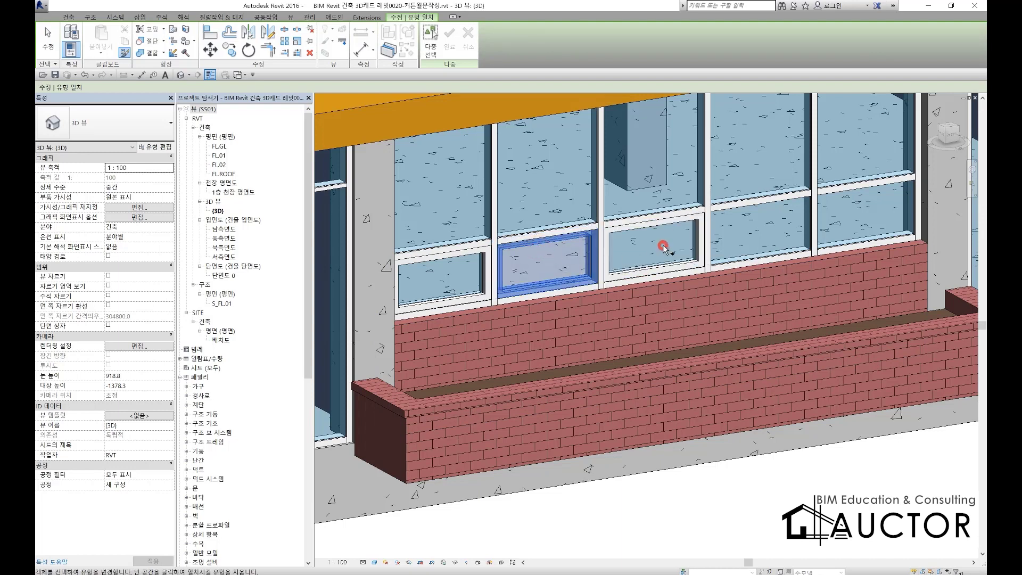
Match the 커튼월_프로젝트창 type onto the fourth and fifth bottom-row glass panels and finish type matching
click(769, 235)
click(844, 223)
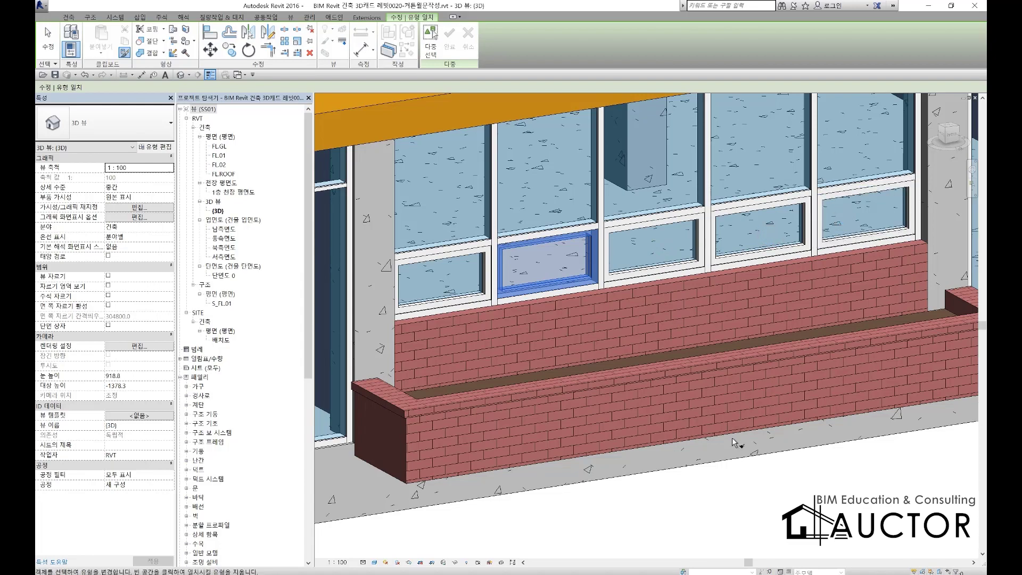
key(Escape)
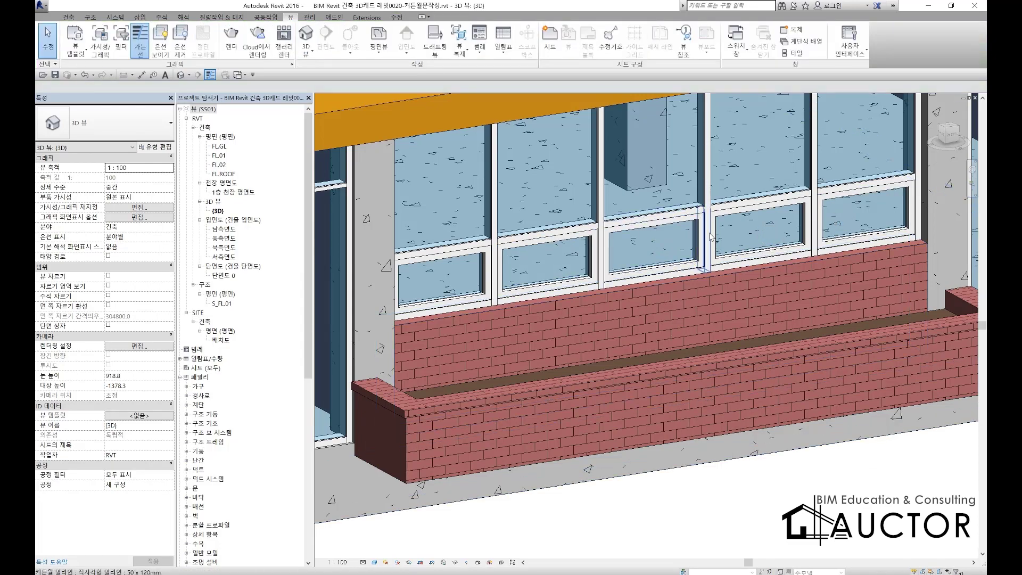
scroll(711, 237, down, 3)
shift+middle_drag(708, 237, 513, 312)
scroll(512, 313, up, 5)
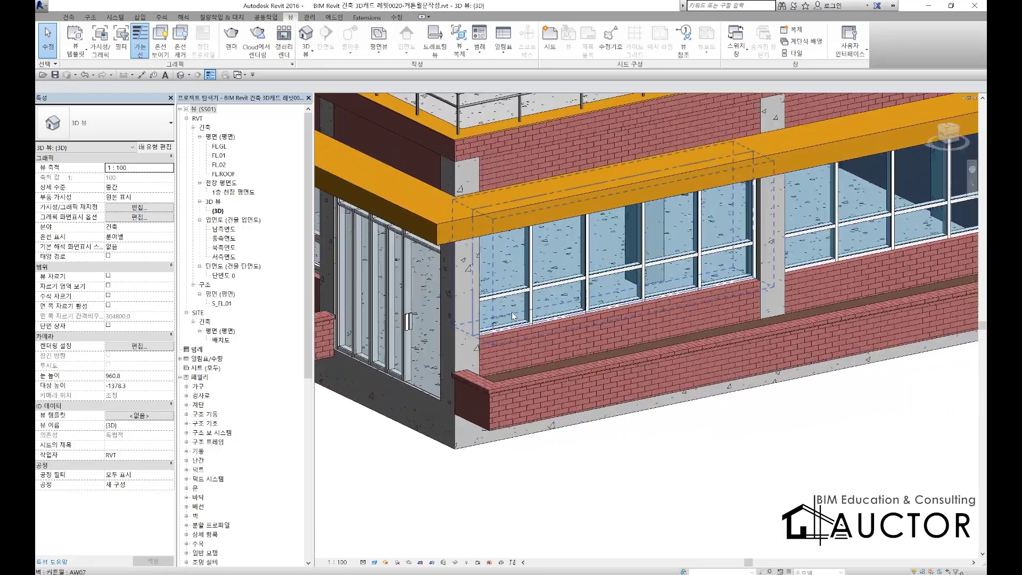
key(m)
key(a)
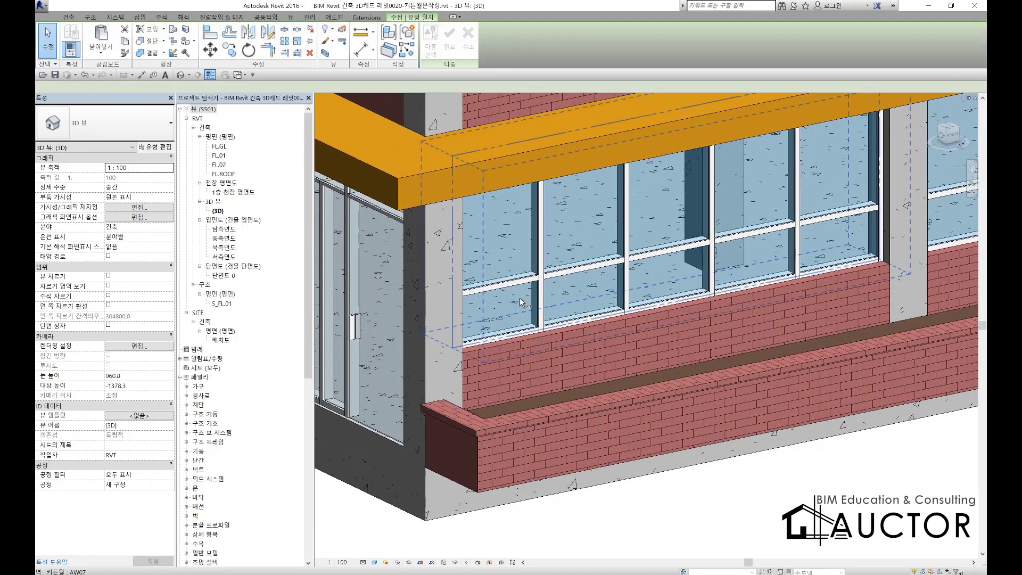
scroll(520, 298, down, 5)
scroll(510, 261, up, 3)
click(496, 267)
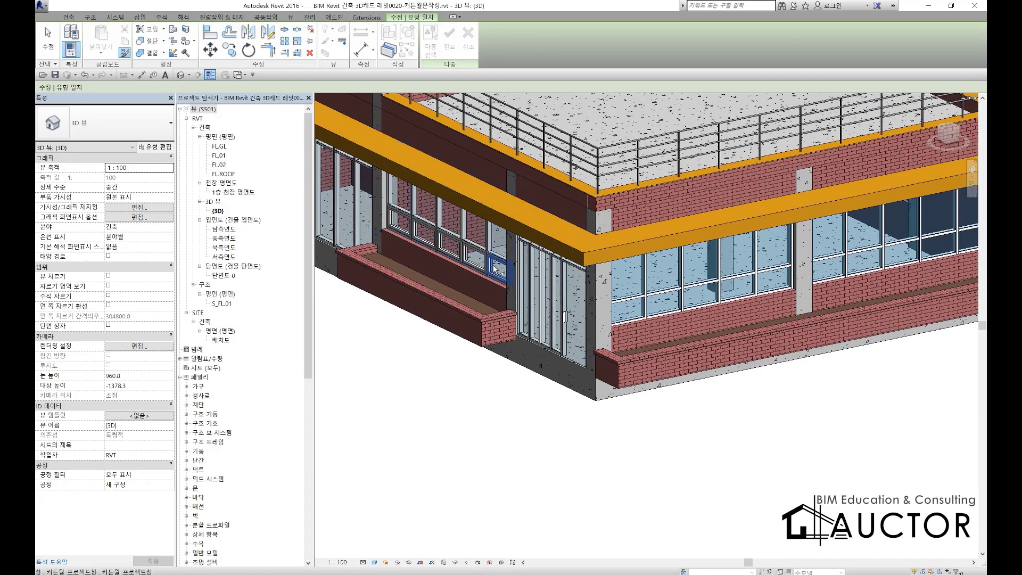
scroll(495, 269, up, 5)
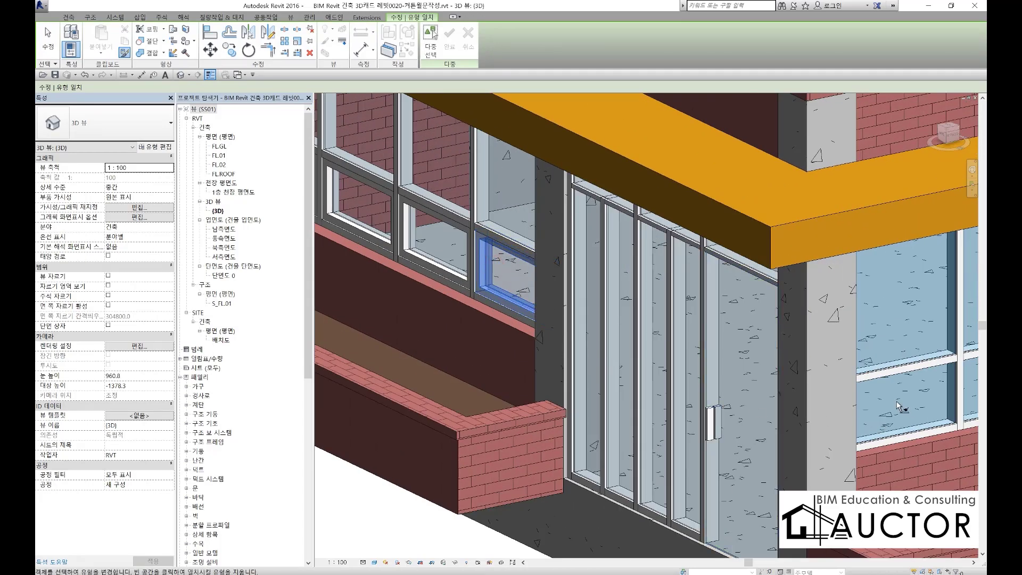
middle_drag(897, 403, 457, 366)
scroll(509, 369, down, 4)
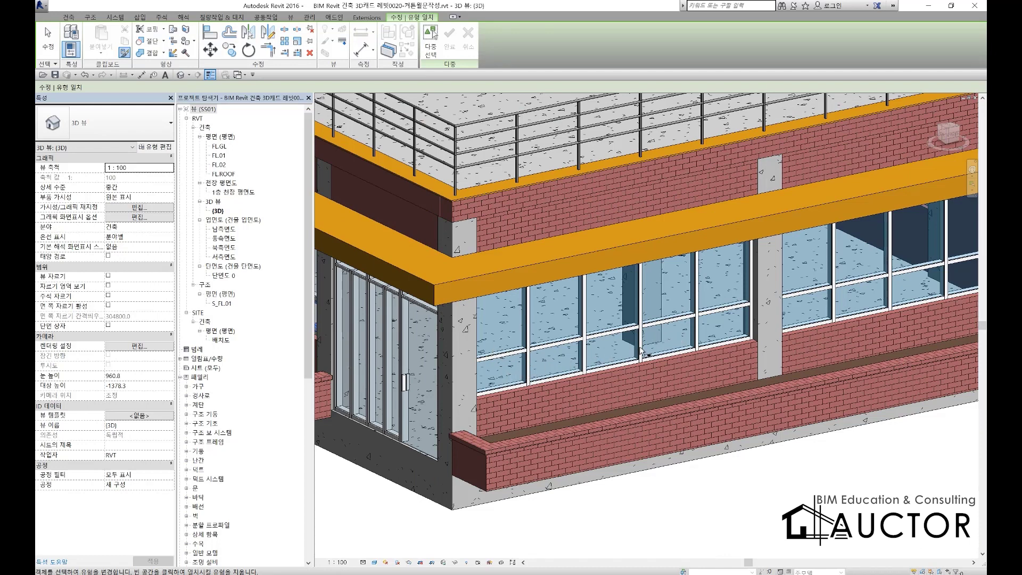
scroll(575, 359, up, 3)
scroll(823, 304, down, 2)
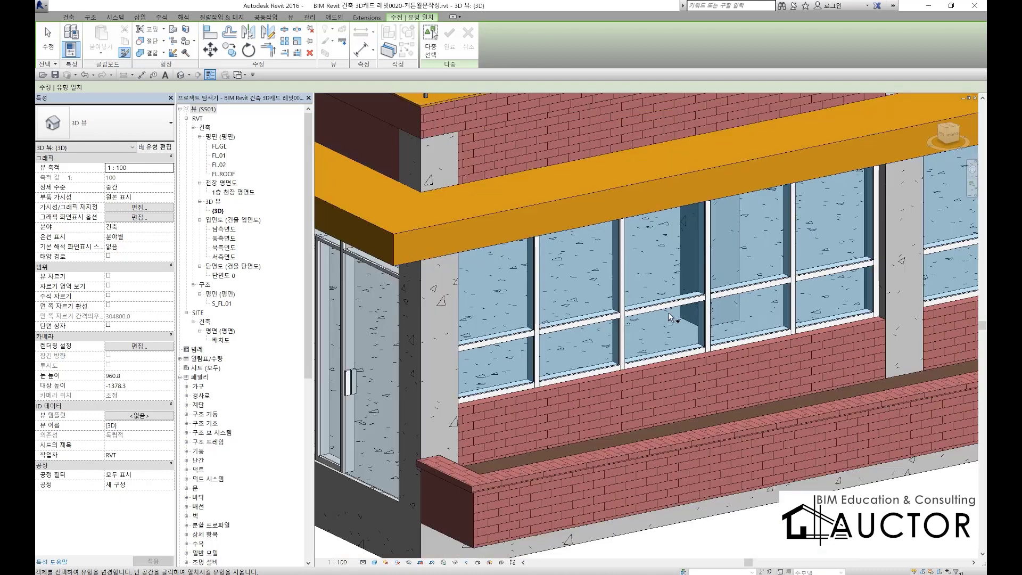
scroll(692, 327, up, 2)
key(Escape)
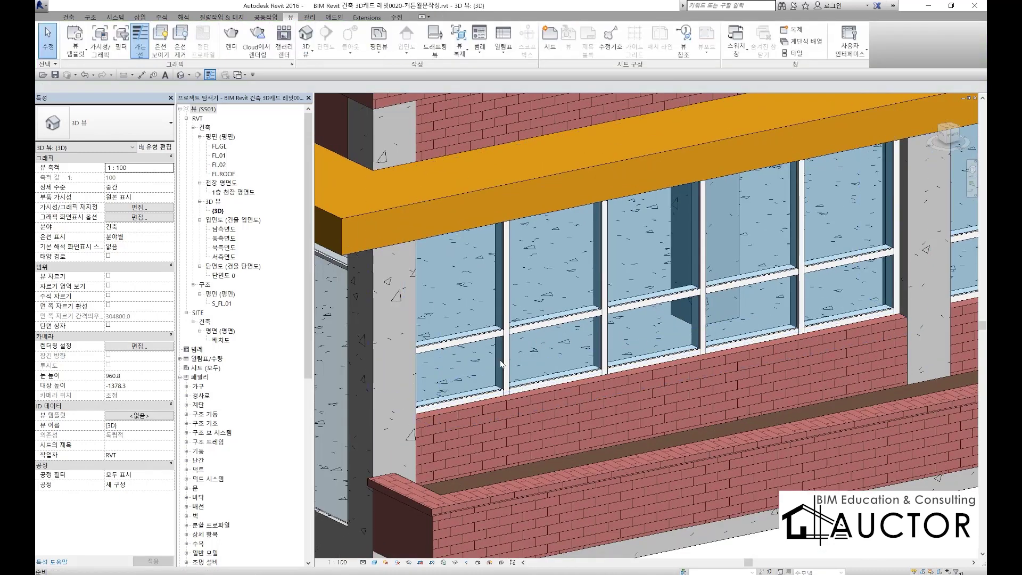
click(481, 364)
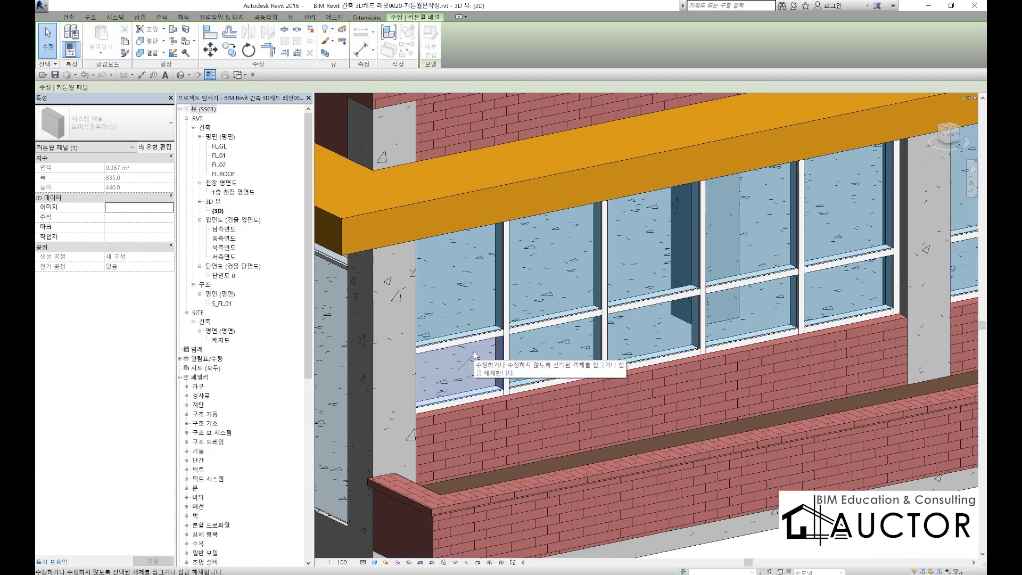
click(529, 349)
right_click(532, 351)
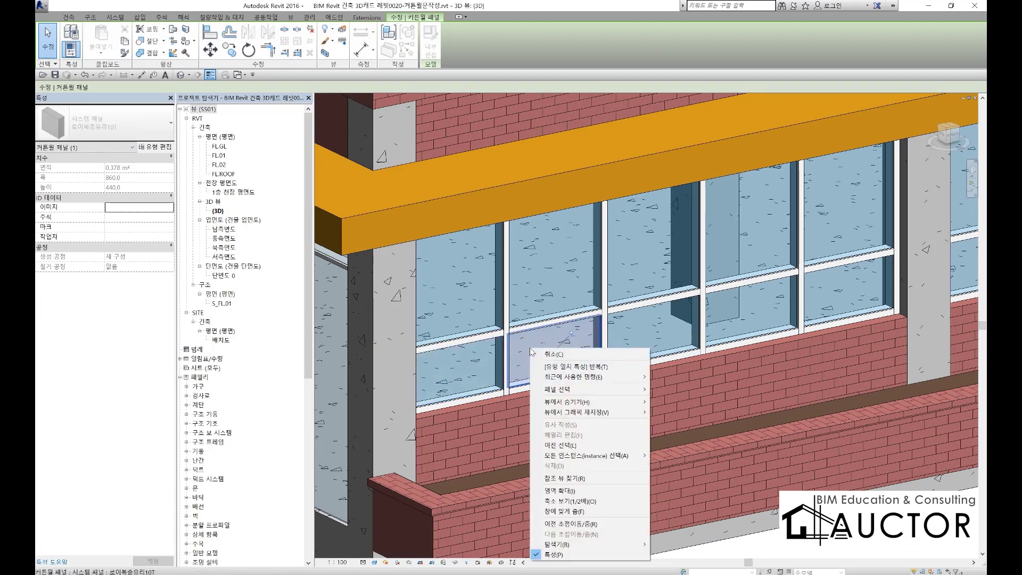
mouse_move(585, 461)
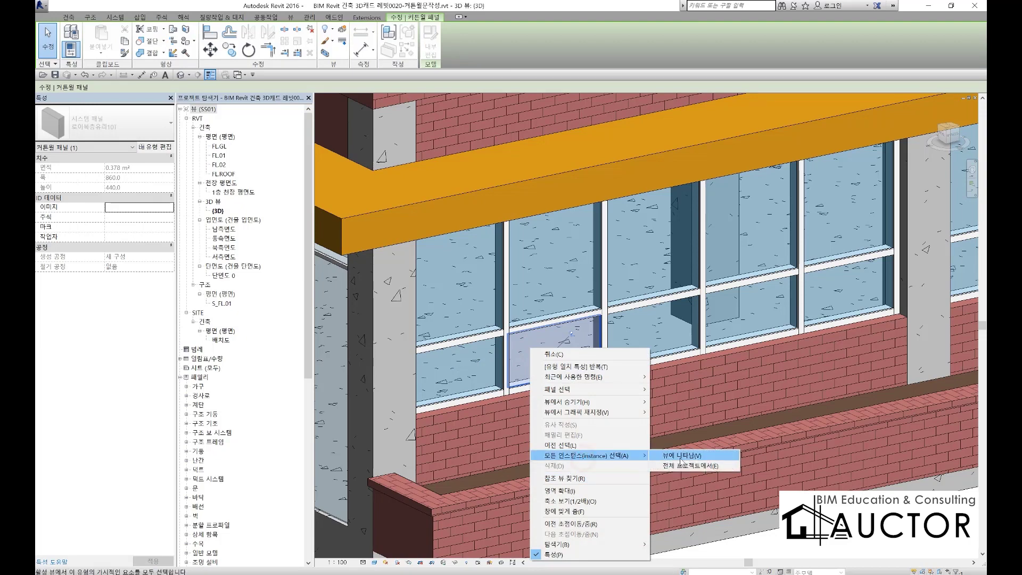
click(679, 457)
key(Escape)
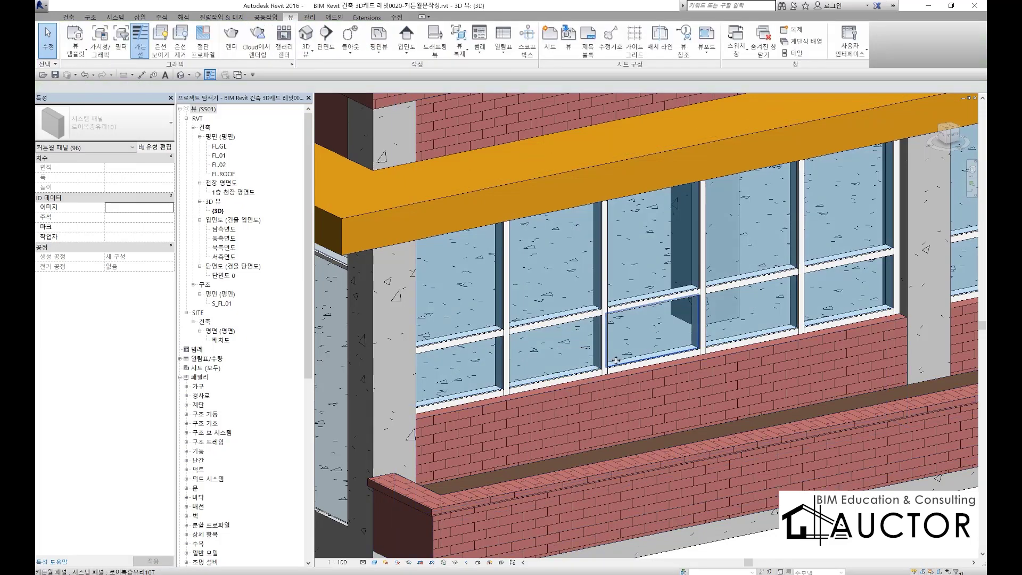
scroll(580, 329, down, 4)
scroll(580, 329, up, 4)
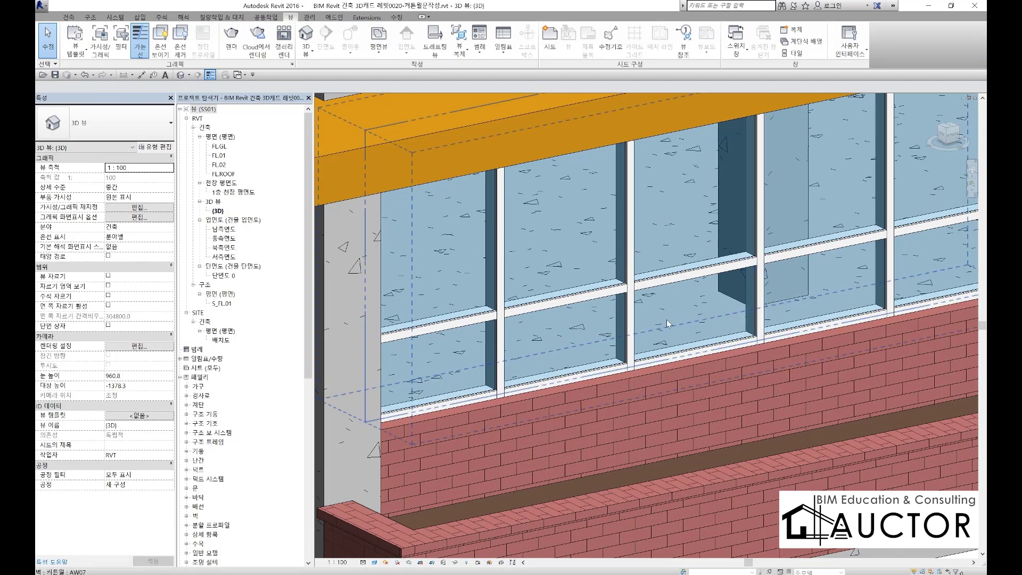
Unpin all glass panels of this type visible in the view, starting from the second bottom-row panel on the adjacent facade, and clear the selection
click(575, 326)
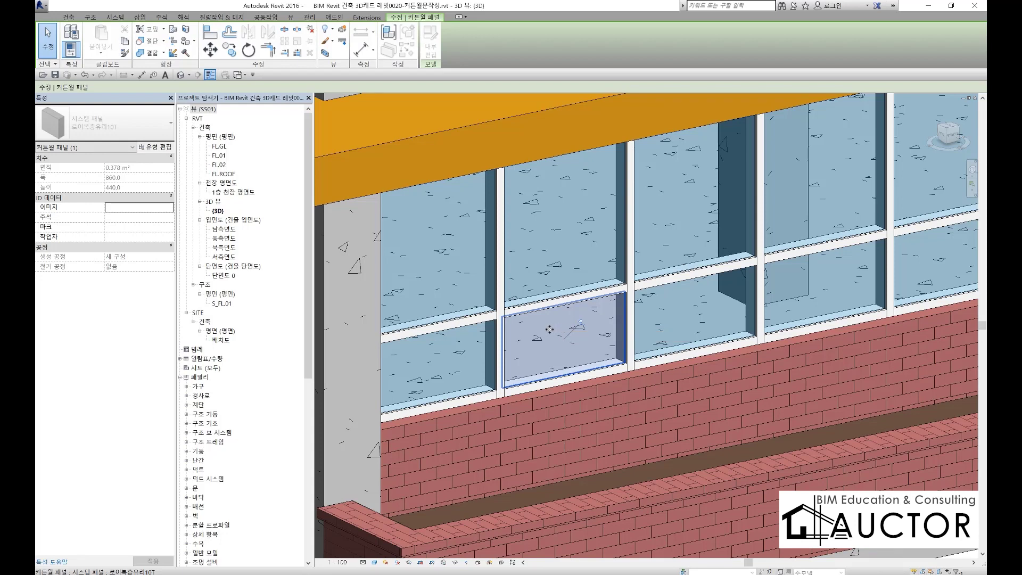
right_click(551, 332)
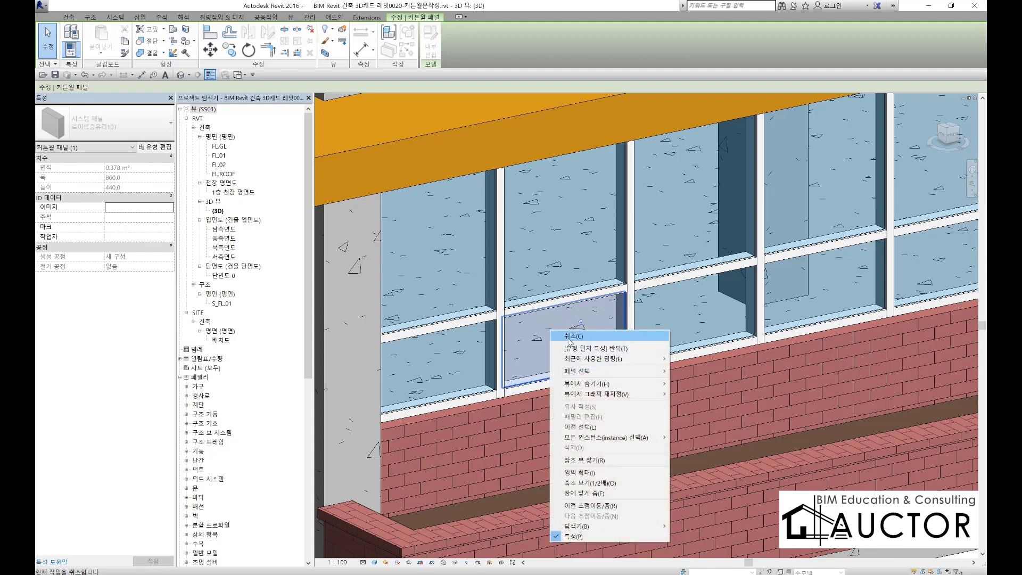
mouse_move(639, 440)
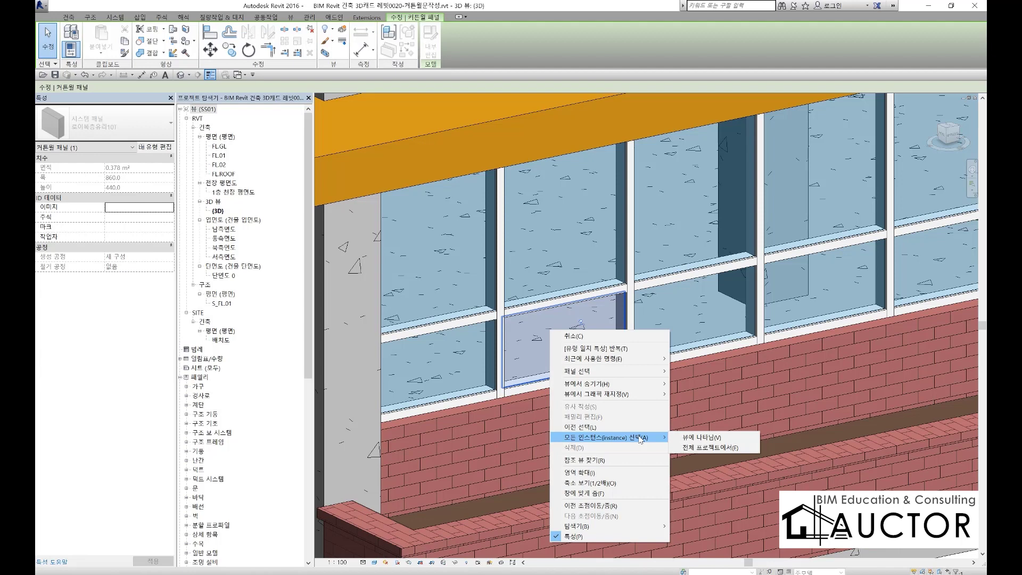
click(693, 438)
scroll(648, 351, down, 3)
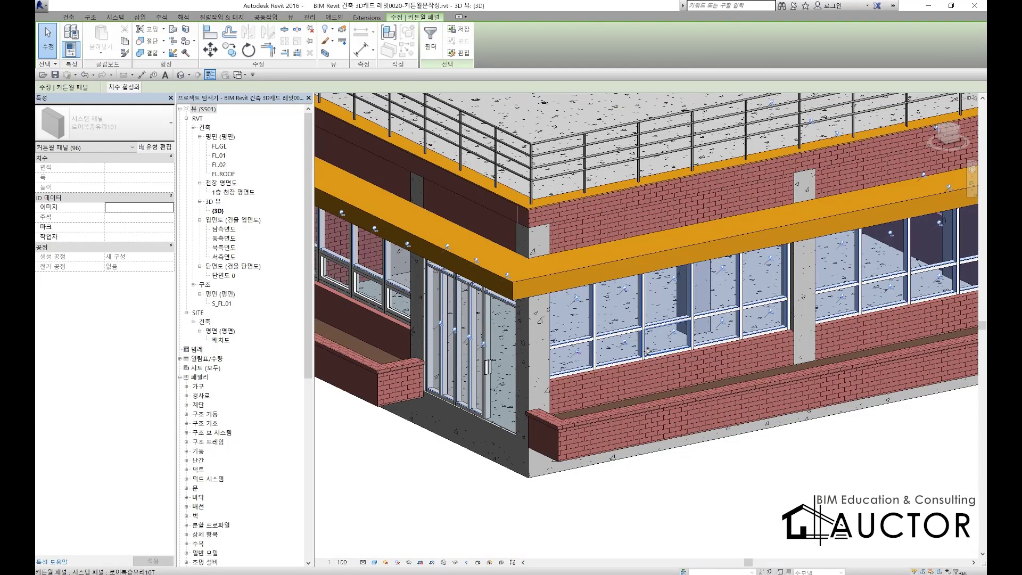
middle_drag(763, 340, 613, 379)
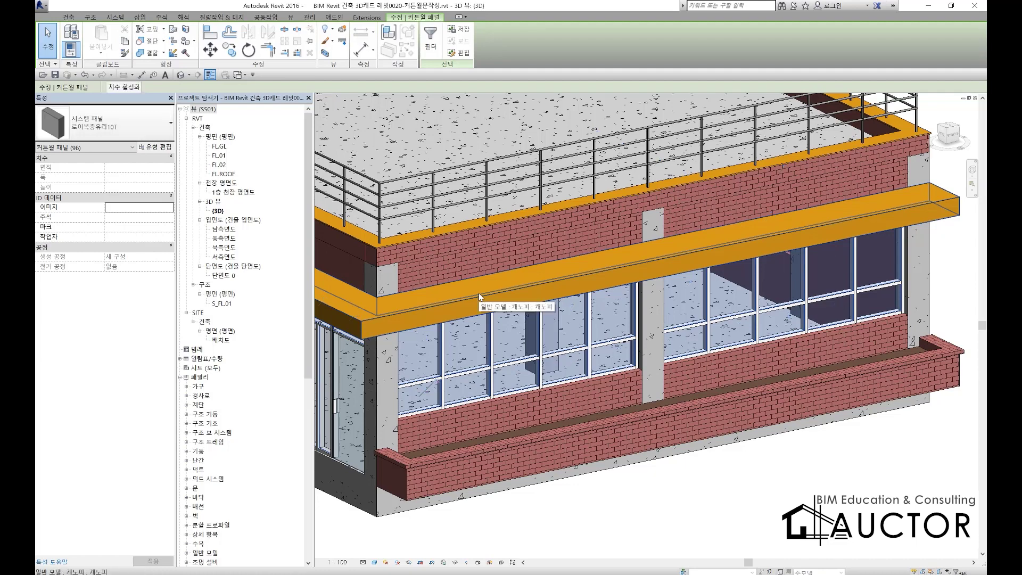
click(746, 486)
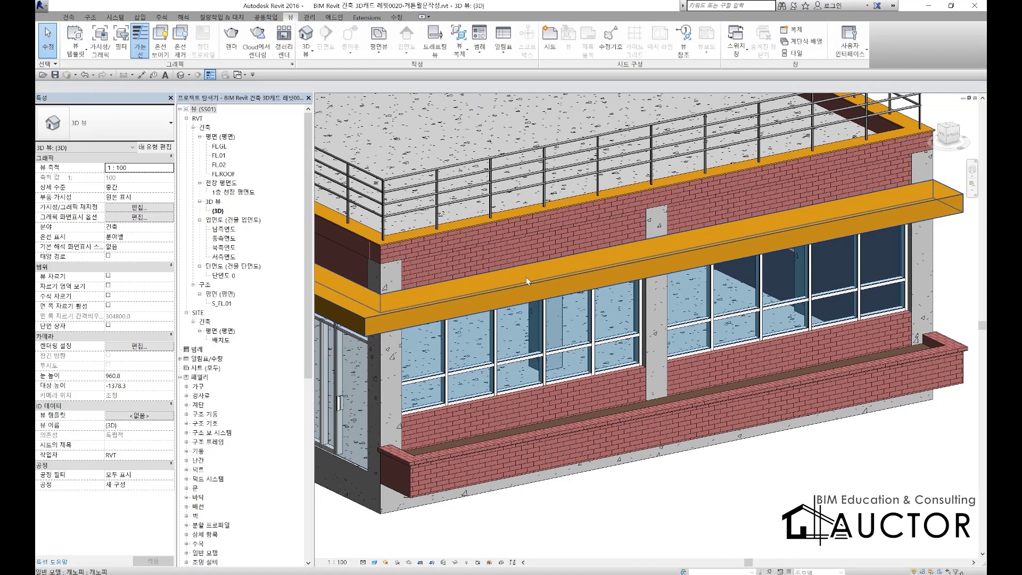
key(F9)
drag(377, 201, 458, 278)
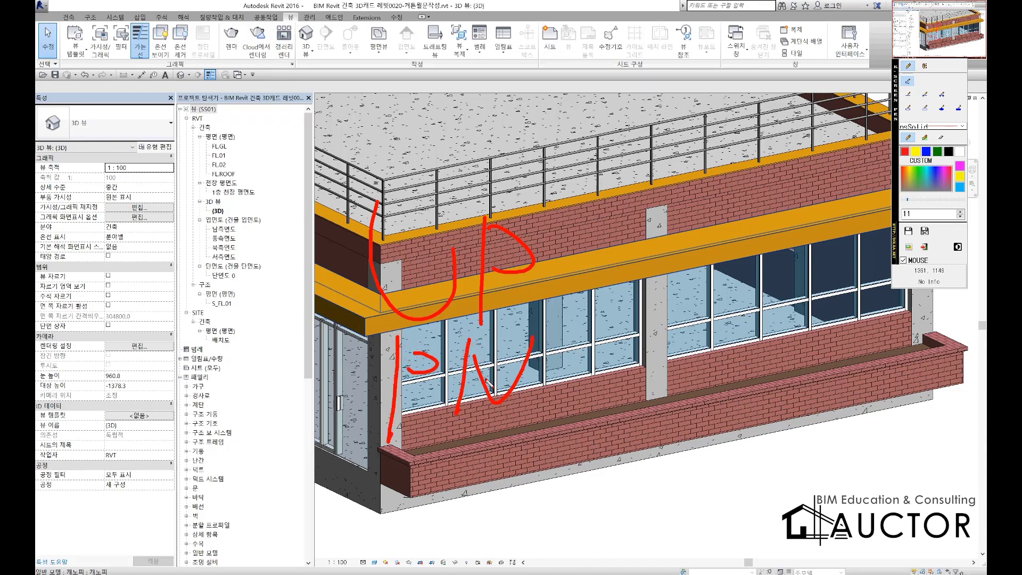
key(F9)
Match the finished window's type from beside the entrance onto the five bottom-row glass panels in the adjacent facade's first bay
shift+middle_drag(404, 394, 627, 317)
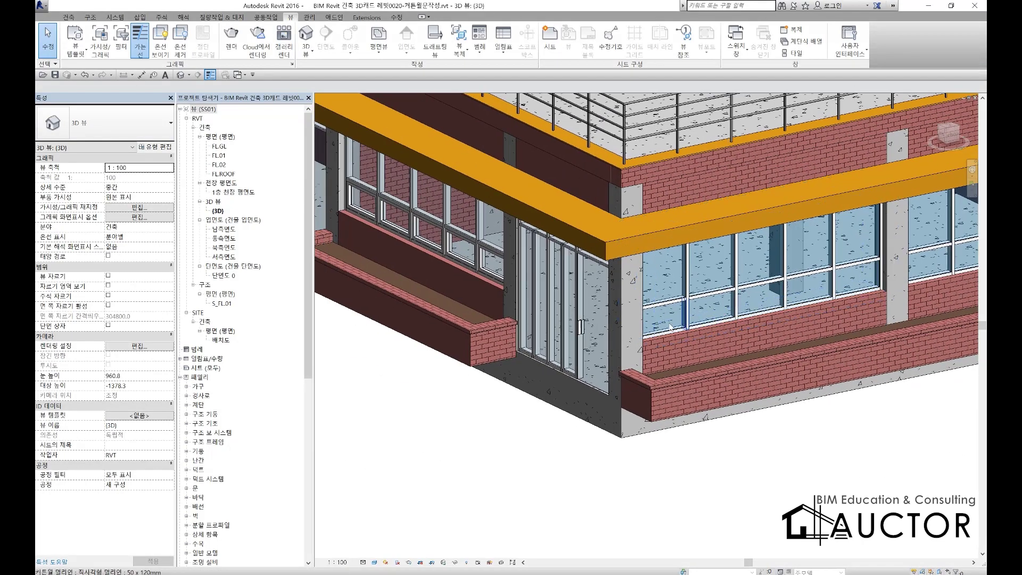
key(m)
key(a)
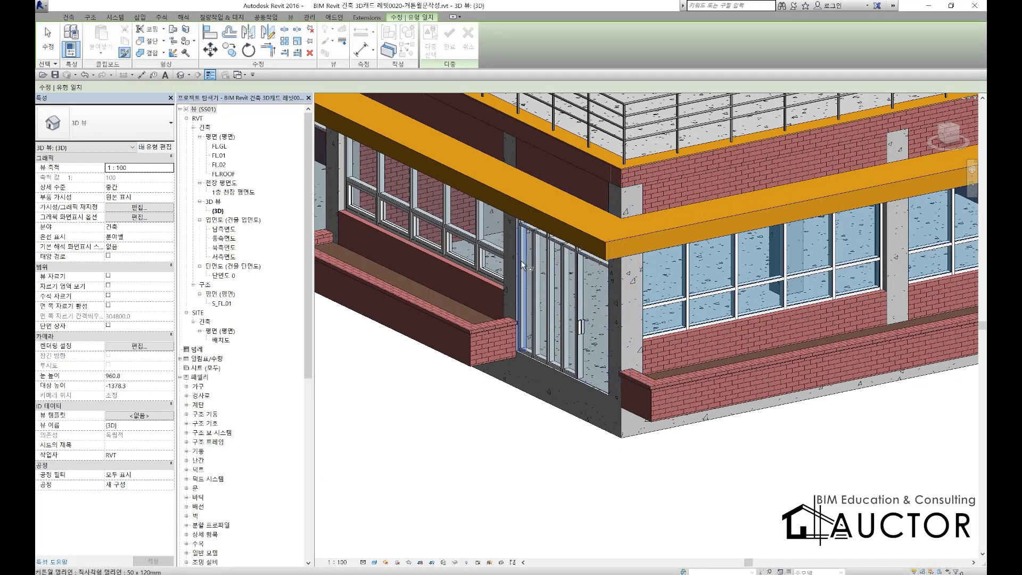
click(490, 270)
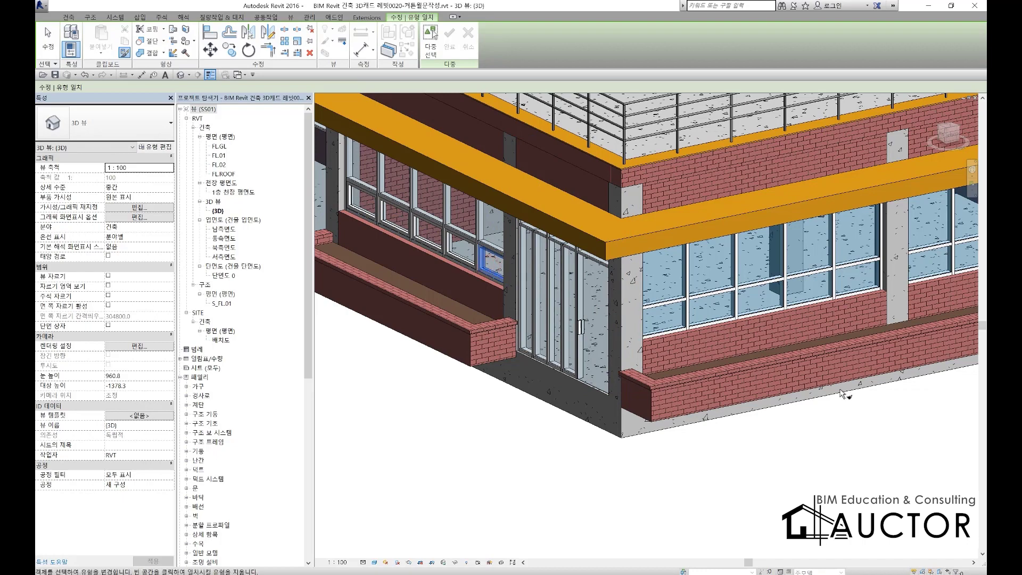
middle_drag(842, 392, 612, 420)
click(447, 341)
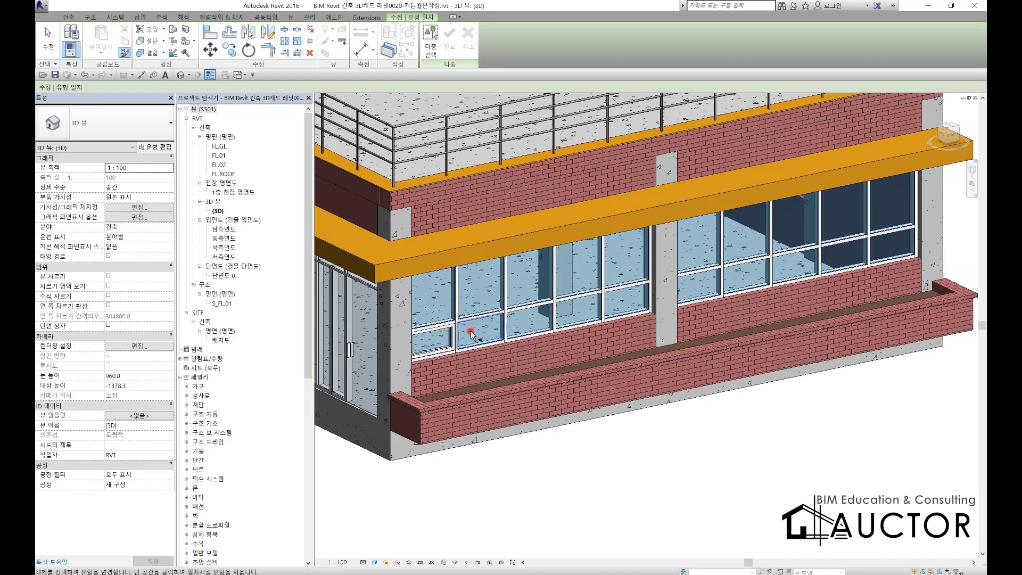
click(469, 328)
click(522, 323)
click(577, 312)
click(625, 302)
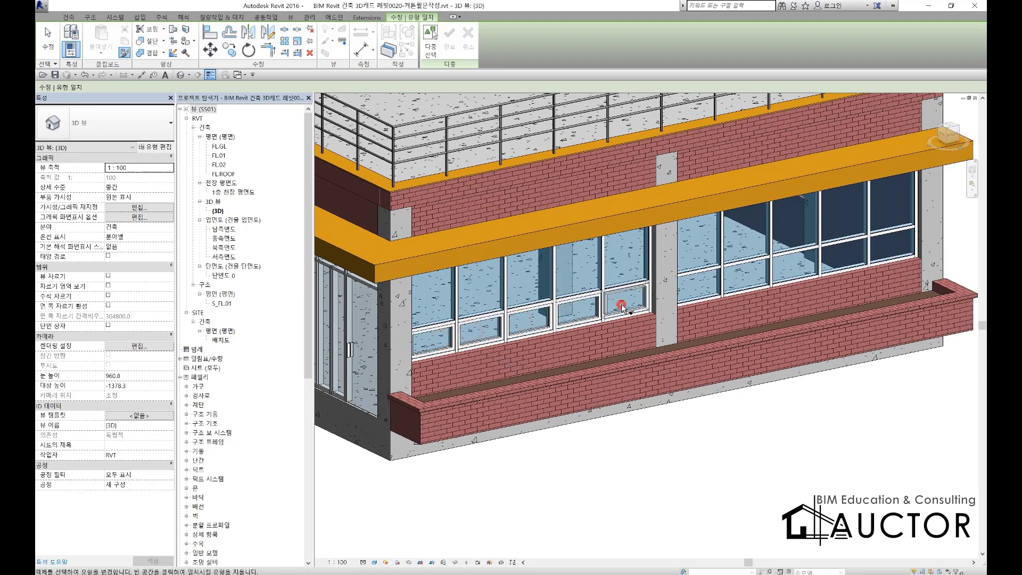
Match the window type onto the five bottom-row glass panels in the bay beyond the concrete column
click(698, 284)
click(749, 281)
click(797, 271)
click(846, 263)
click(895, 253)
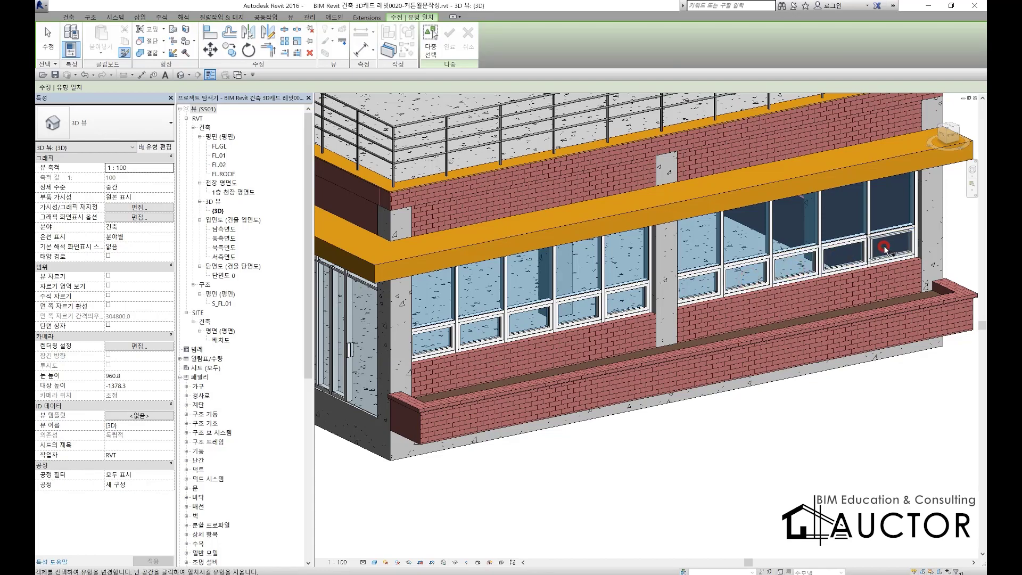
Match the window type onto the lower glass panels of the ground-floor windows in the brick side wall
shift+middle_drag(856, 277, 489, 353)
click(367, 332)
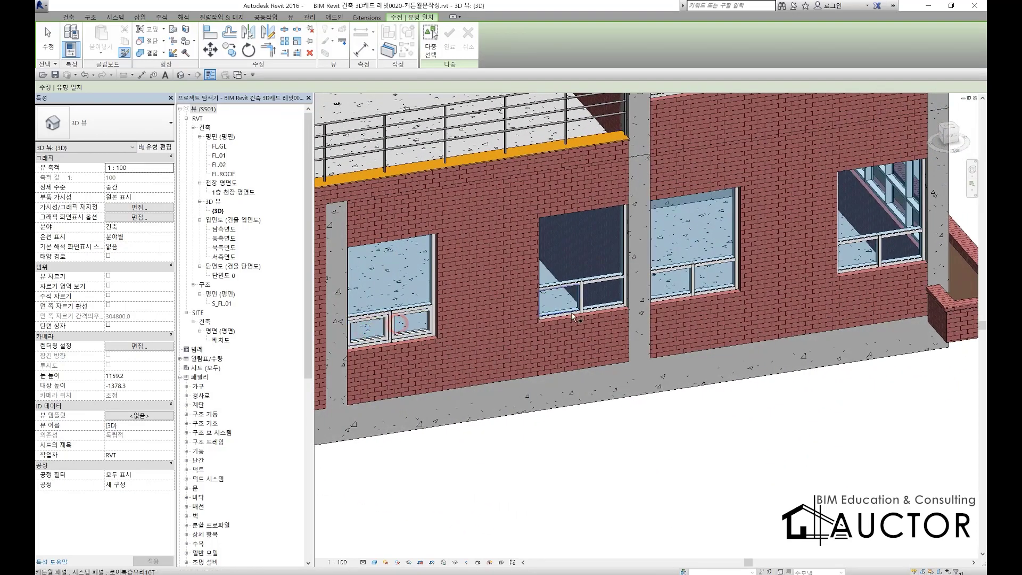
click(567, 296)
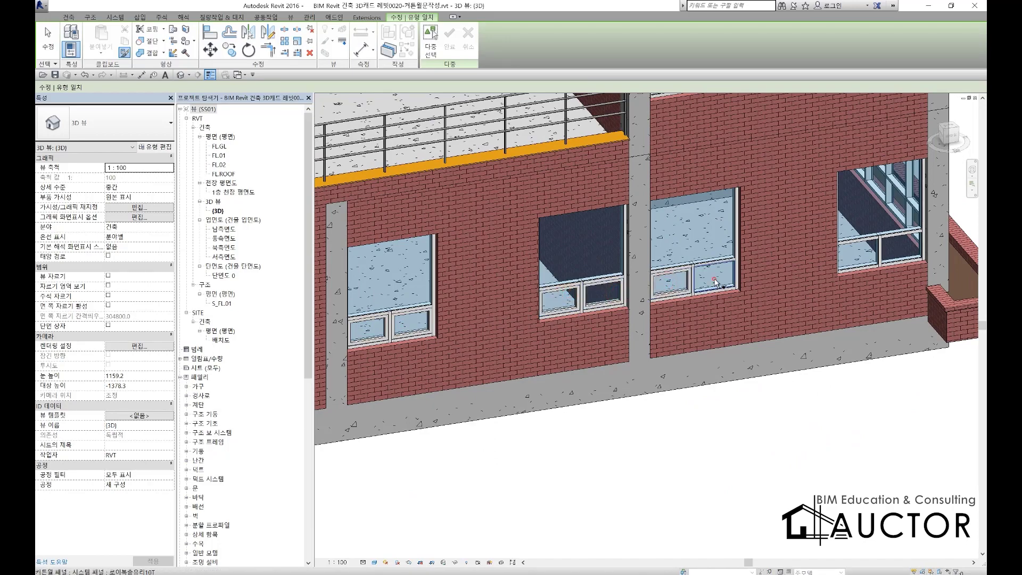
Match the window type onto the three panels of the strip window and the panel above the door on the roof terrace
shift+middle_drag(848, 268, 610, 339)
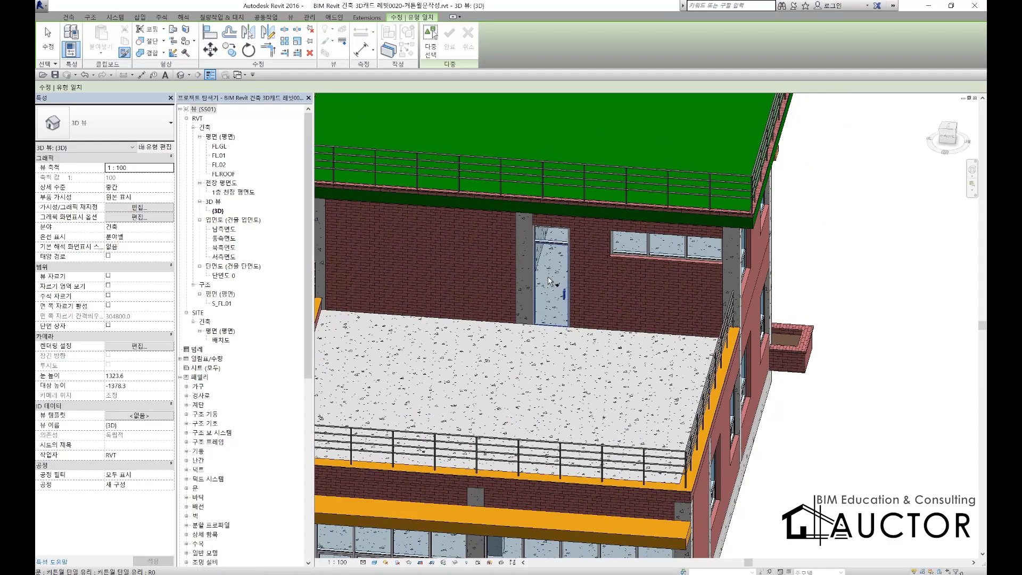
scroll(550, 281, up, 3)
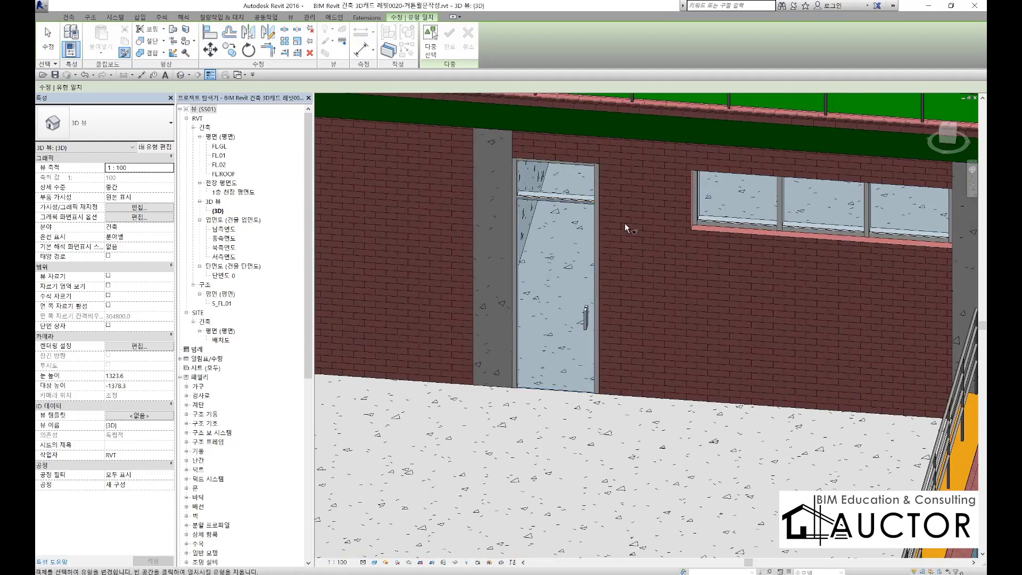
click(723, 189)
click(820, 193)
click(917, 207)
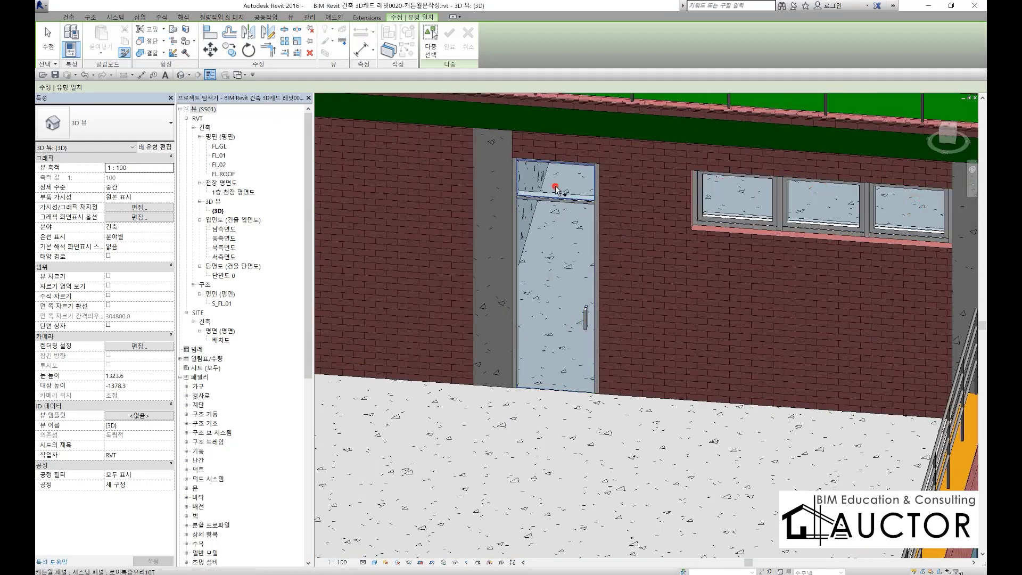
click(555, 189)
Match the window type onto the lower panels of the upper-floor side-wall windows and the five upper-floor bottom-row panels below the orange beams
shift+middle_drag(556, 190, 678, 346)
scroll(671, 368, up, 3)
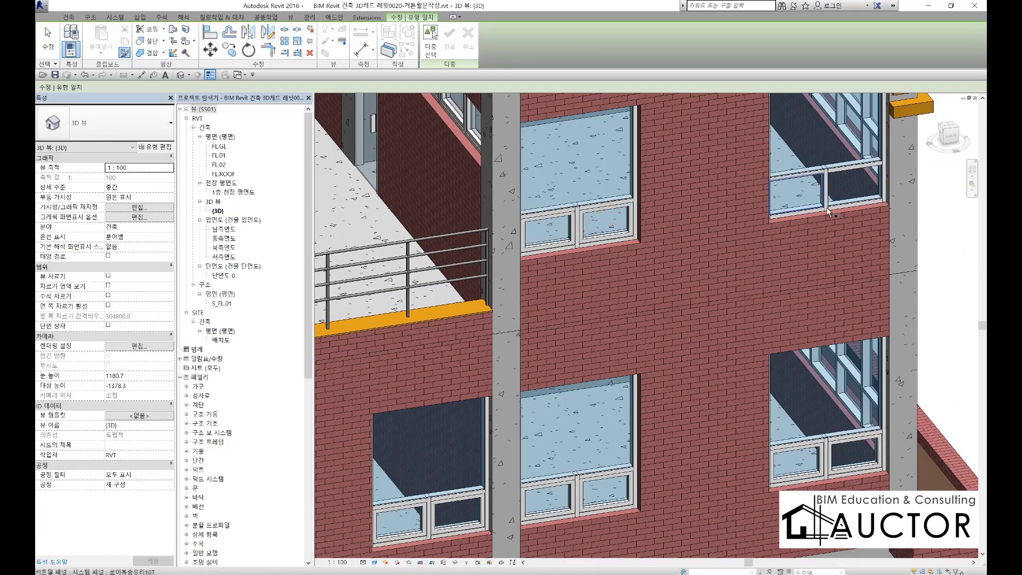
scroll(678, 252, down, 4)
shift+middle_drag(678, 252, 558, 249)
scroll(558, 249, up, 3)
click(466, 248)
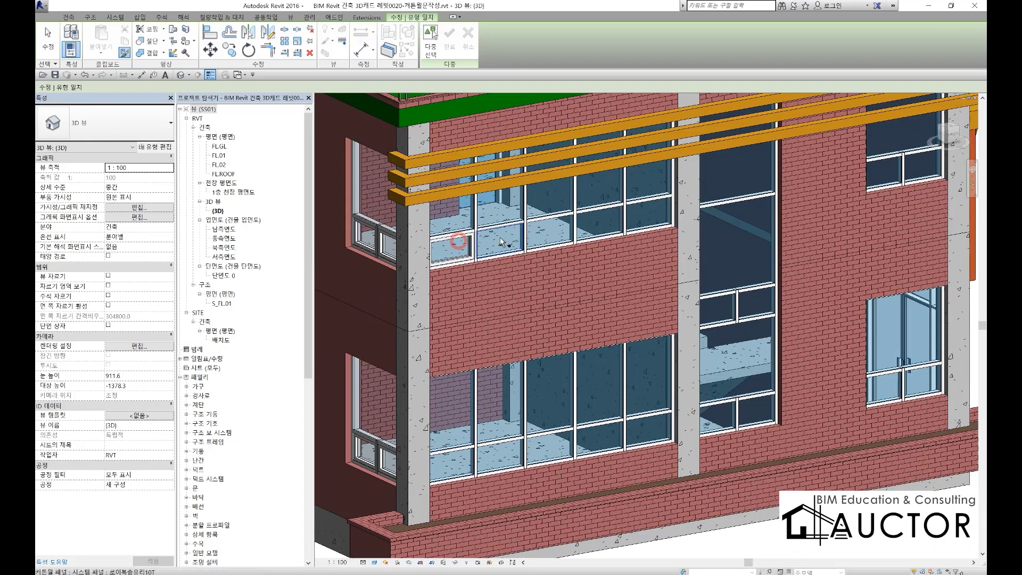
click(506, 242)
click(540, 231)
click(596, 223)
click(648, 215)
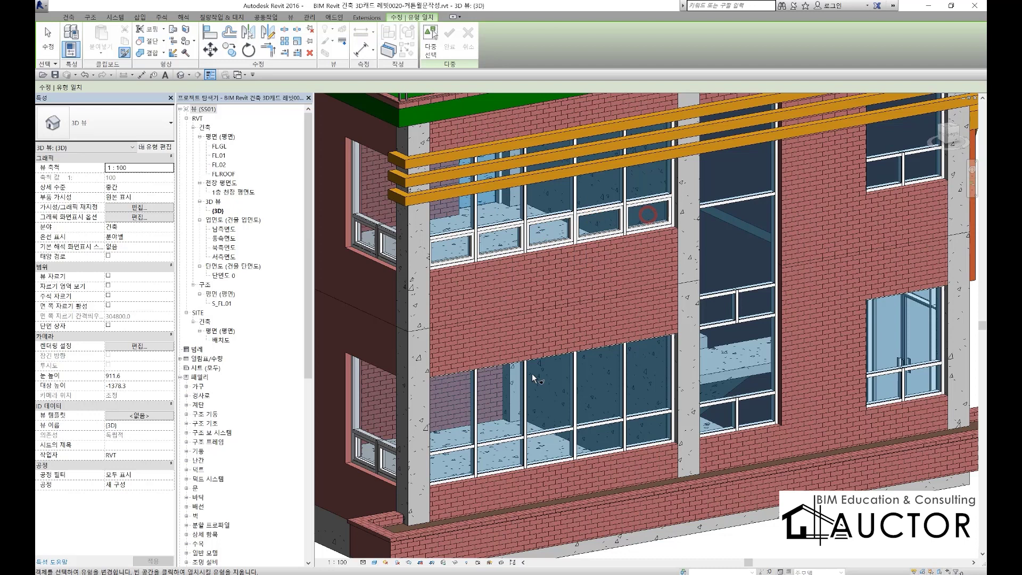
Match the window type onto the five bottom-row glass panels of the ground-floor window below the orange beams
click(447, 462)
click(498, 455)
click(548, 448)
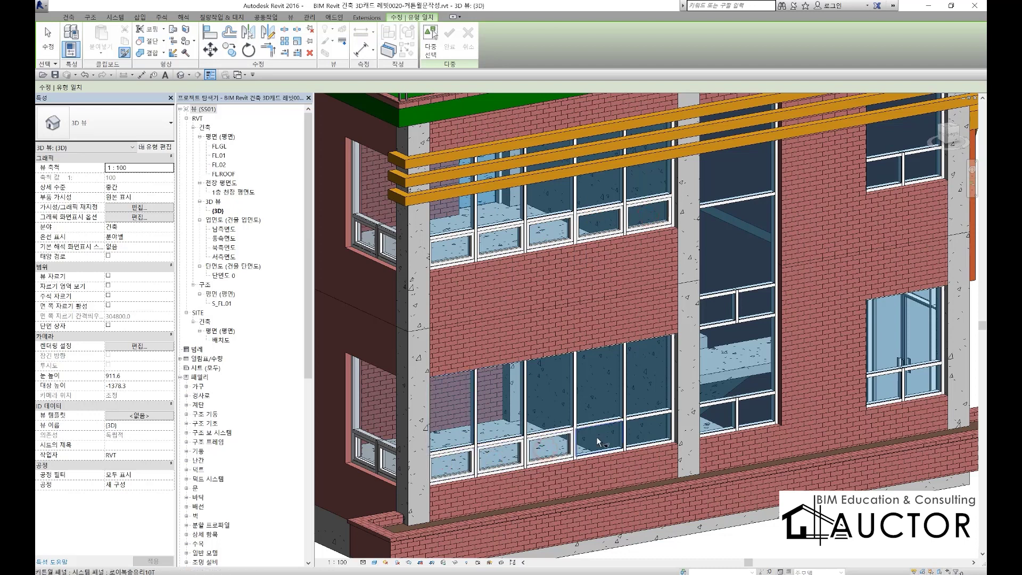
click(647, 440)
Match the window type onto the lower panels of the tall window beside the concrete column and finish matching
click(722, 419)
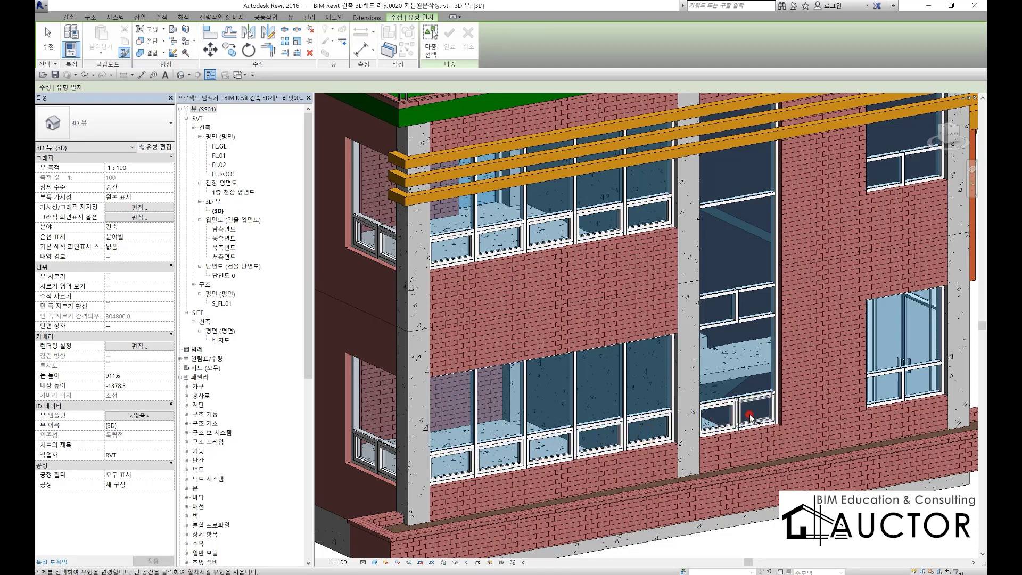
click(755, 417)
click(749, 303)
middle_drag(750, 302, 673, 414)
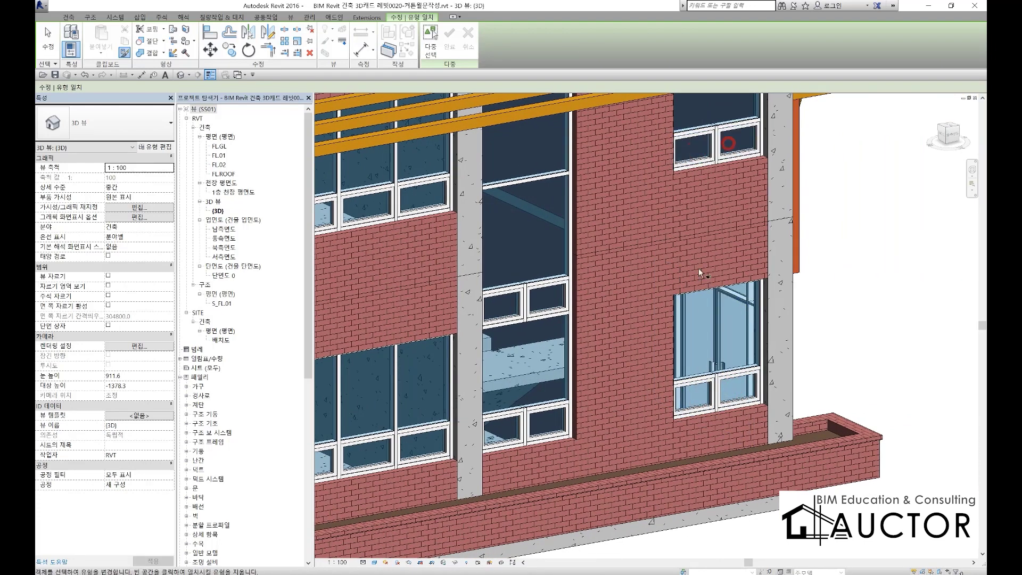
scroll(692, 277, down, 5)
key(Escape)
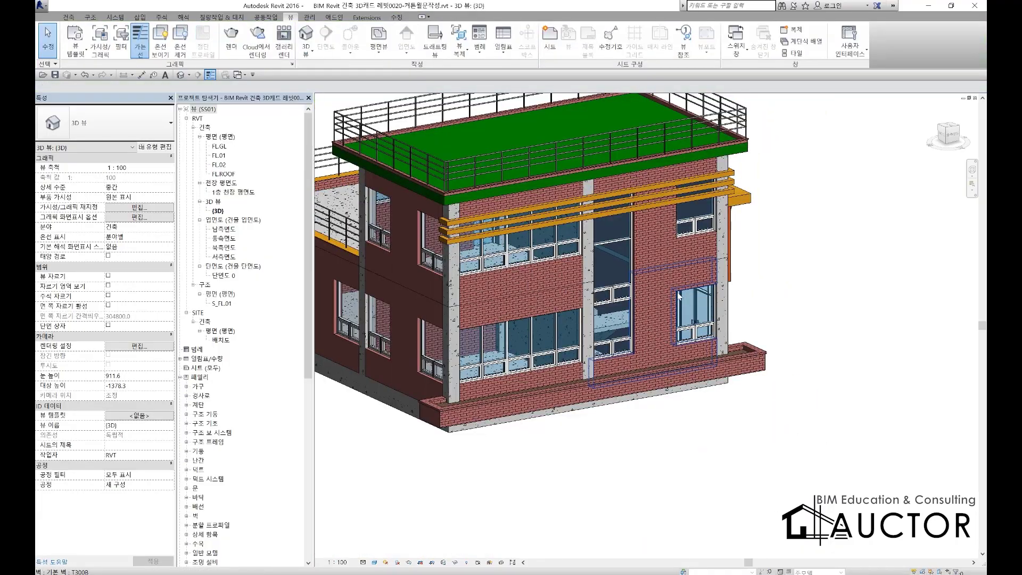
Open the FL.02 floor plan and select the strip-window curtain wall beside the roof-terrace door
shift+middle_drag(679, 296, 541, 282)
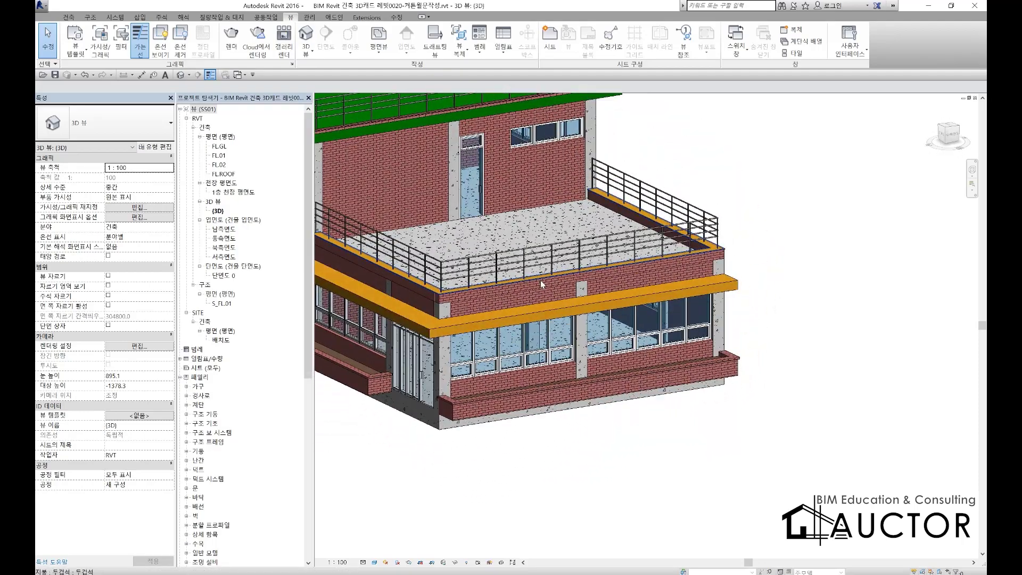
scroll(681, 359, down, 3)
scroll(529, 246, up, 5)
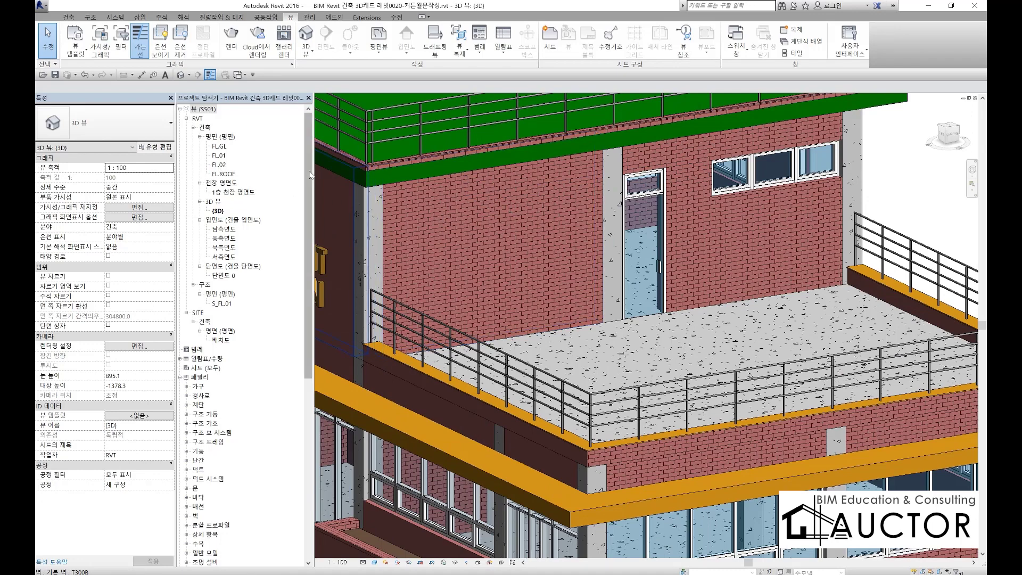
double_click(220, 165)
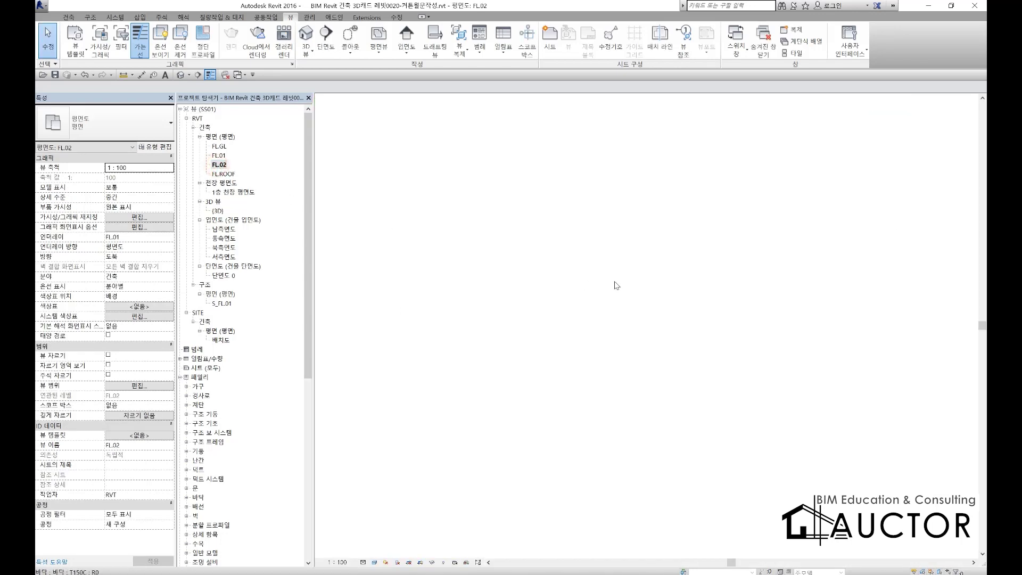
scroll(661, 301, up, 6)
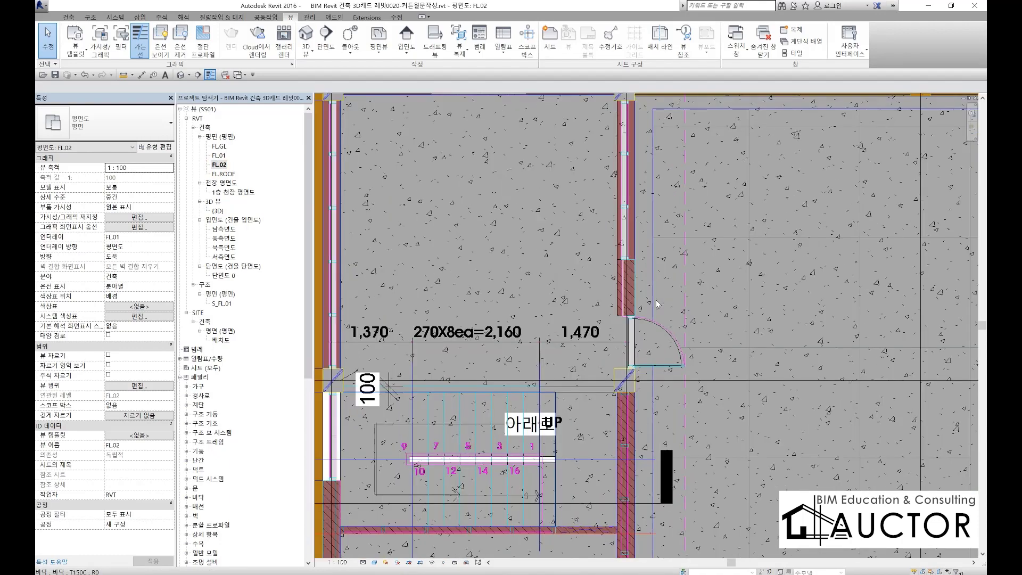
click(622, 242)
scroll(622, 242, down, 3)
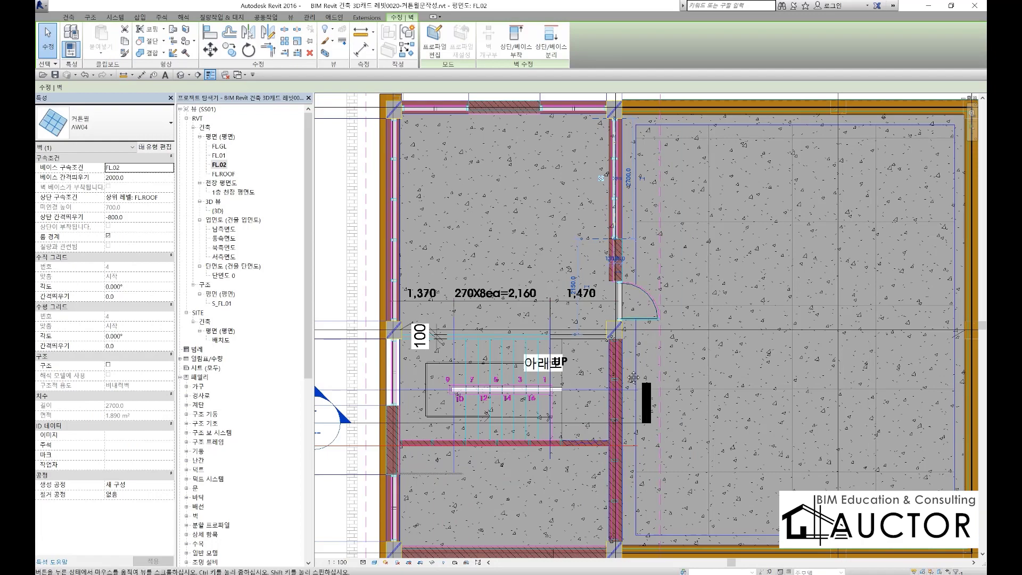
middle_drag(626, 370, 636, 212)
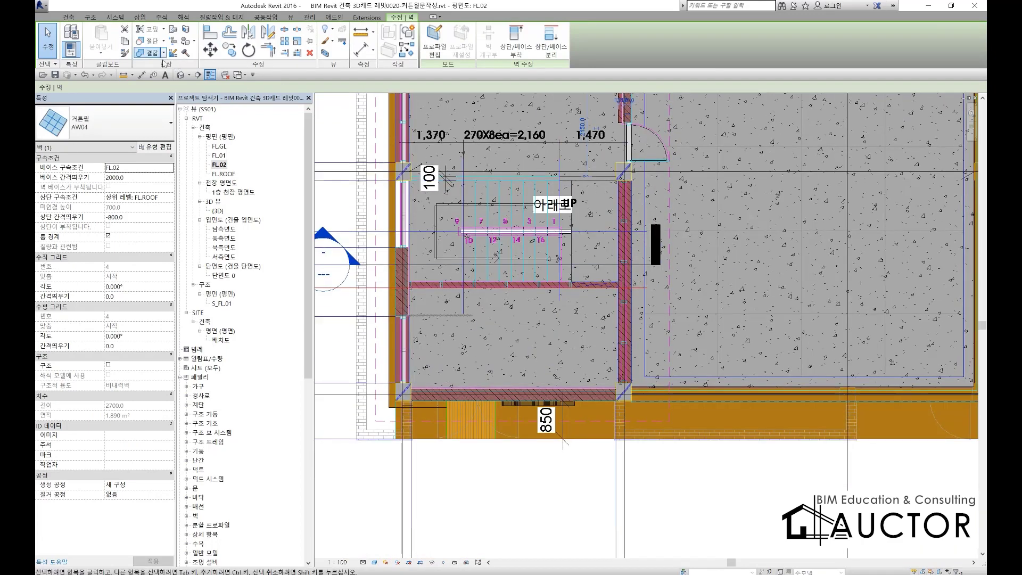
Start a new wall and duplicate the curtain wall type AW07 as AW08
click(63, 20)
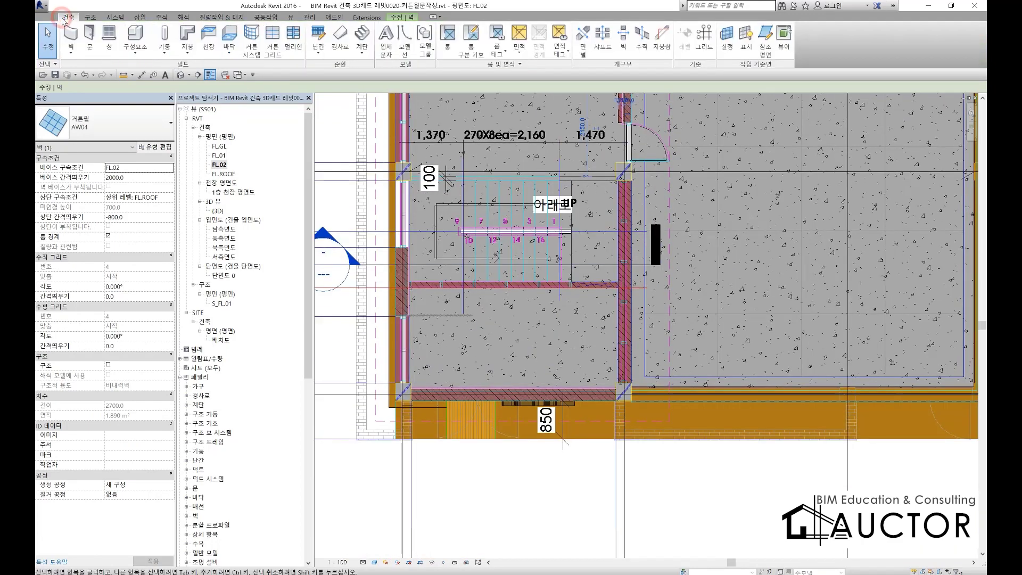
click(71, 34)
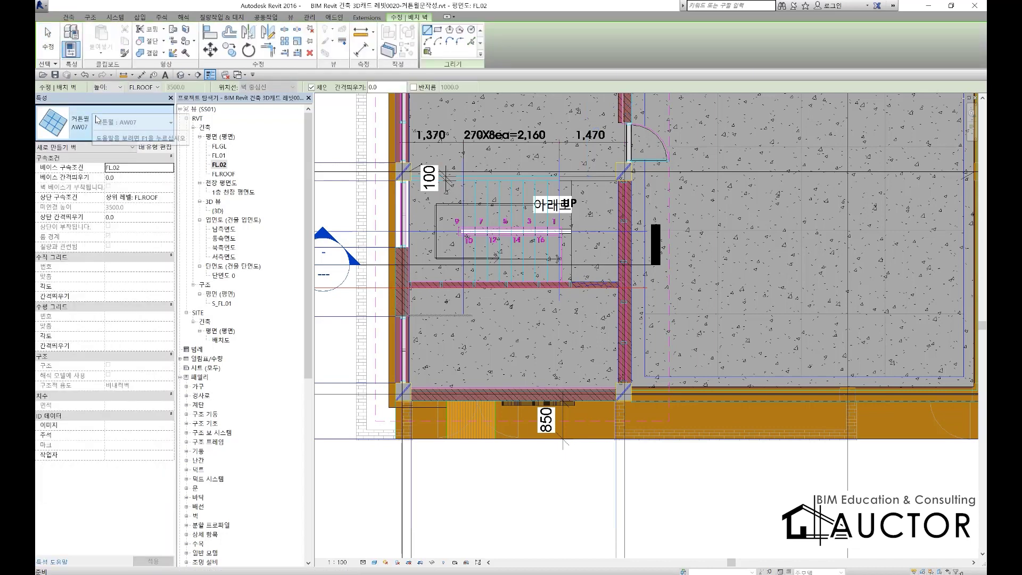
click(155, 148)
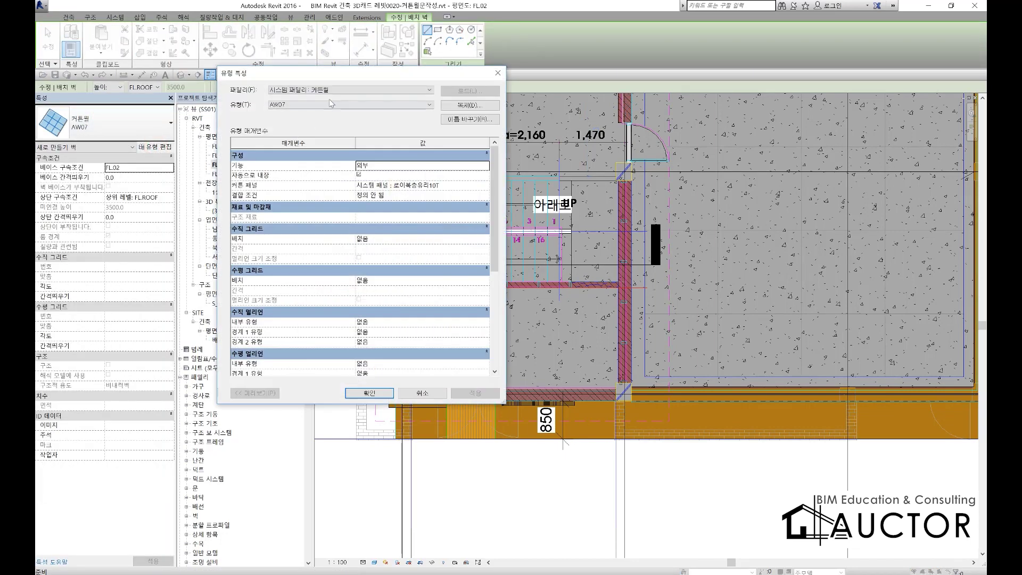
click(464, 106)
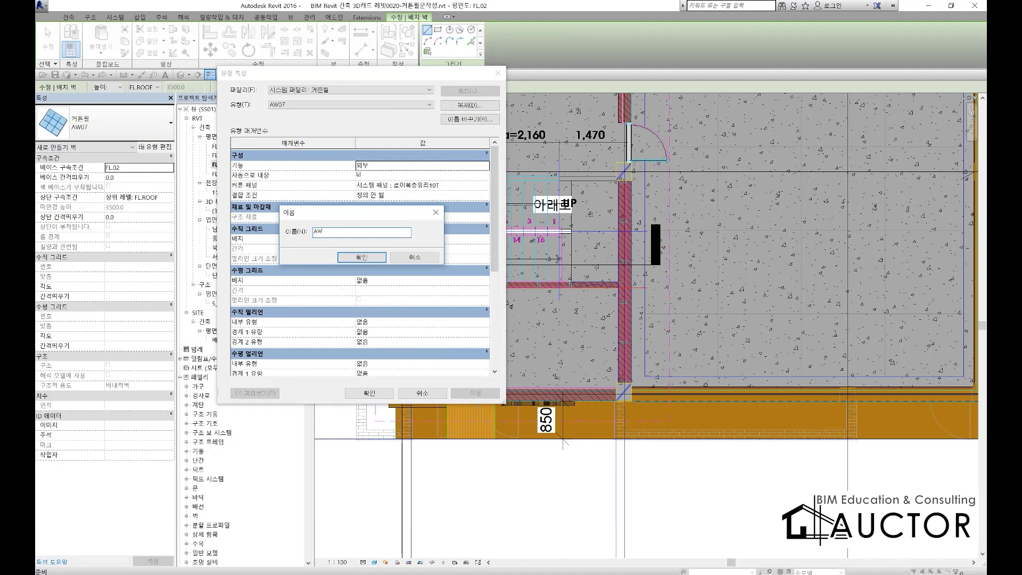
key(Return)
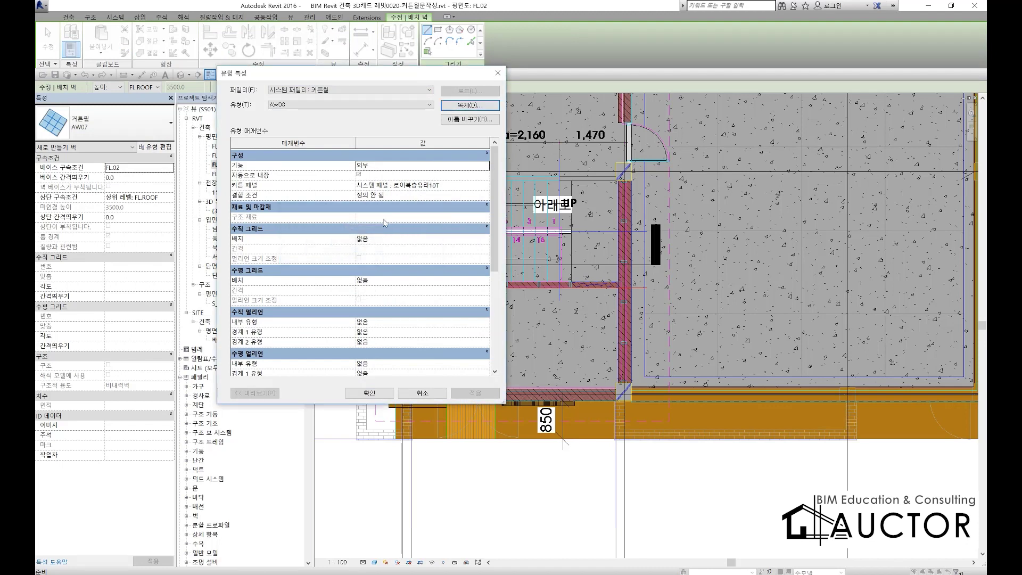
click(370, 394)
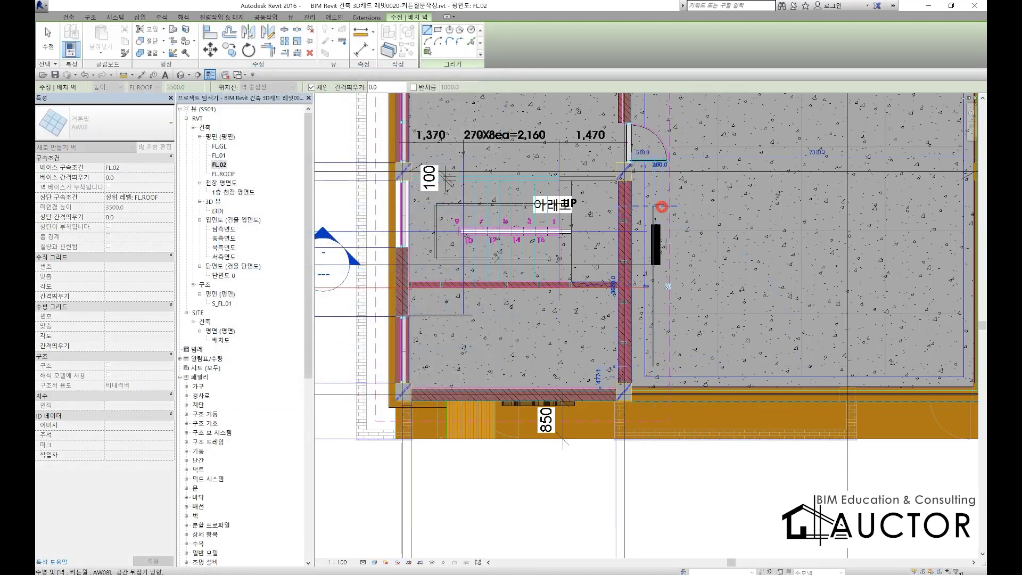
Draw an AW08 curtain wall about 3600 mm long on the terrace, parallel to the brick wall beside the stairs
click(655, 207)
key(Escape)
key(Escape)
scroll(663, 266, up, 3)
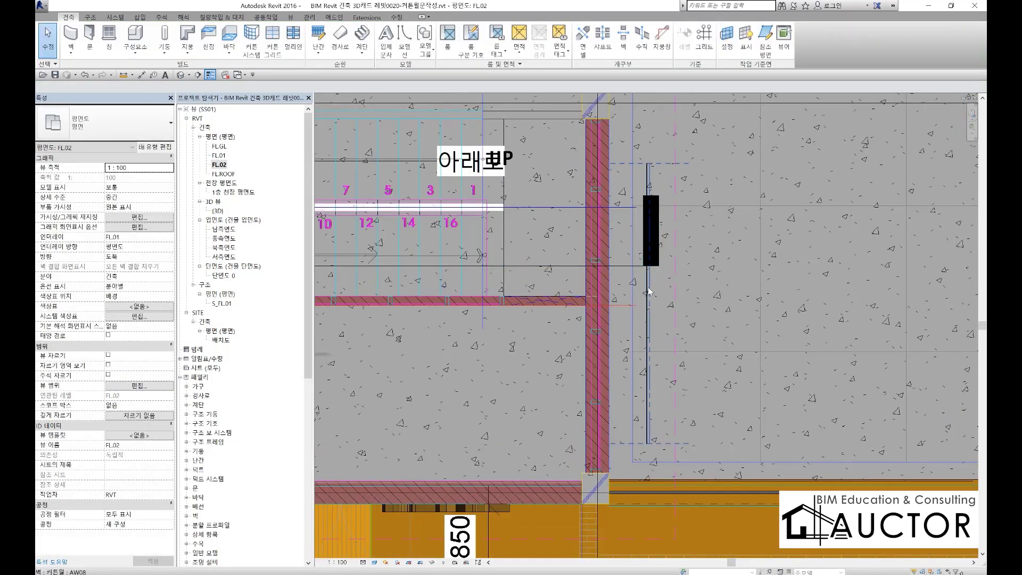
click(648, 290)
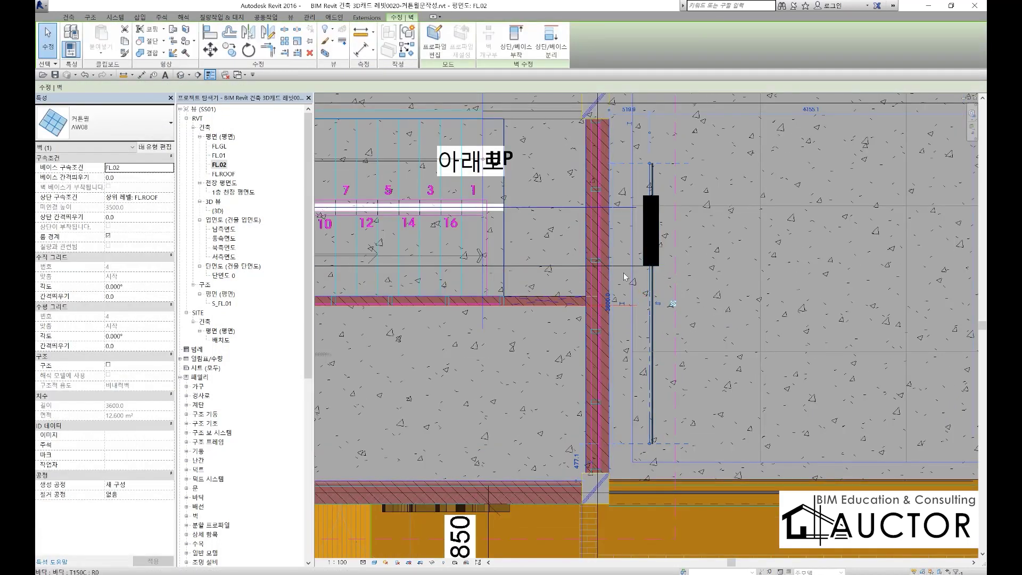
key(Escape)
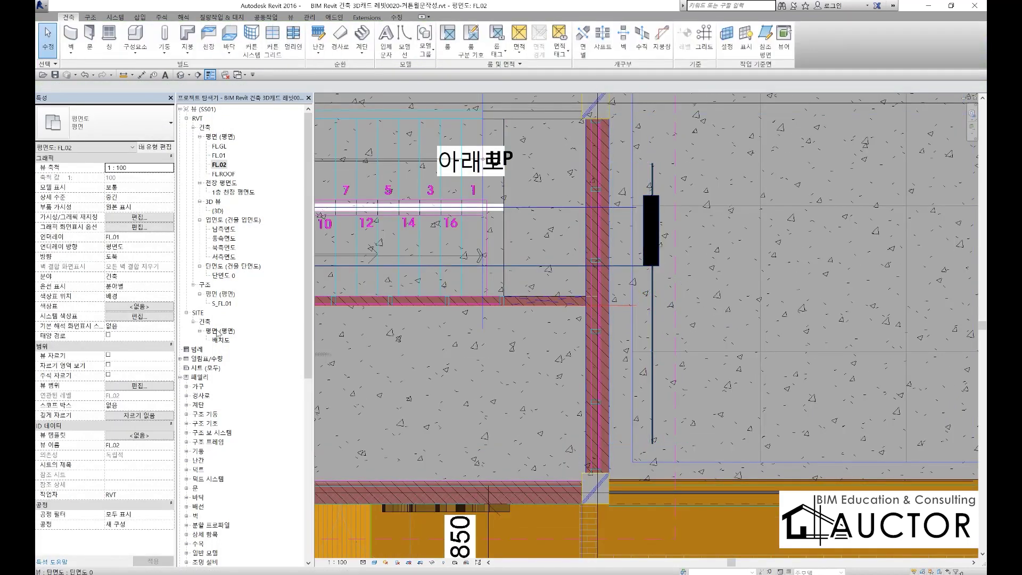
Open the 동측면도 elevation and stretch the AW08 curtain wall's top and bottom edges to the strip-window outline, with offsets -800 and 2000
double_click(235, 239)
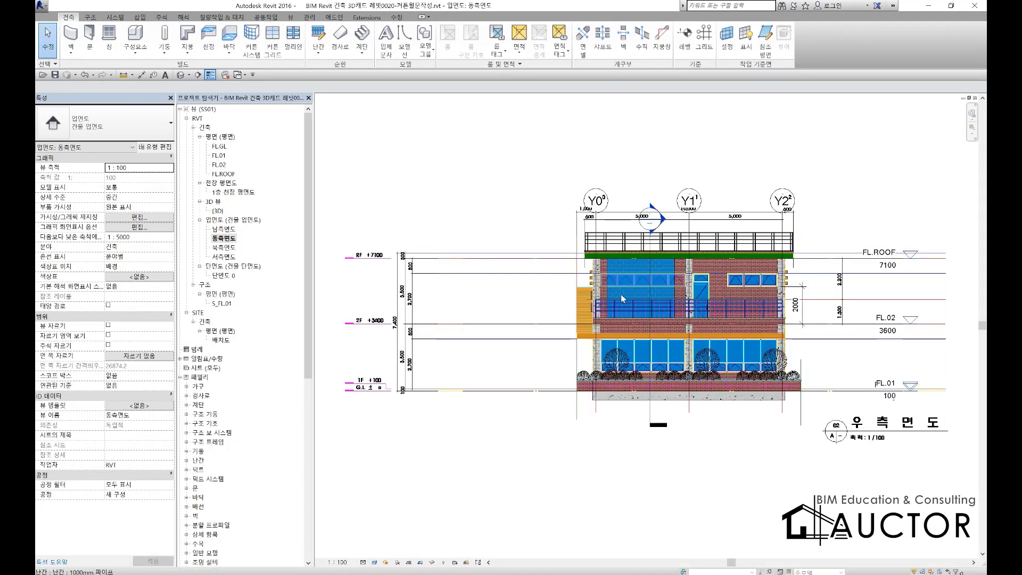
scroll(628, 289, up, 5)
click(638, 287)
scroll(647, 204, up, 3)
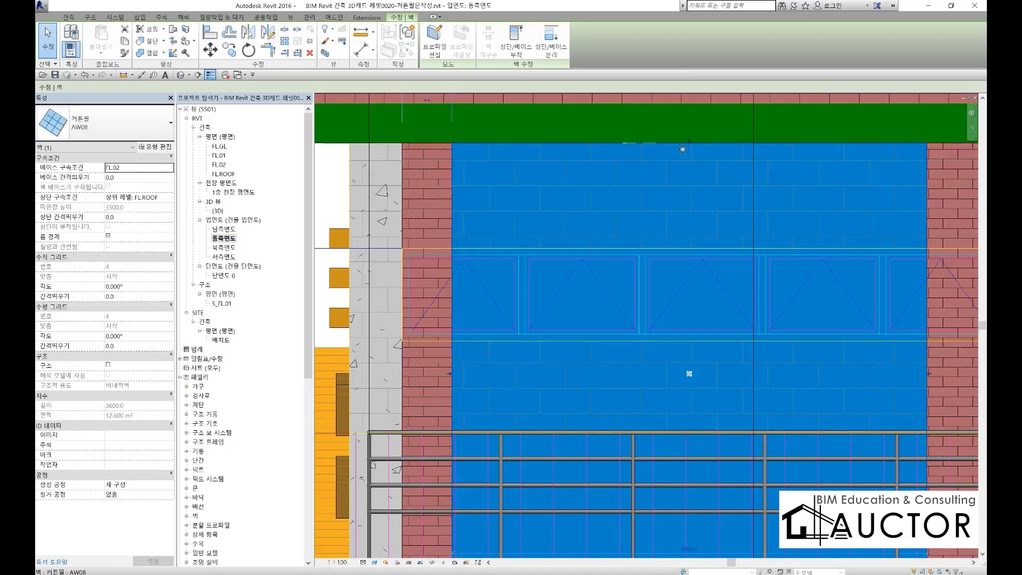
drag(689, 147, 682, 251)
middle_drag(658, 519, 643, 363)
drag(675, 452, 680, 183)
middle_drag(662, 194, 866, 297)
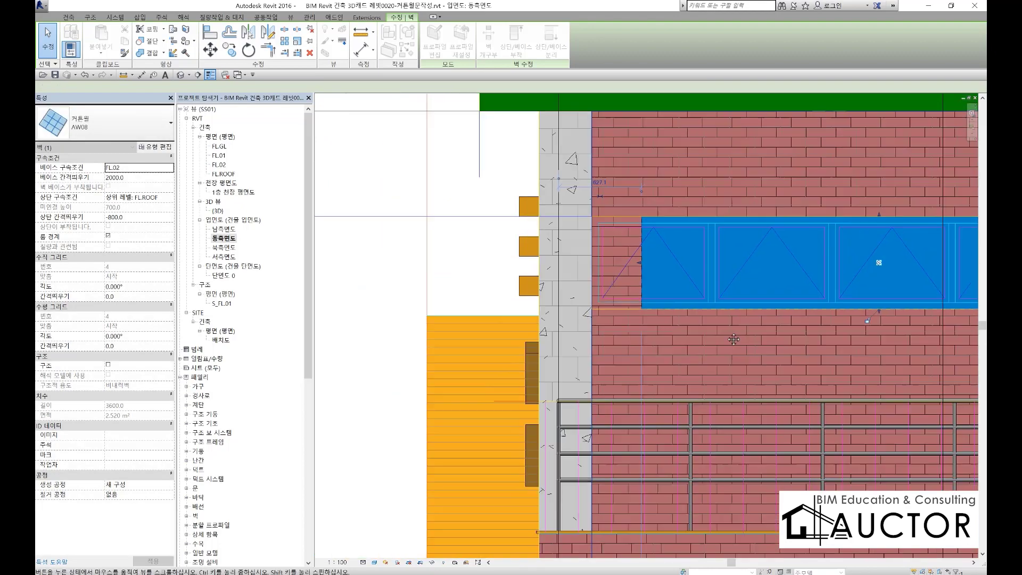
Stretch both ends of the AW08 curtain wall to the concrete columns for a length of 4550 mm
drag(641, 263, 594, 262)
middle_drag(913, 289, 460, 287)
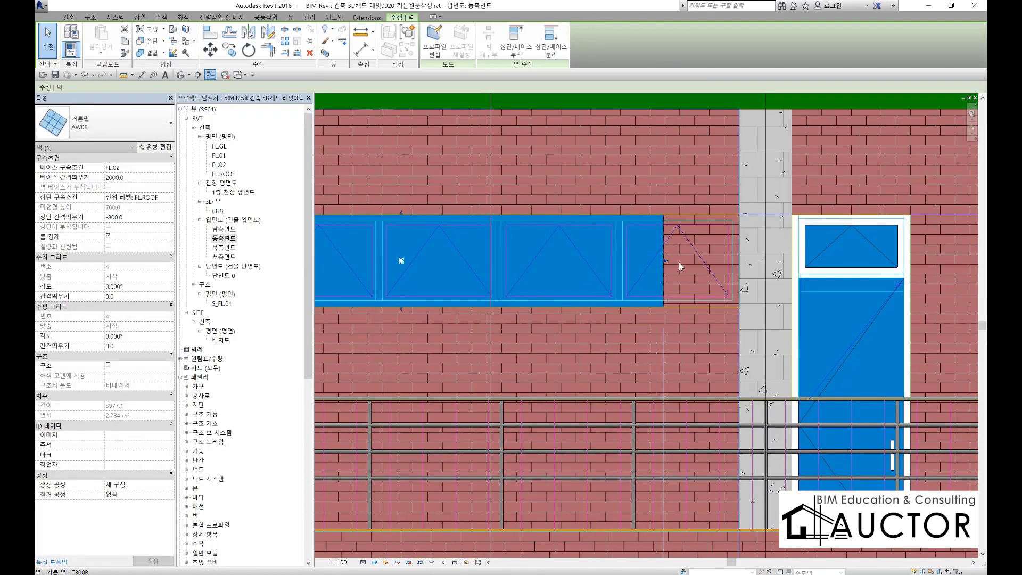
drag(666, 263, 739, 262)
scroll(696, 258, down, 3)
scroll(600, 290, up, 2)
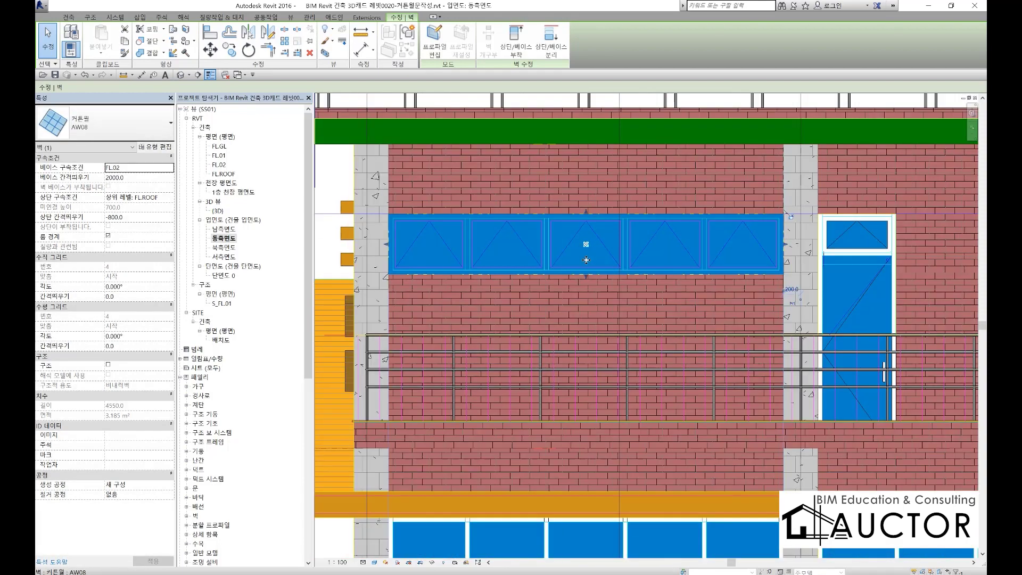
key(Escape)
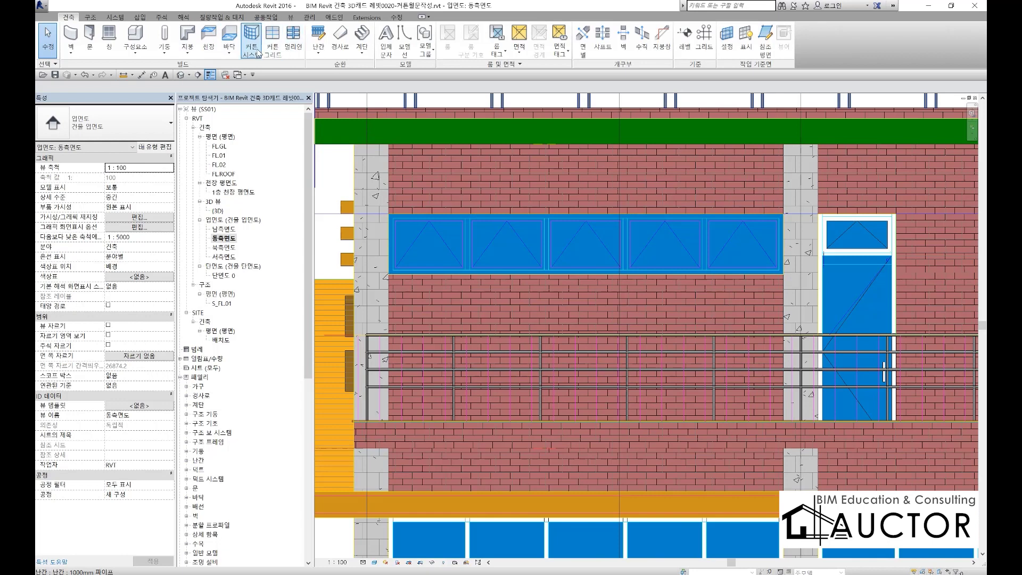
Add four vertical curtain grid lines to the AW08 strip window, dividing it into five panels
click(272, 40)
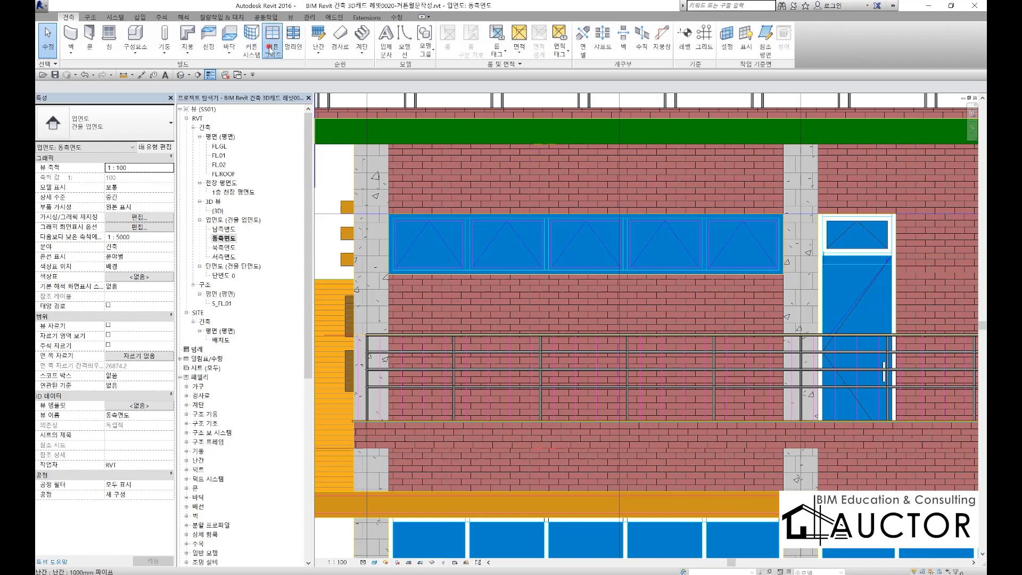
click(533, 233)
click(596, 235)
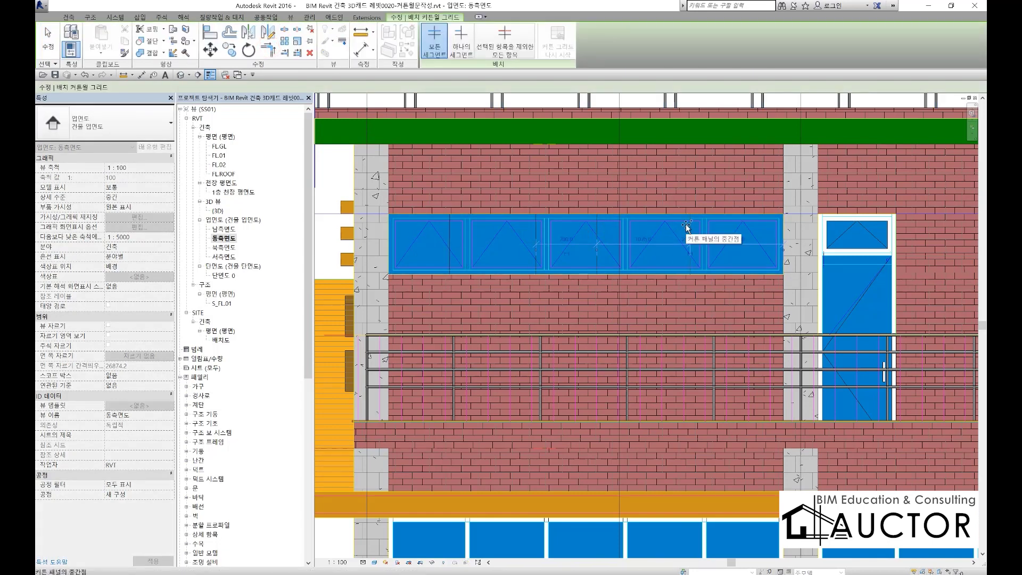
click(687, 228)
key(Escape)
key(Escape)
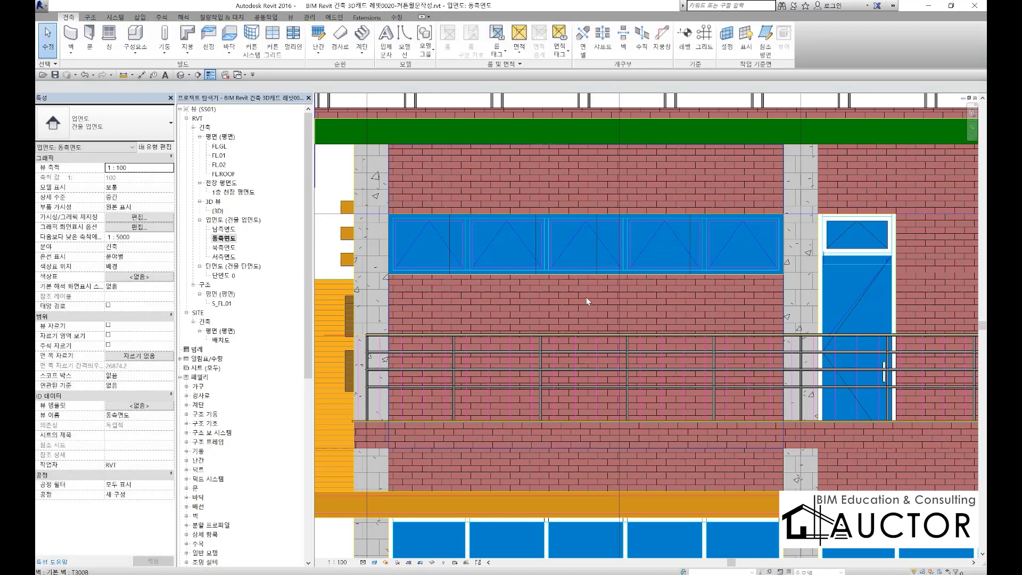
Place an aligned dimension string across the AW08 window's ends and four grid lines and make its segments equal with EQ
key(d)
key(i)
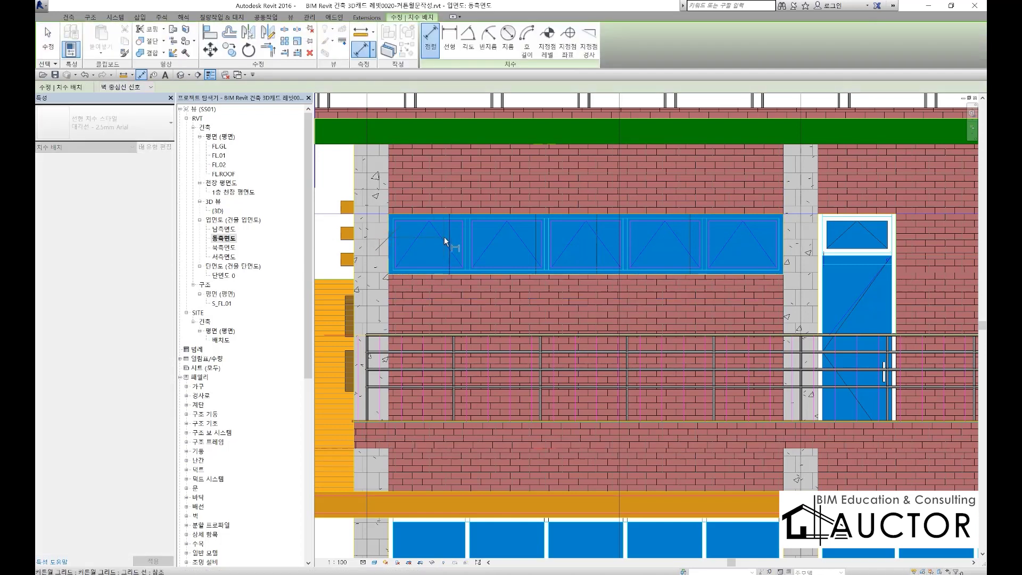
click(444, 236)
click(538, 238)
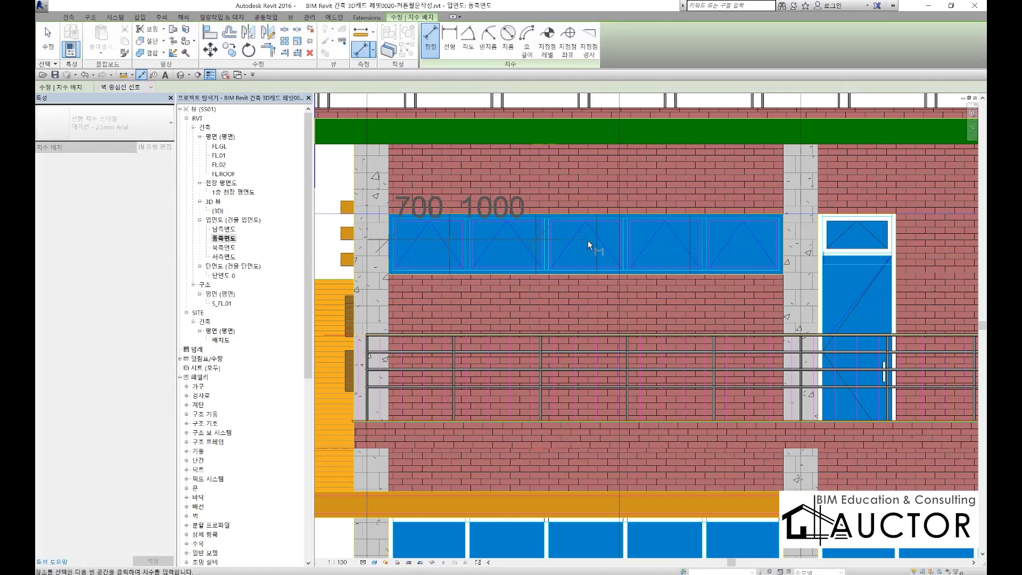
click(597, 243)
click(689, 244)
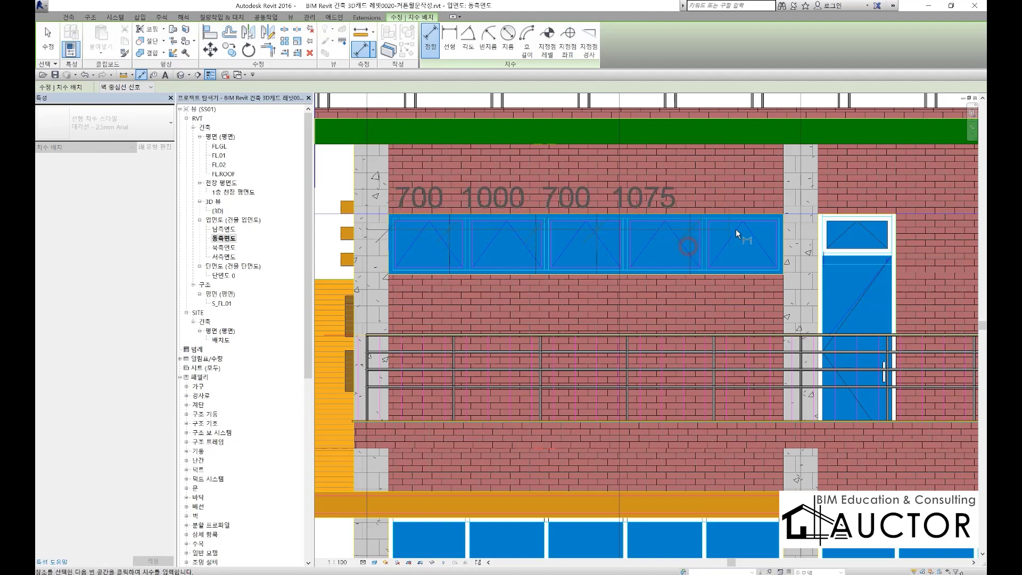
click(781, 240)
scroll(709, 236, down, 5)
middle_drag(681, 203, 676, 371)
click(648, 182)
click(648, 134)
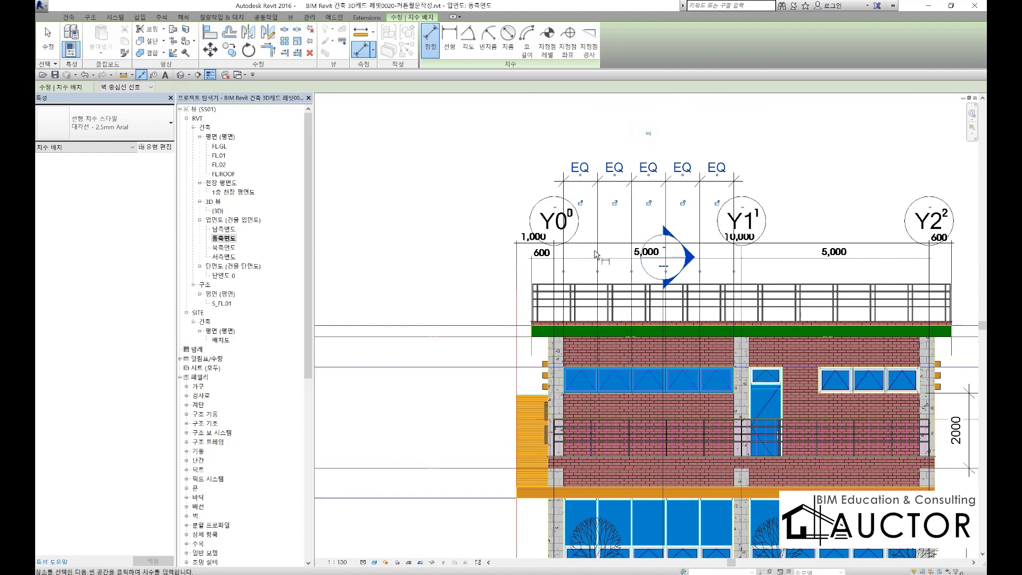
key(Escape)
key(Escape)
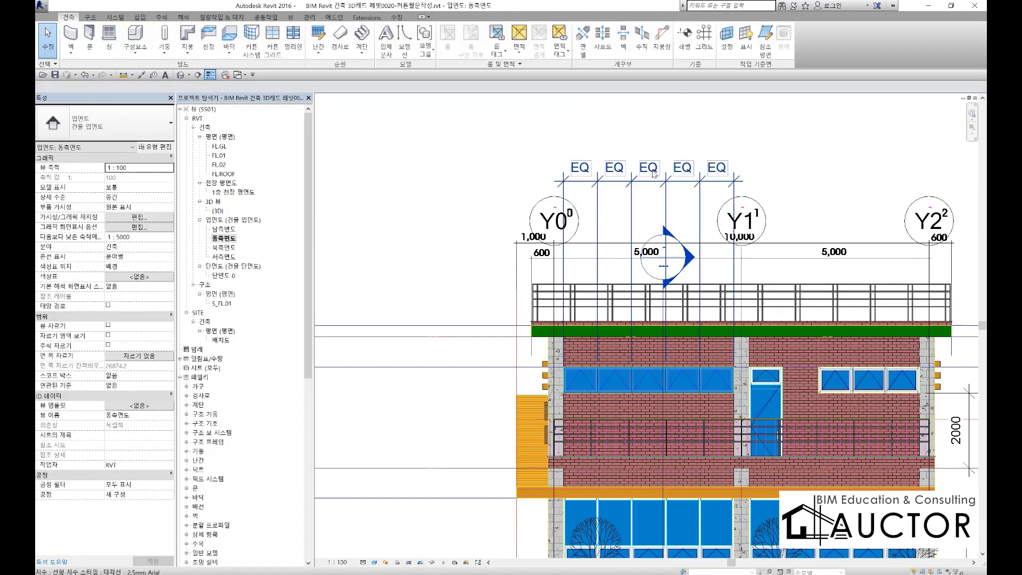
Delete the EQ dimension string above the building while keeping its equal-spacing constraint
click(654, 174)
key(Delete)
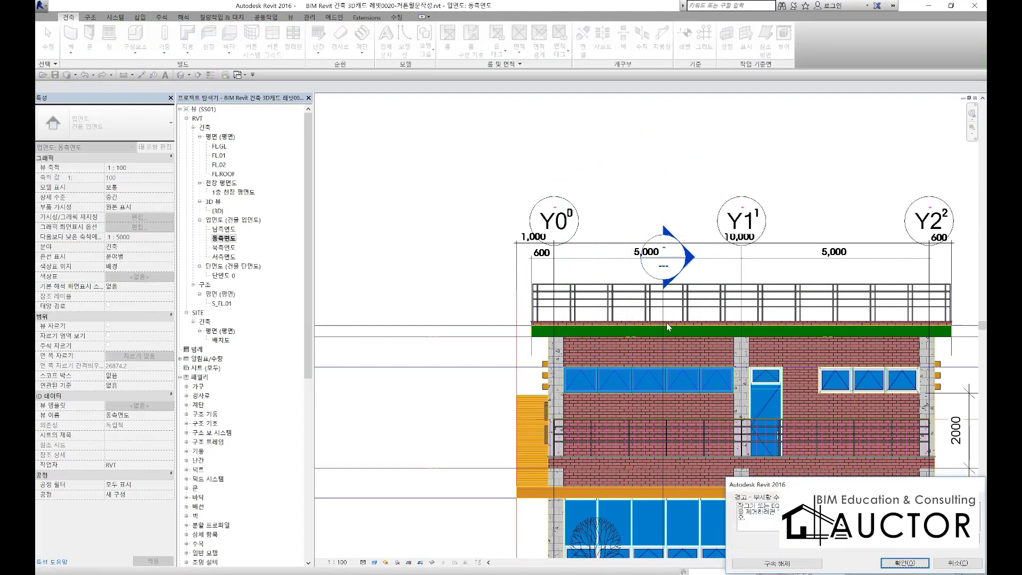
click(904, 563)
scroll(653, 443, up, 4)
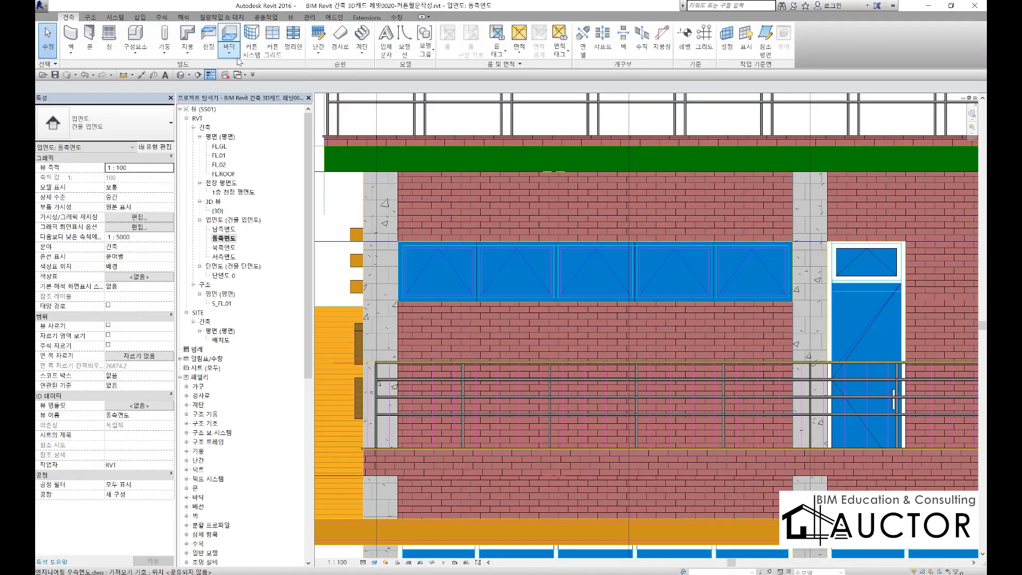
Place 50 x 120mm rectangular mullions on all grid lines of the AW08 strip window
click(296, 47)
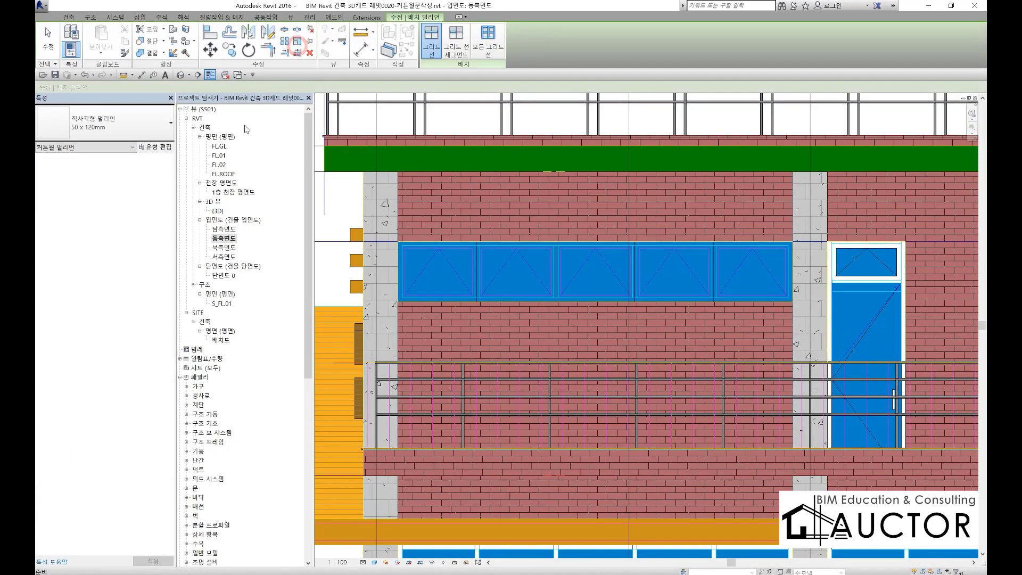
click(491, 51)
click(547, 267)
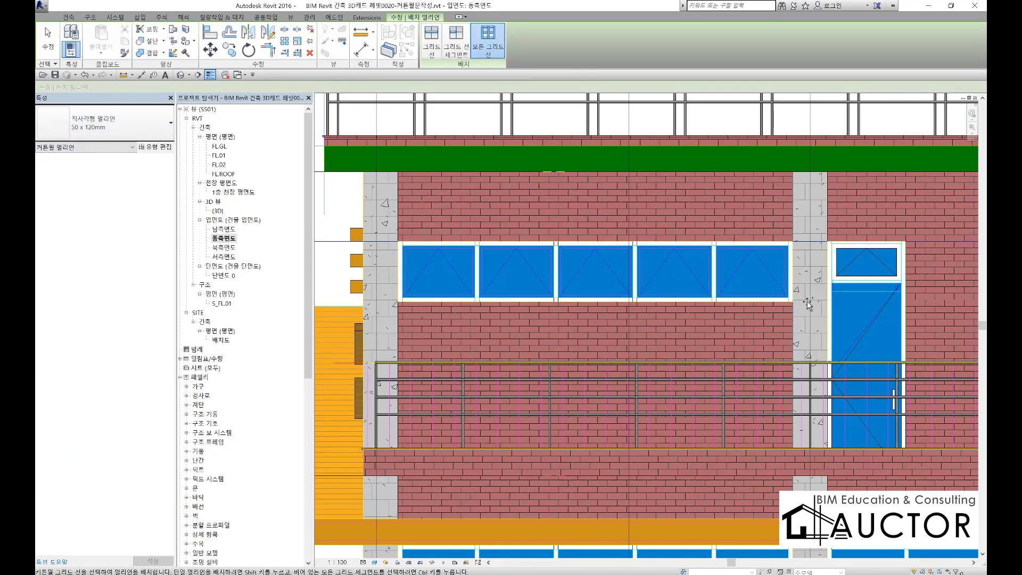
key(Escape)
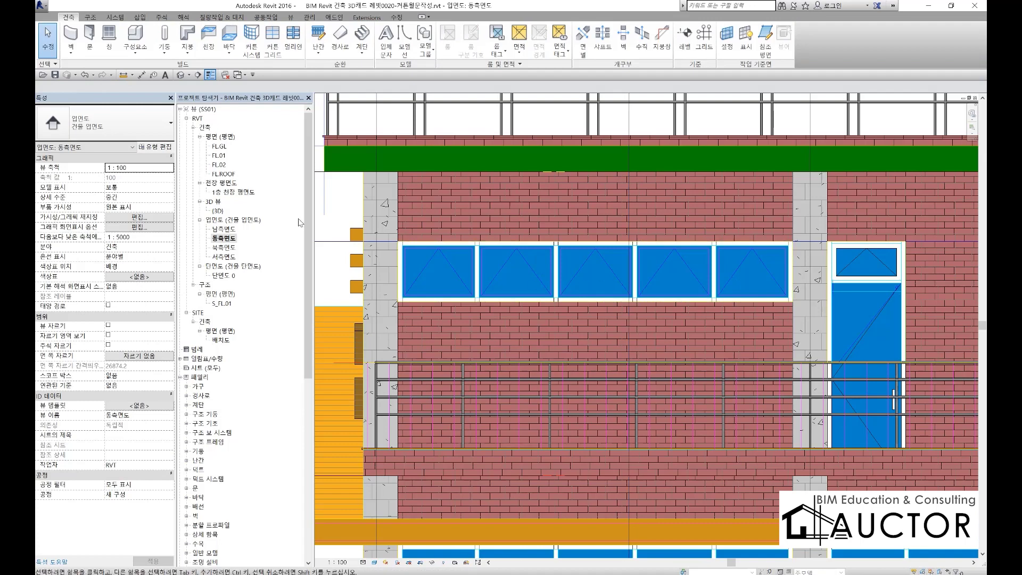
In the FL.02 plan, move the AW08 curtain wall into the brick wall, onto the window position in the underlying drawing
double_click(218, 165)
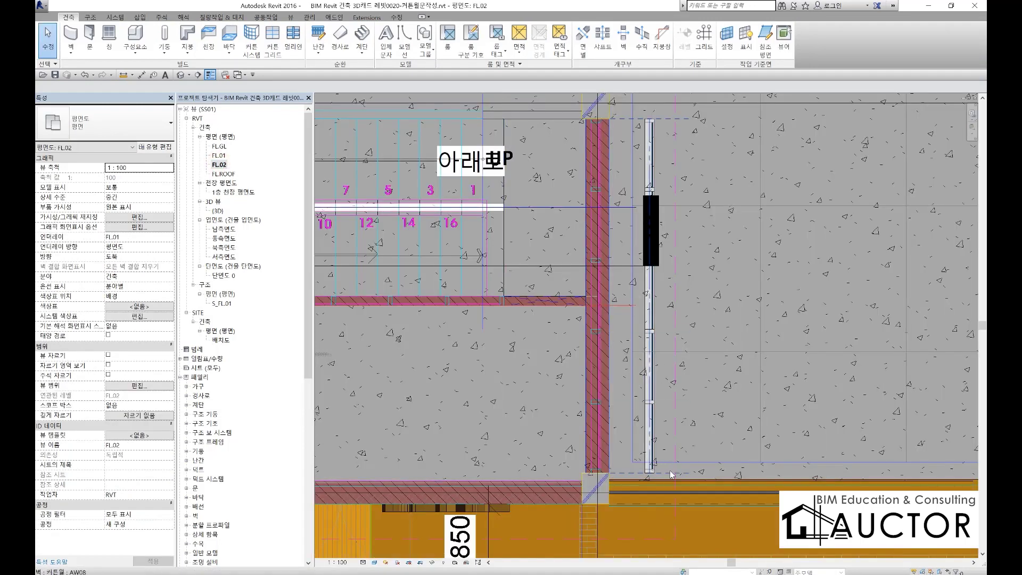
click(650, 472)
scroll(648, 486, up, 4)
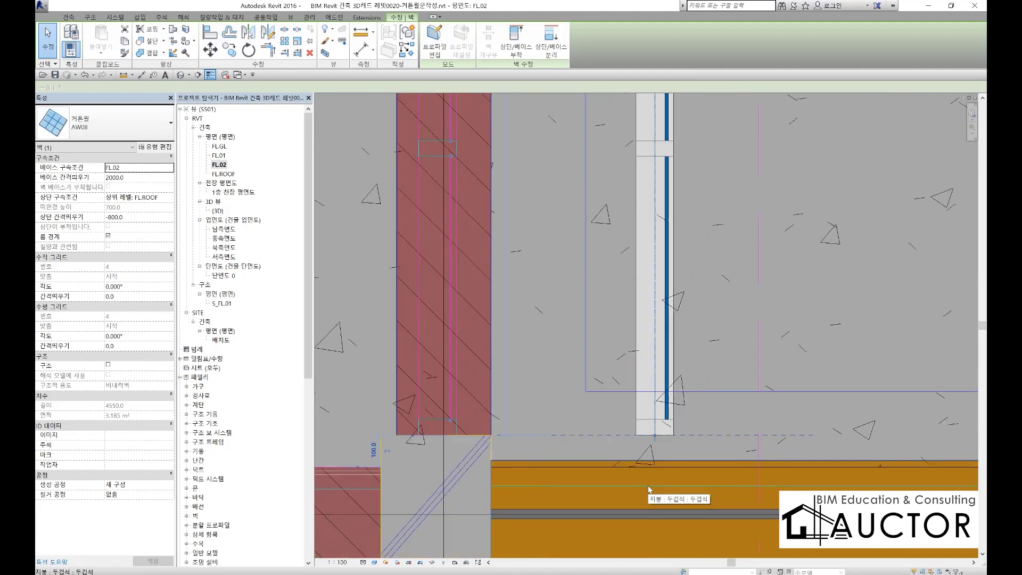
key(m)
key(v)
click(635, 435)
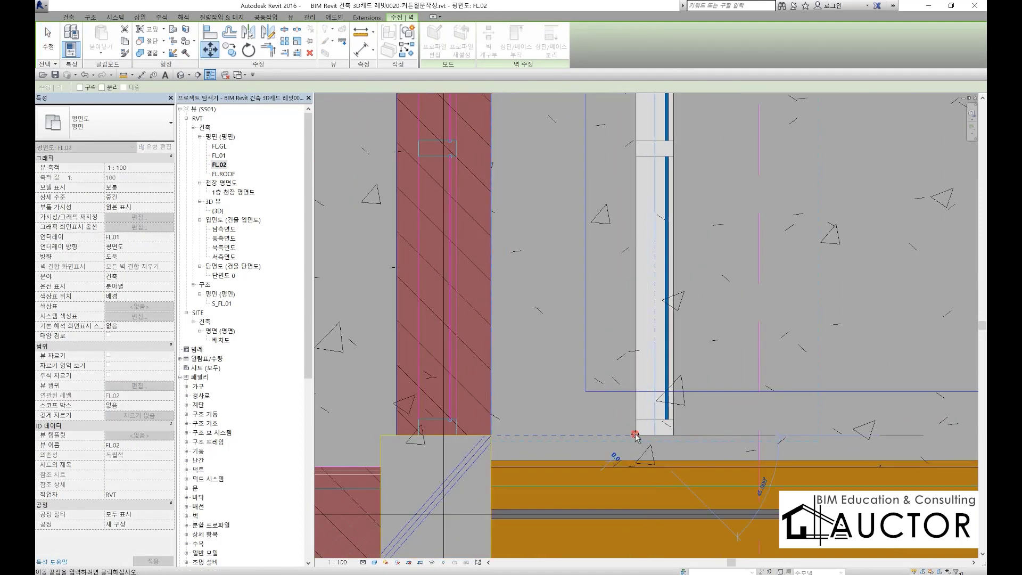
click(420, 439)
key(Escape)
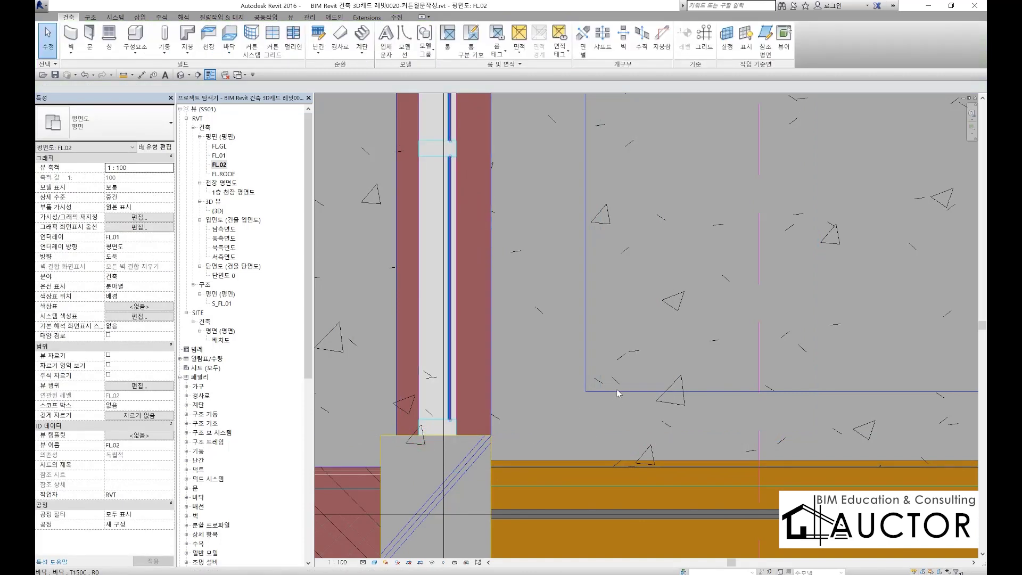
Switch to the 3D view and frame the AW08 strip window beside the terrace door
key(ctrl+Tab)
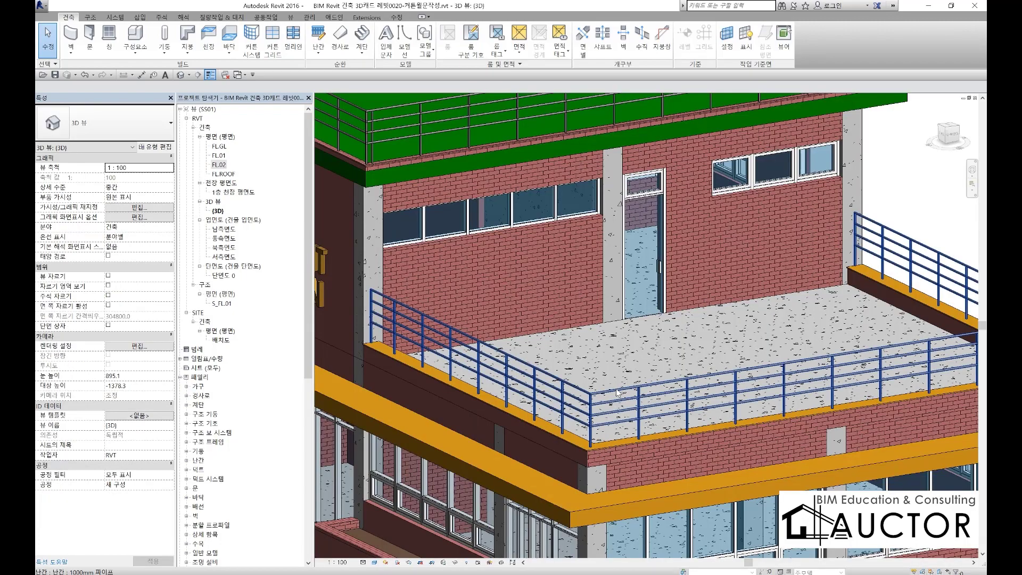
scroll(456, 195, up, 2)
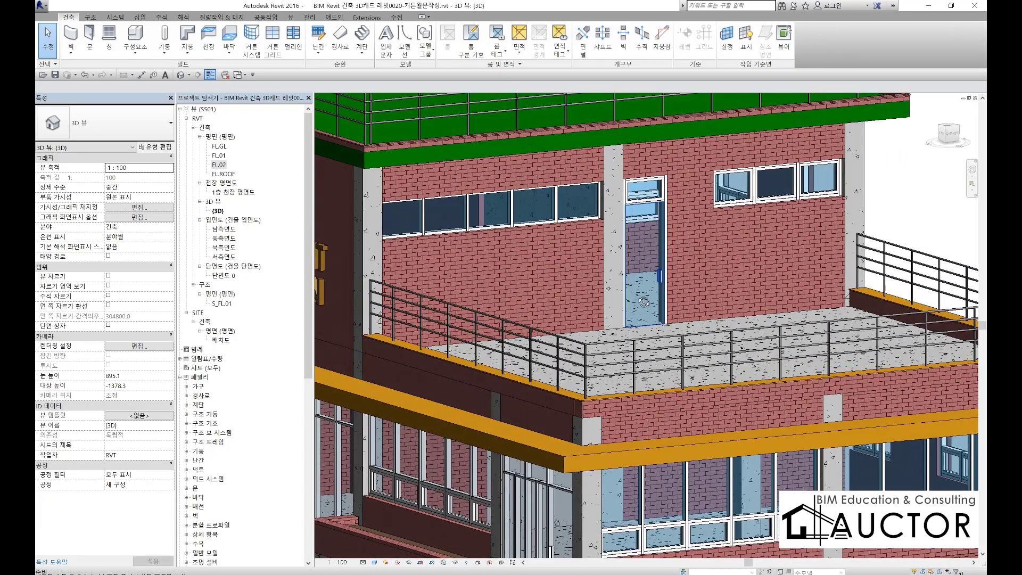
scroll(456, 196, up, 2)
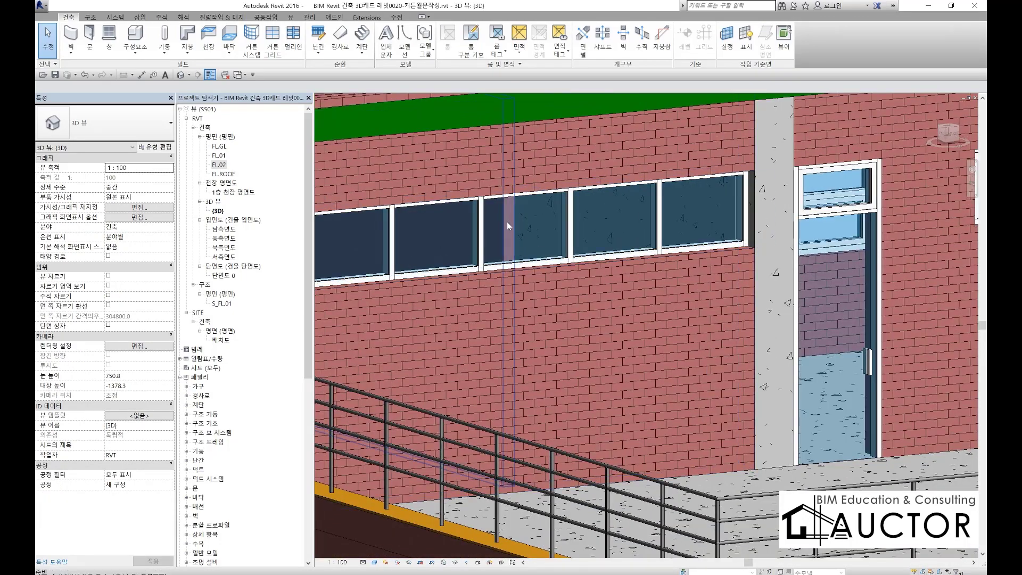
key(m)
key(a)
click(832, 181)
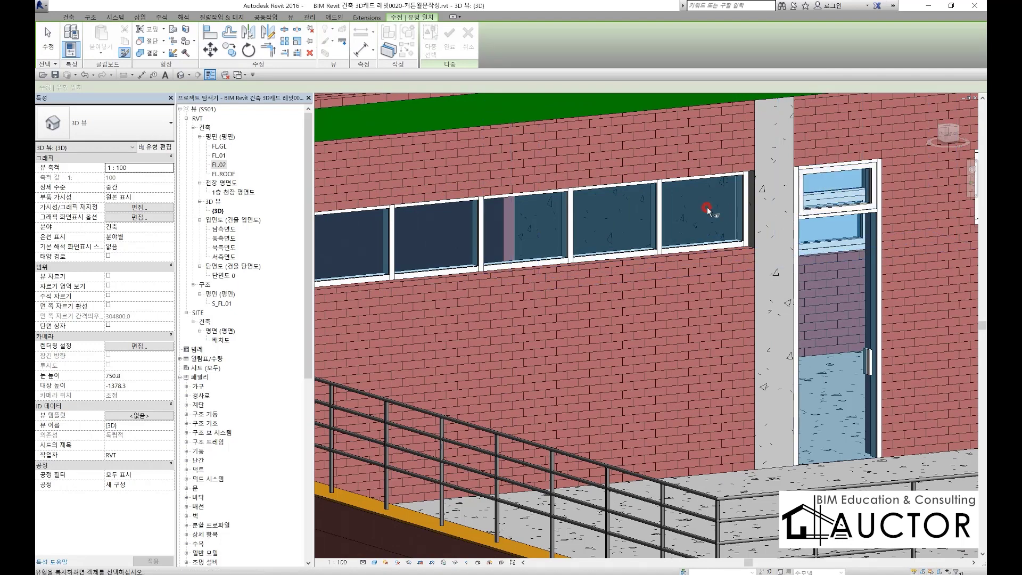
key(Escape)
key(Escape)
middle_drag(627, 254, 784, 265)
key(Tab)
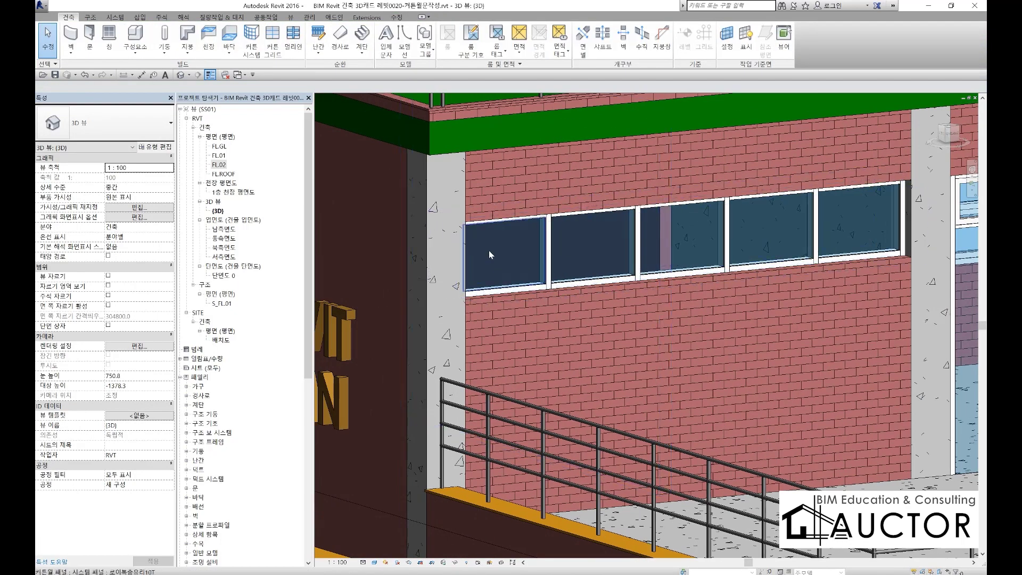
click(490, 254)
right_click(489, 251)
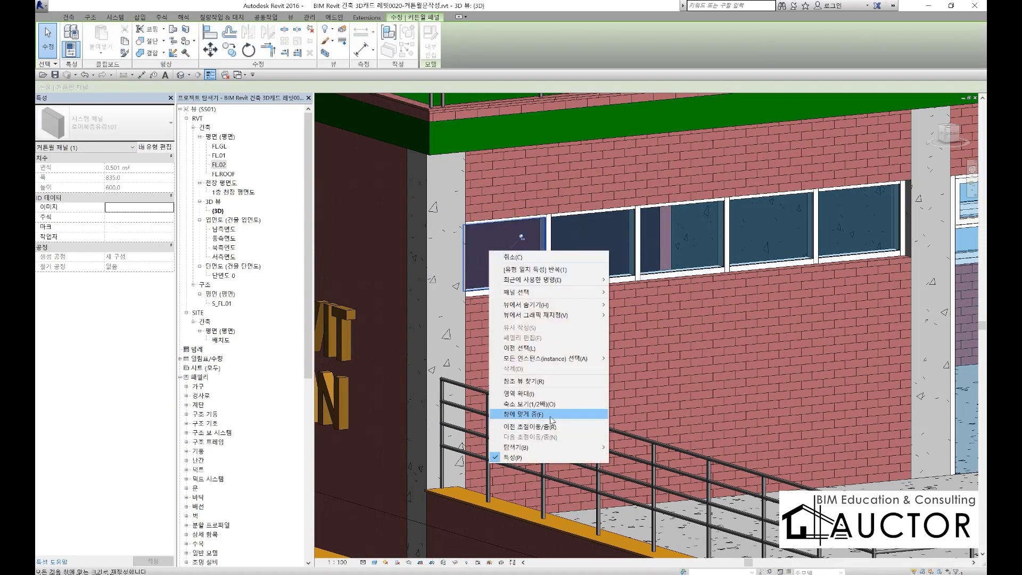
mouse_move(554, 358)
click(650, 359)
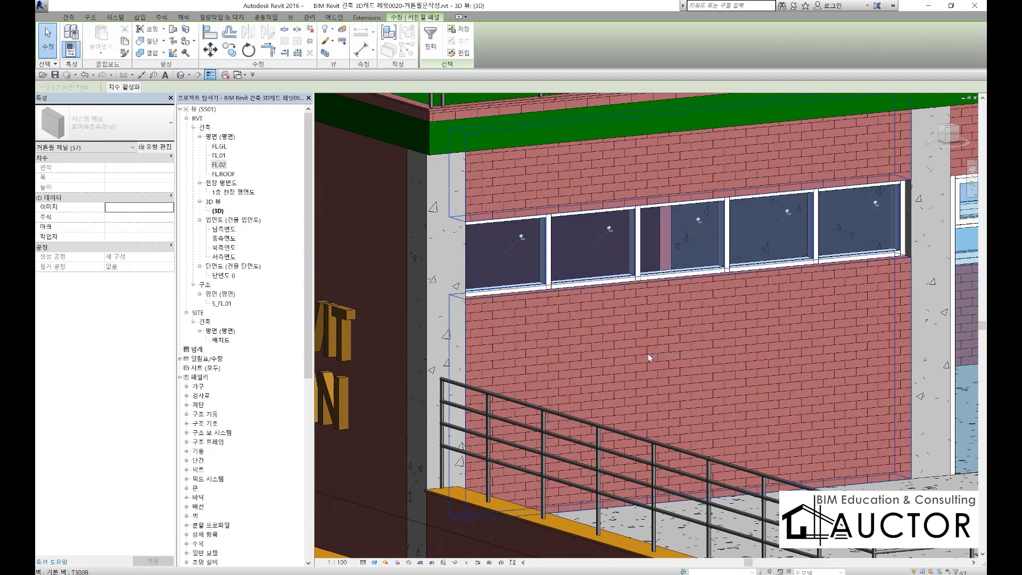
middle_drag(755, 290, 596, 329)
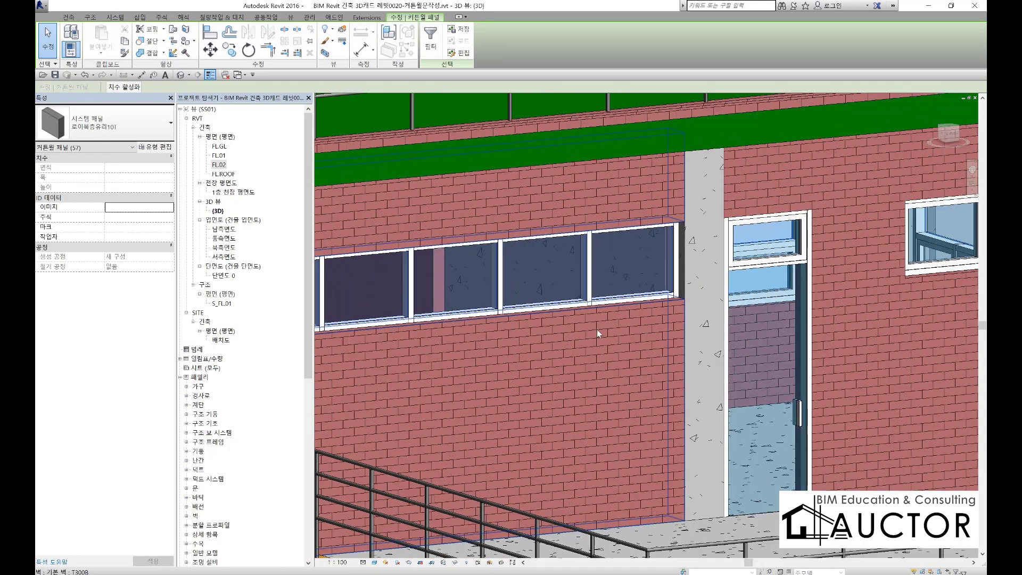
key(Escape)
Match the five AW08 panels to the 커튼월_프로젝트창 type of the window above the terrace door
key(m)
key(a)
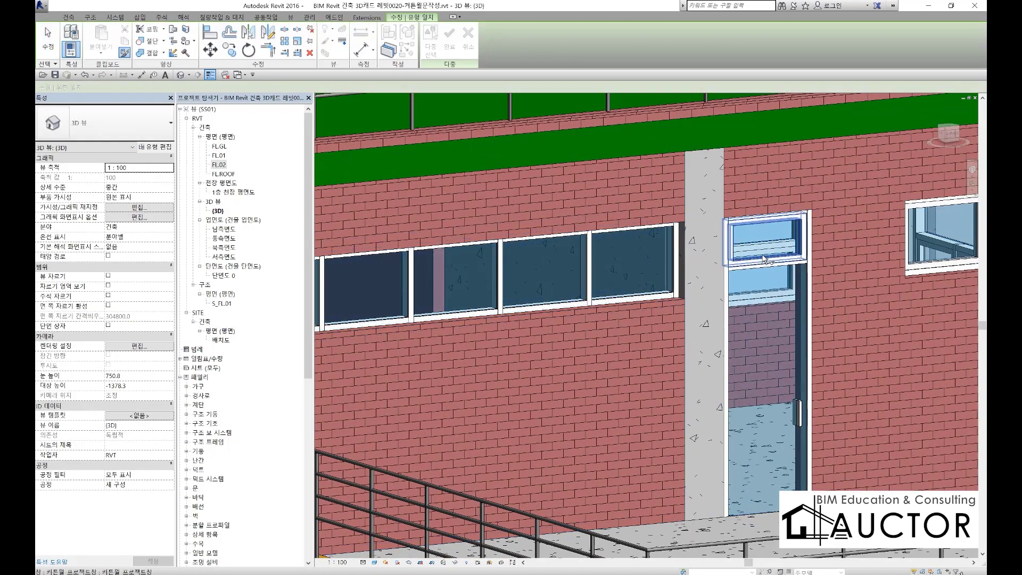
click(767, 242)
click(639, 273)
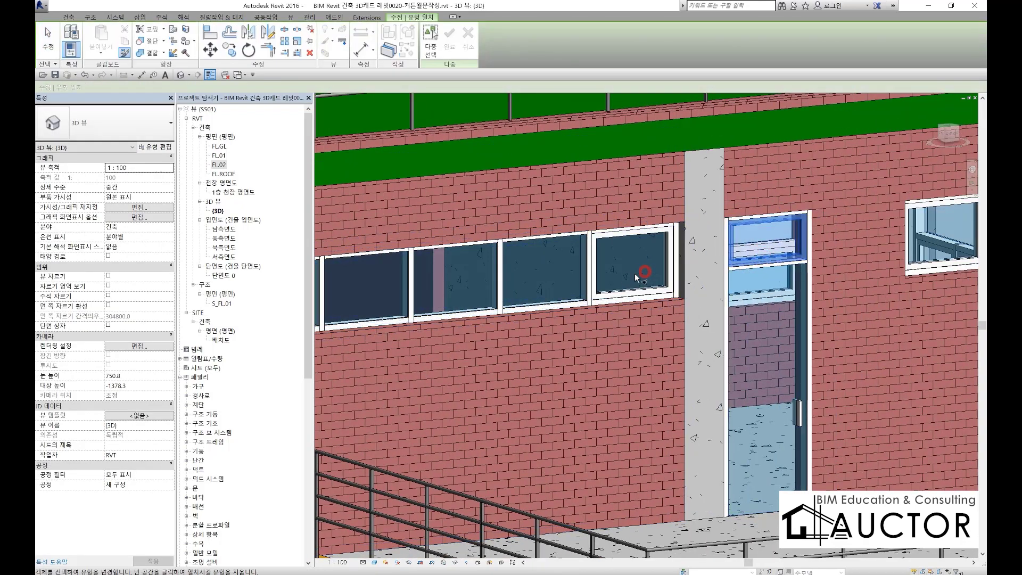
click(452, 297)
middle_drag(452, 297, 680, 318)
click(612, 292)
click(529, 294)
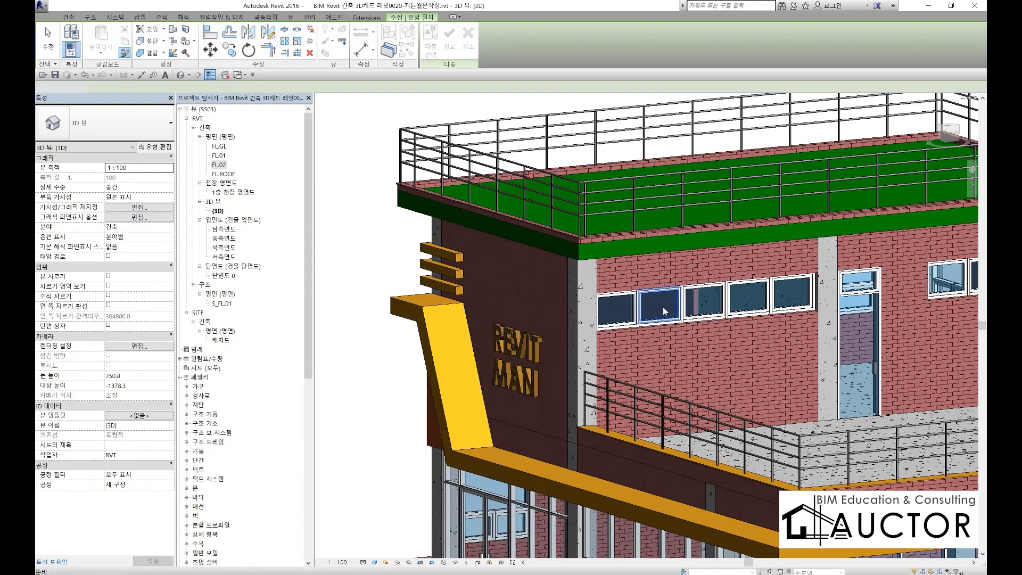
key(Escape)
Examine the building's curtain wall windows from several angles in the 3D view
scroll(663, 307, down, 5)
shift+middle_drag(663, 319, 708, 244)
scroll(887, 329, up, 5)
scroll(873, 329, down, 3)
scroll(708, 244, up, 4)
scroll(708, 244, down, 4)
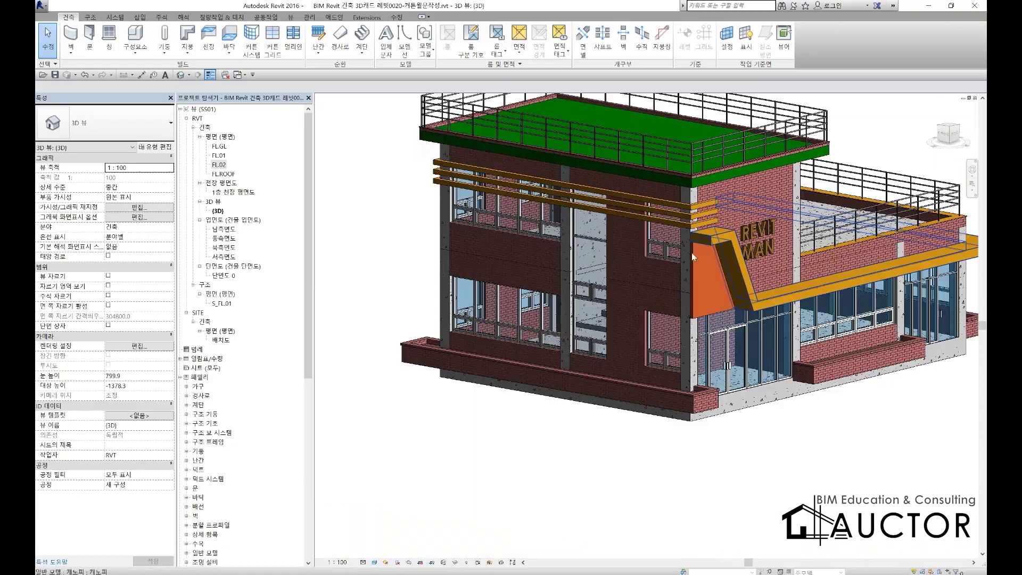
In the FL.01 plan, dimension the door opening width between the stair wall's end and the adjacent column
double_click(224, 155)
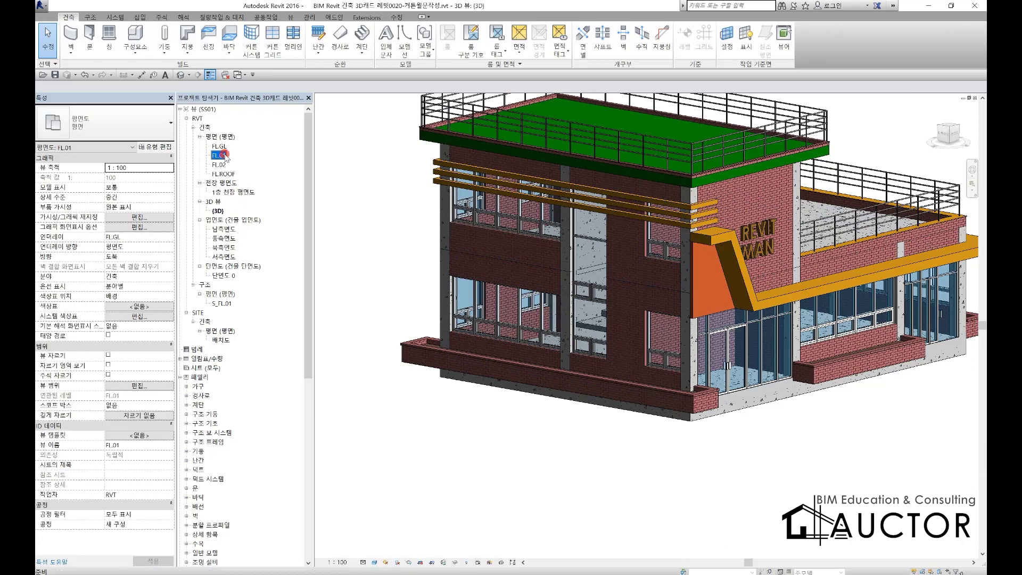
scroll(573, 257, down, 3)
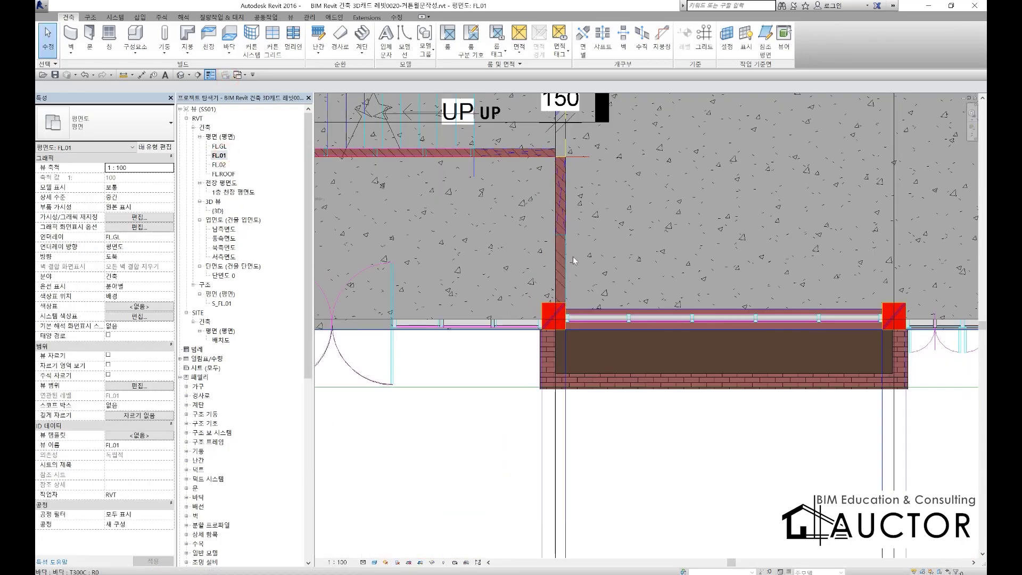
scroll(580, 287, up, 4)
scroll(589, 320, down, 2)
scroll(589, 321, down, 2)
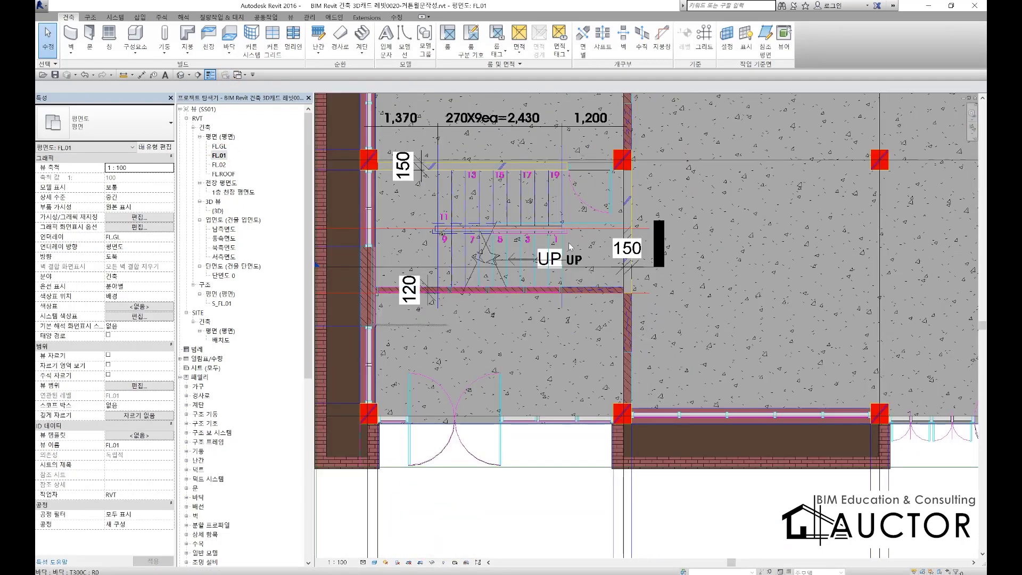
middle_drag(581, 223, 589, 254)
scroll(589, 254, up, 4)
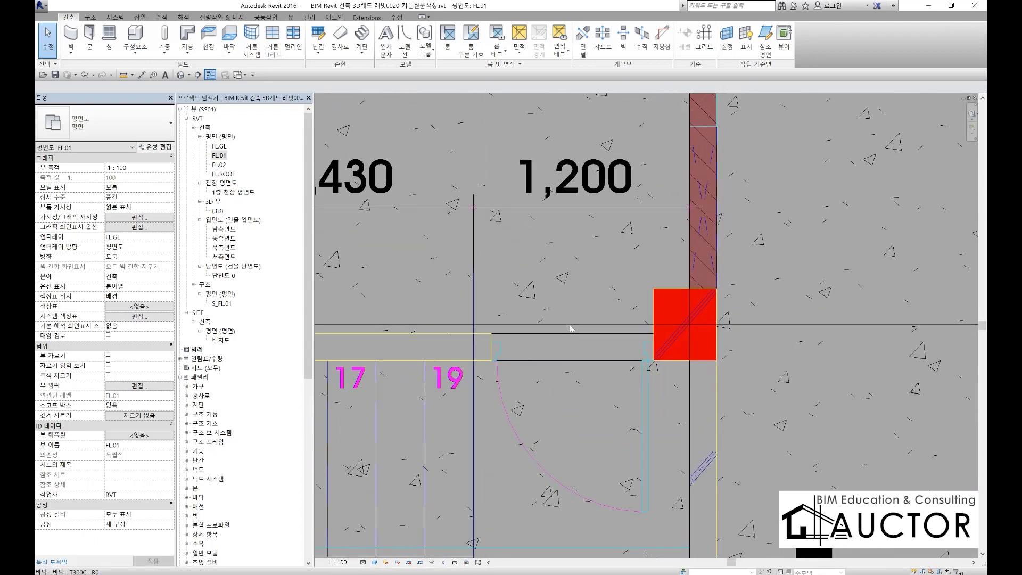
key(d)
key(i)
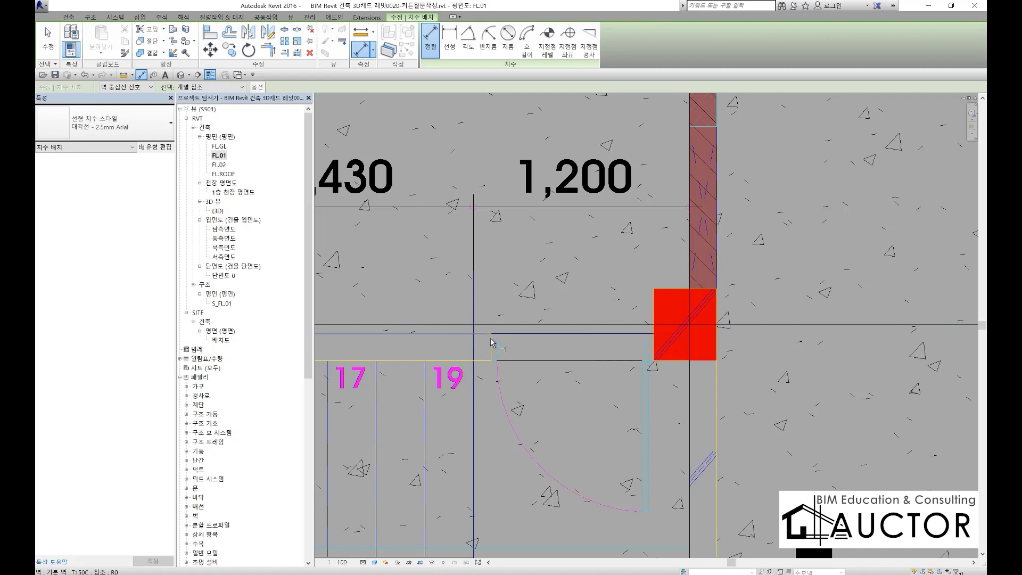
click(491, 337)
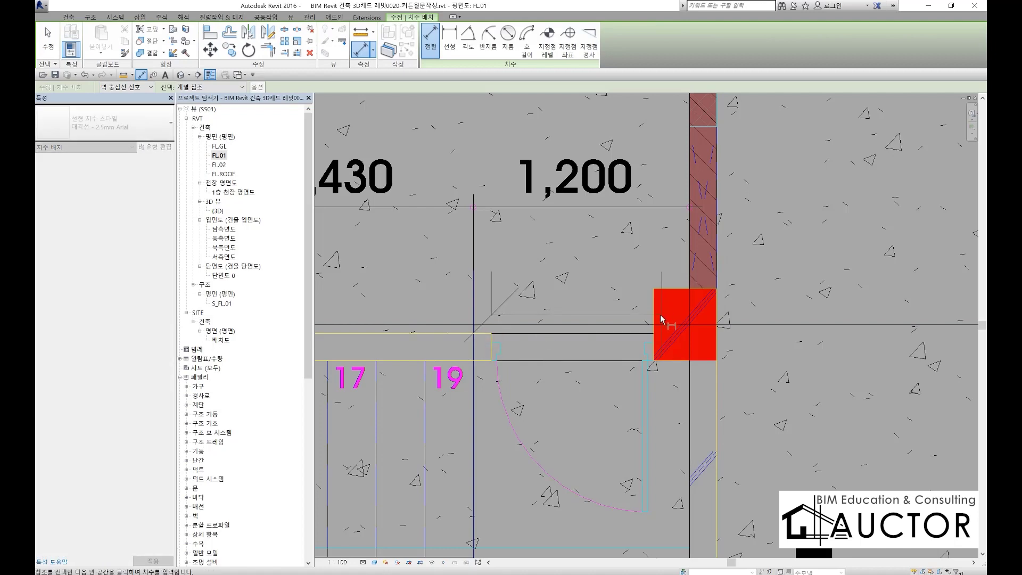
click(655, 319)
click(612, 317)
scroll(605, 316, down, 3)
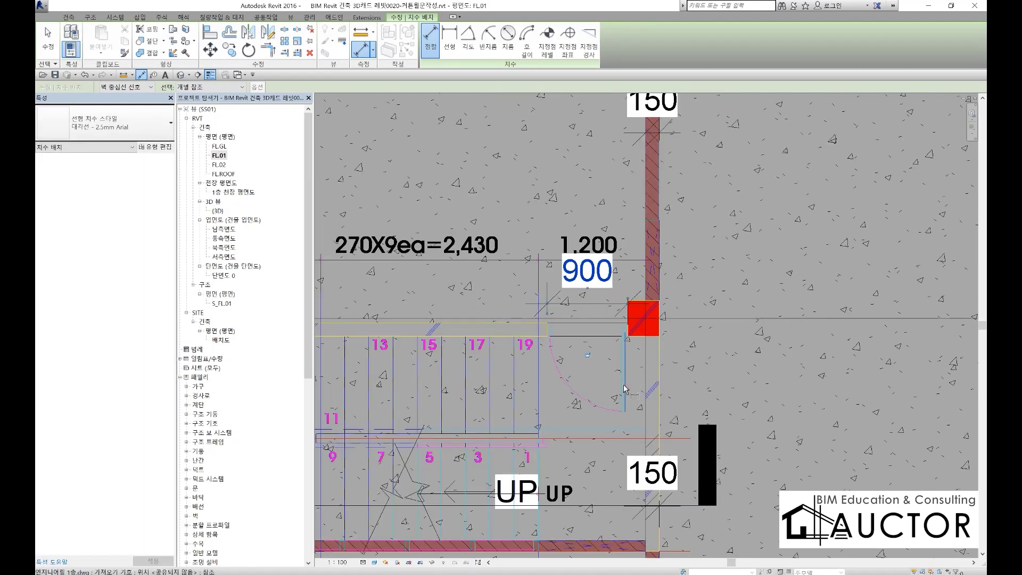
key(Escape)
key(Escape)
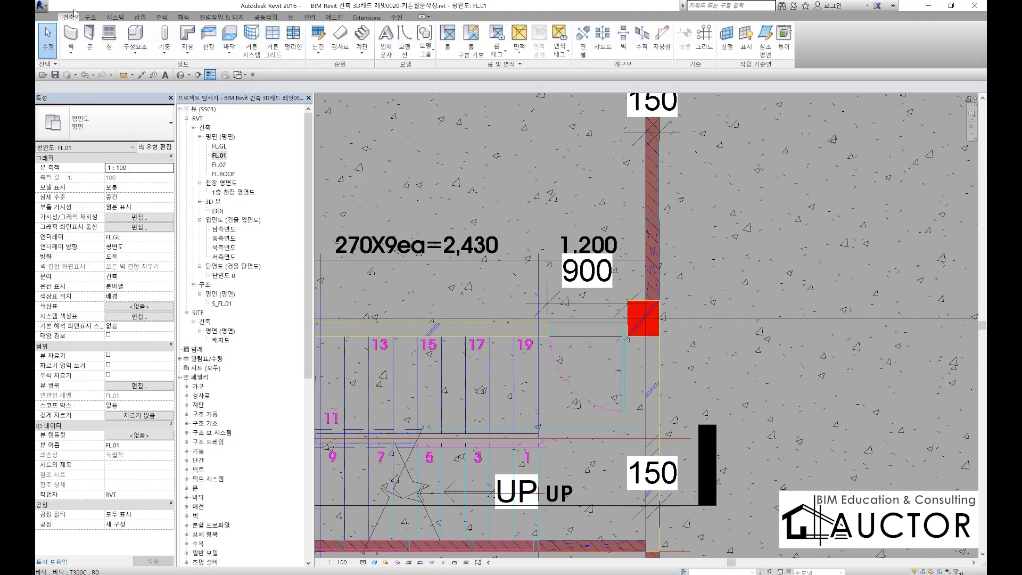
Start placing a door and choose the 단일_주거용 750x2000mm type
click(89, 36)
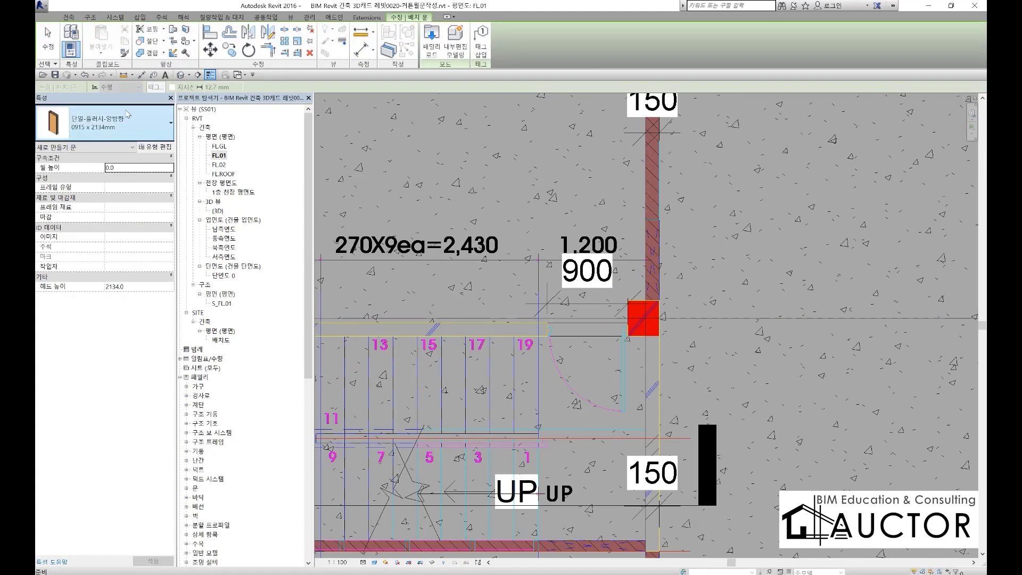
click(119, 124)
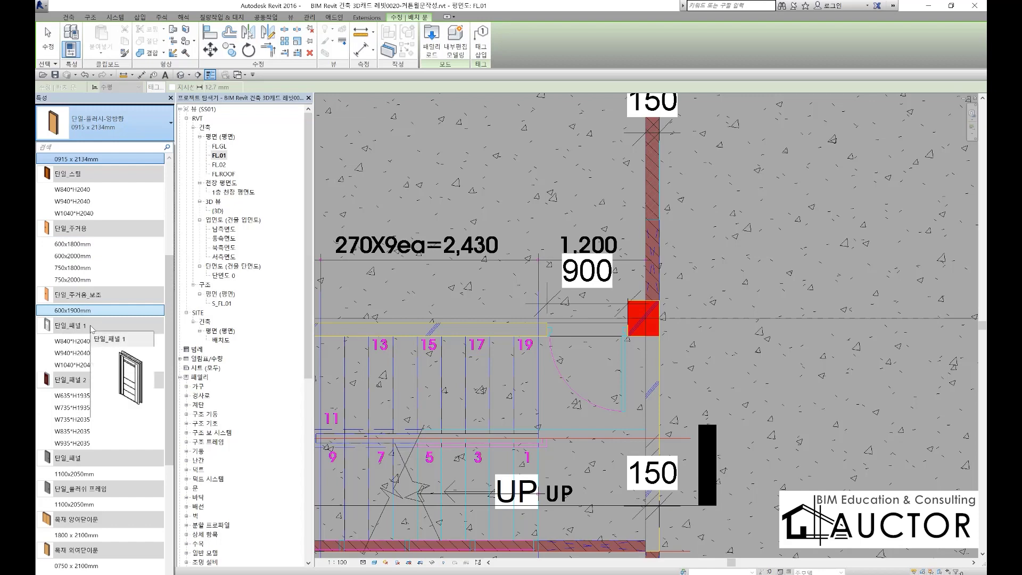
scroll(91, 329, up, 5)
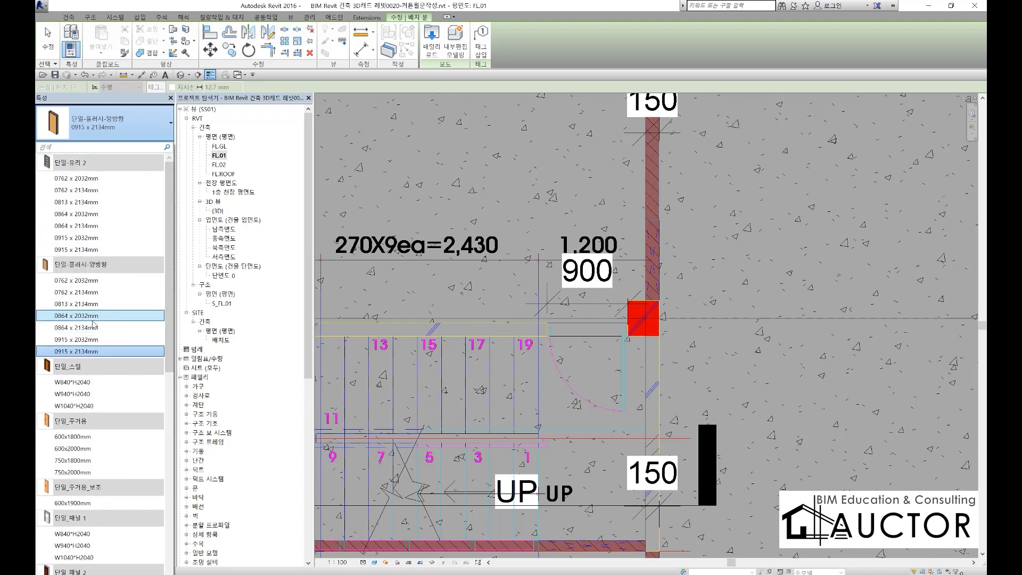
scroll(96, 317, down, 5)
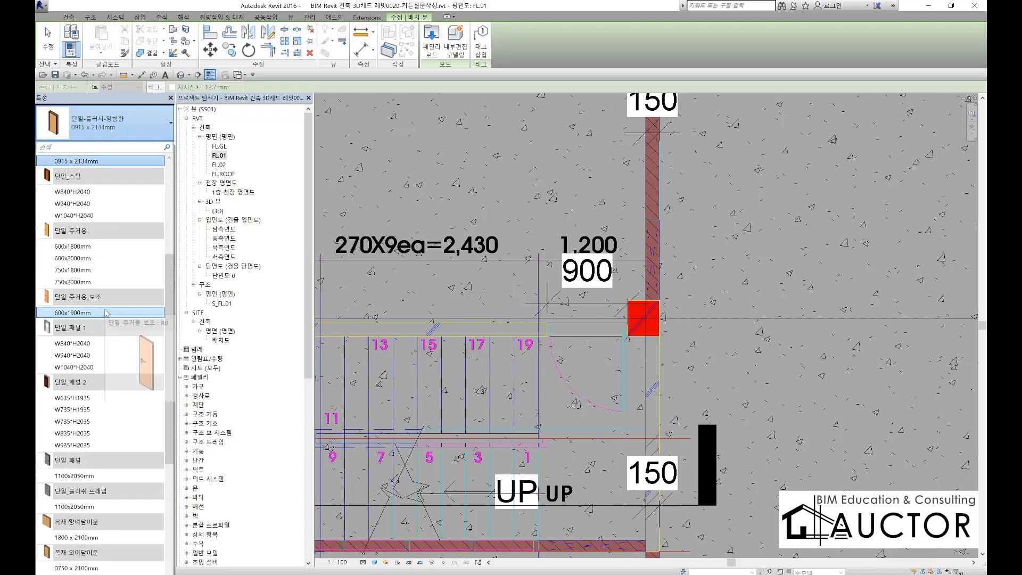
scroll(107, 312, down, 5)
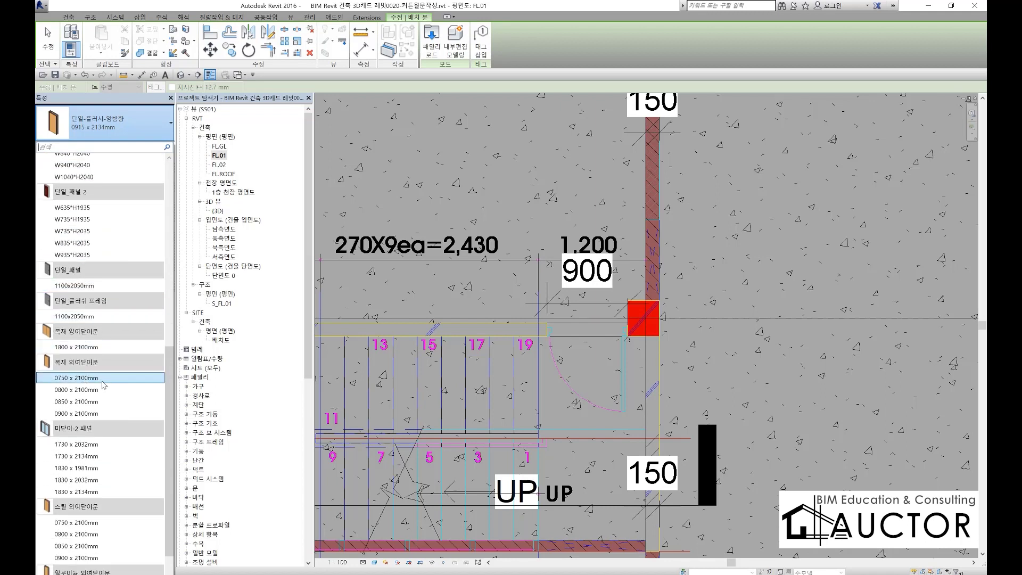
scroll(102, 383, up, 10)
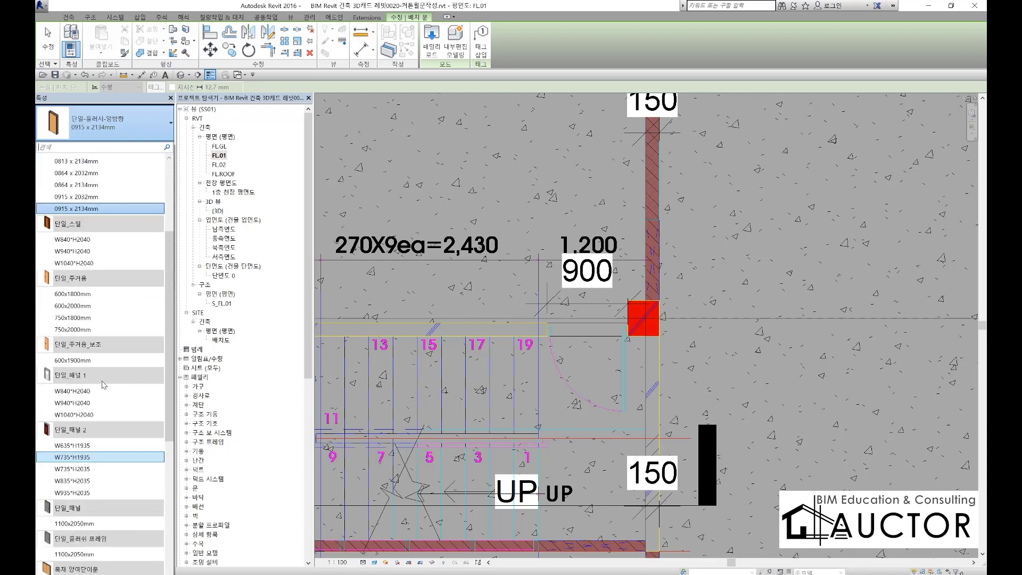
scroll(103, 385, up, 6)
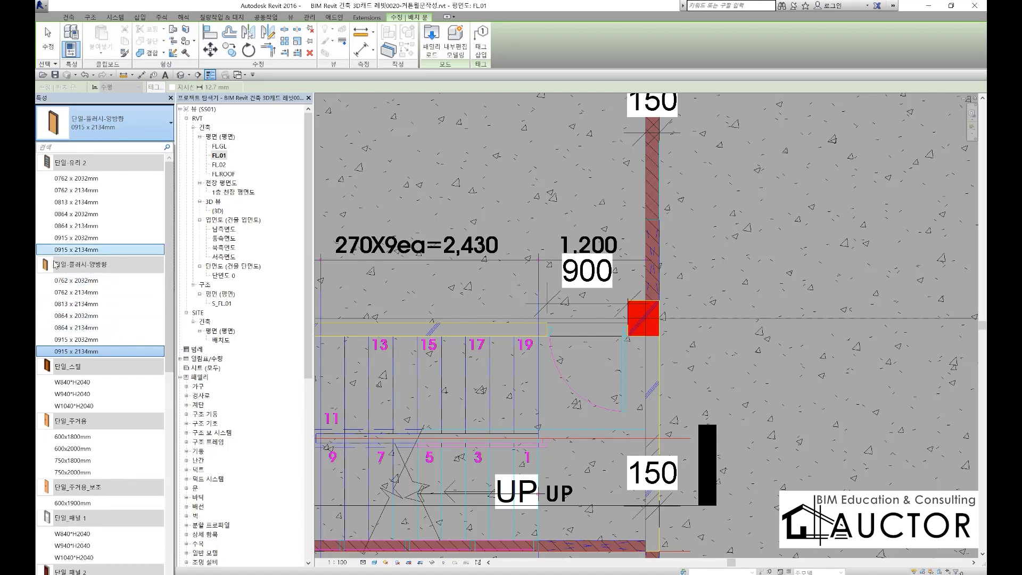
scroll(105, 355, down, 5)
scroll(103, 353, down, 1)
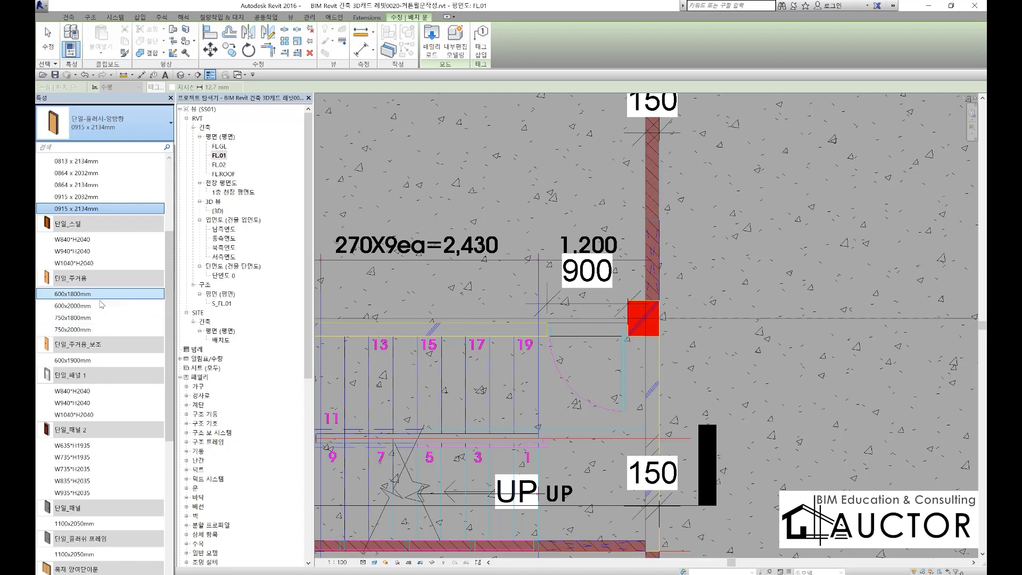
click(92, 330)
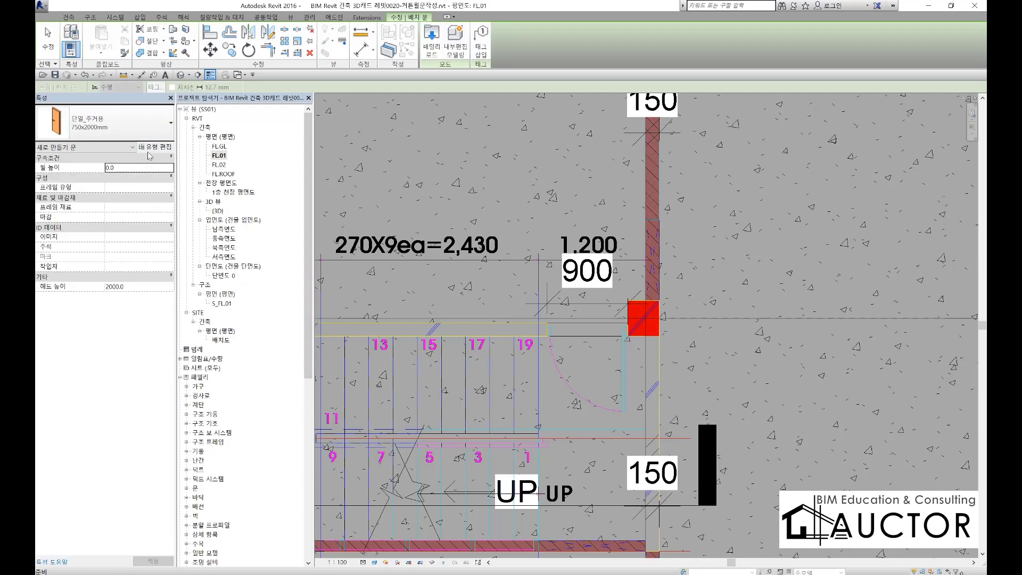
Duplicate the selected door type under the name 9X21
click(152, 147)
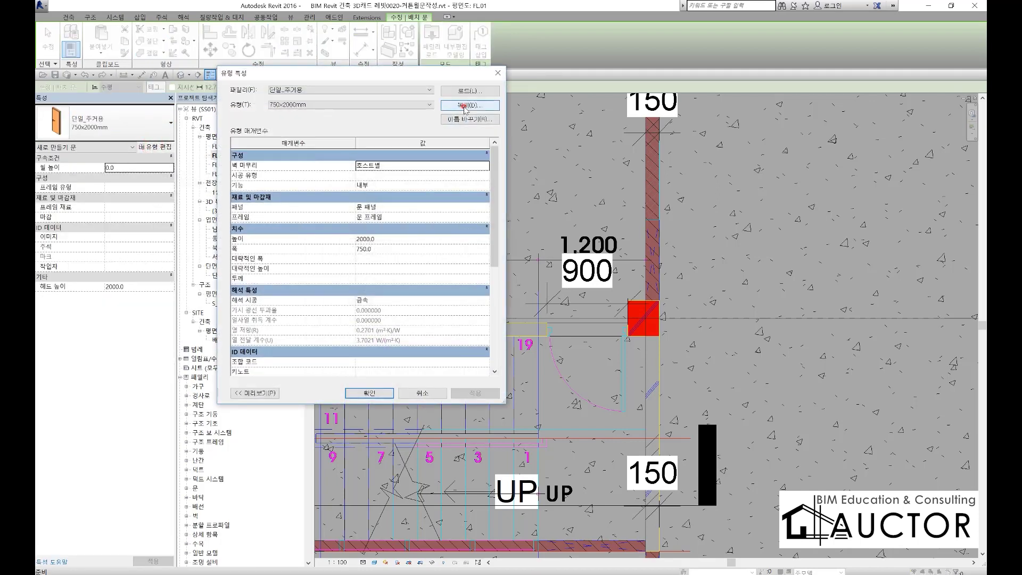
click(465, 107)
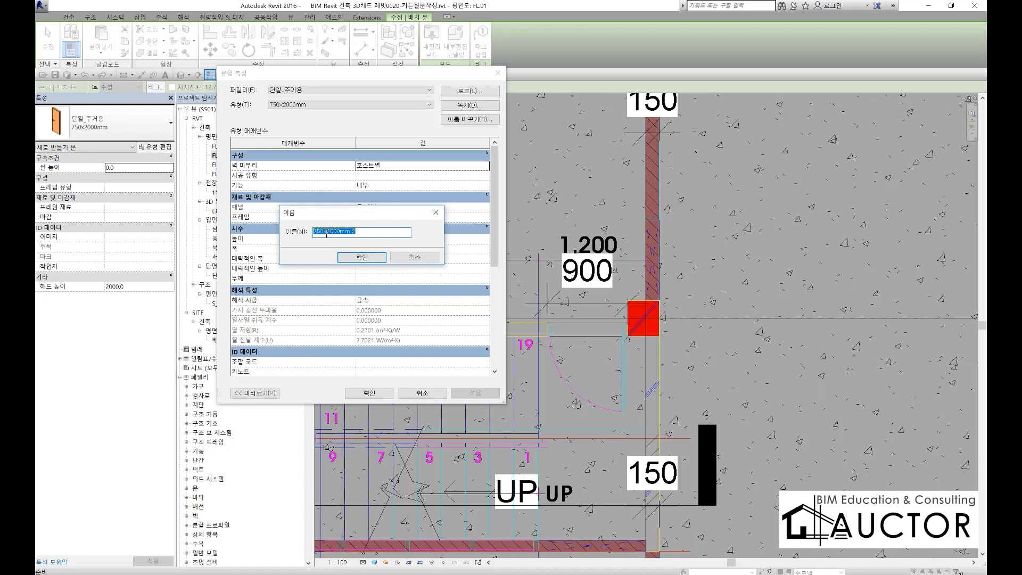
text(외)
click(347, 257)
Set the 9X21 door type's height to 2100 and its width to 900
click(395, 241)
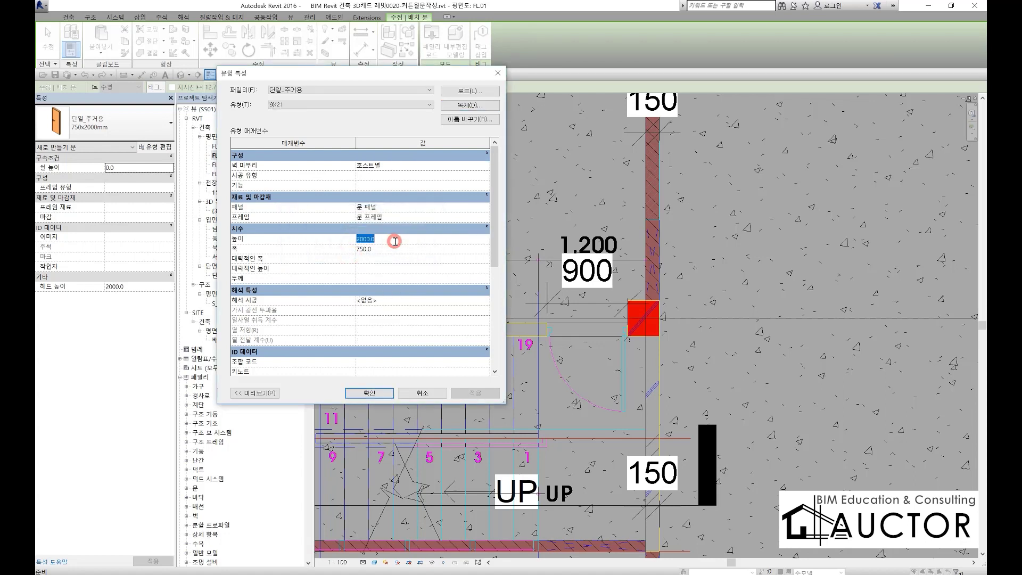
click(389, 249)
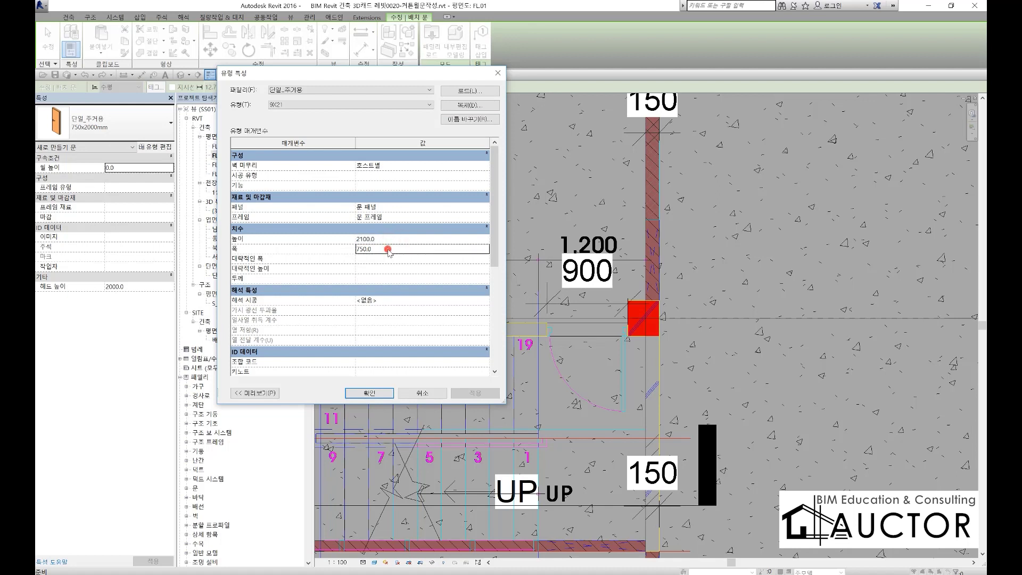
text(900)
key(Return)
click(368, 393)
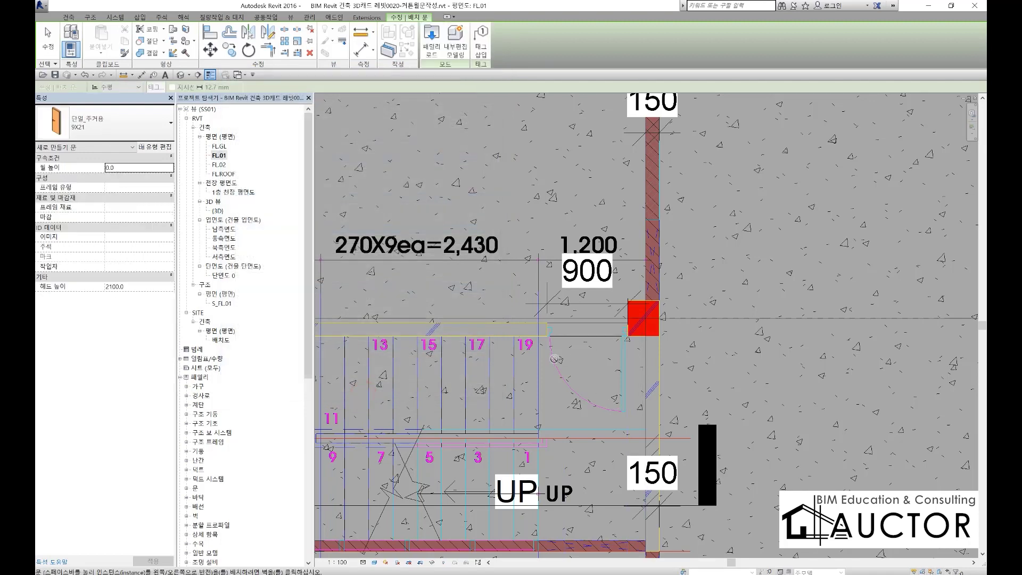
Place the 9X21 door in the wall between stair 19 and the red column, swinging toward the stair landing
scroll(573, 336, up, 3)
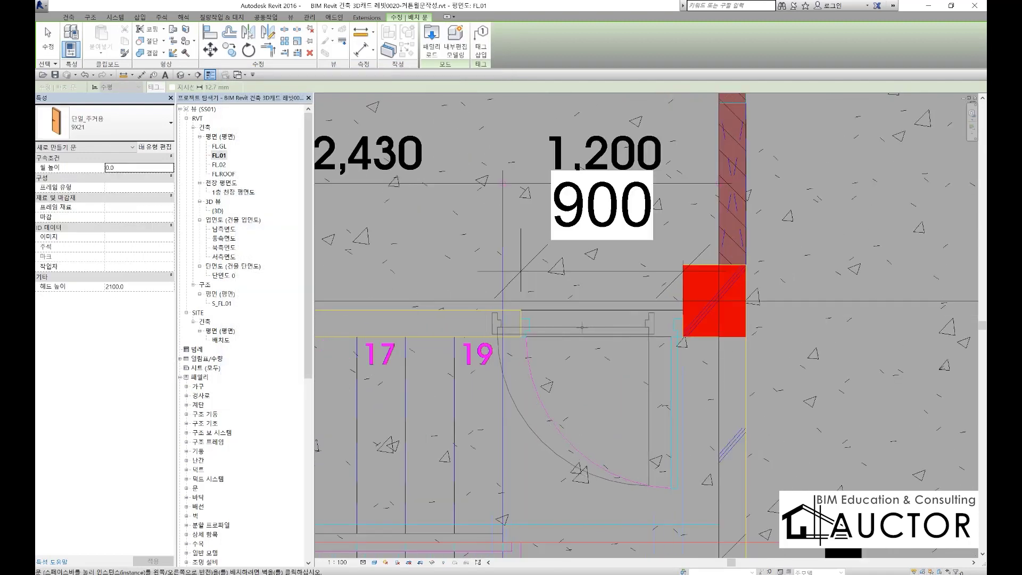
scroll(583, 326, up, 3)
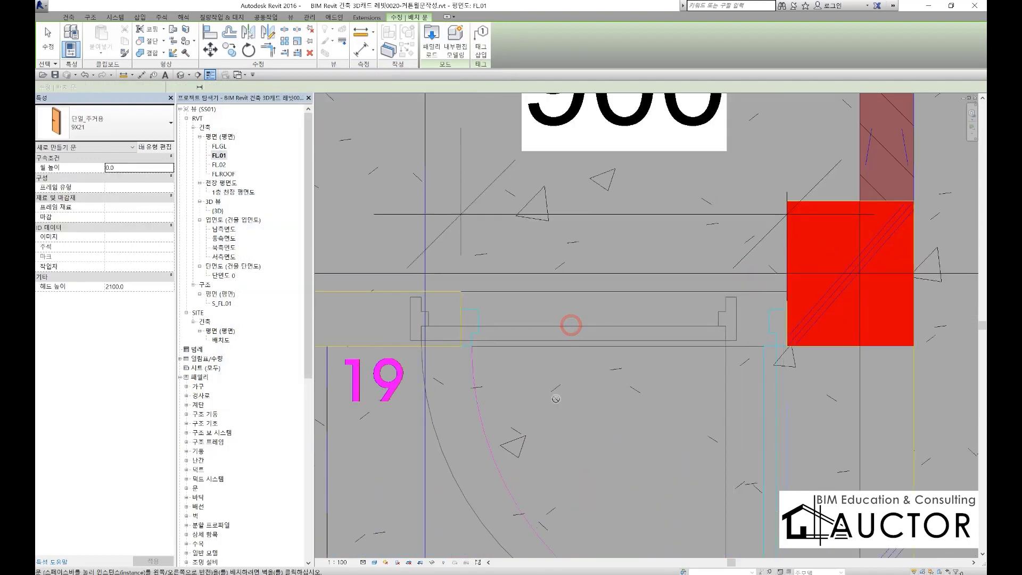
click(556, 328)
scroll(534, 338, down, 2)
key(Escape)
key(Escape)
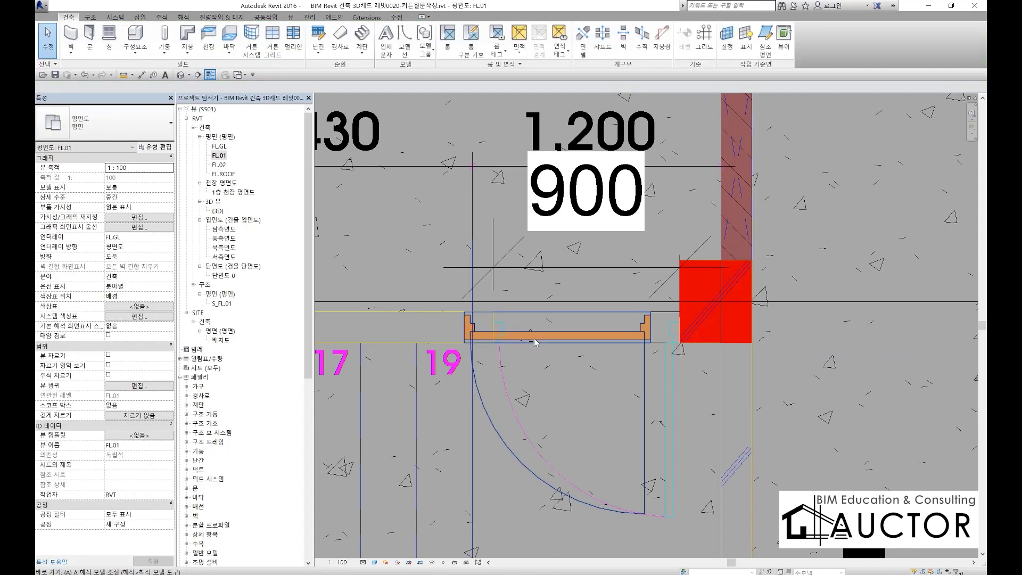
Align the door frame's column-side edge to the face of the red column
scroll(532, 344, up, 2)
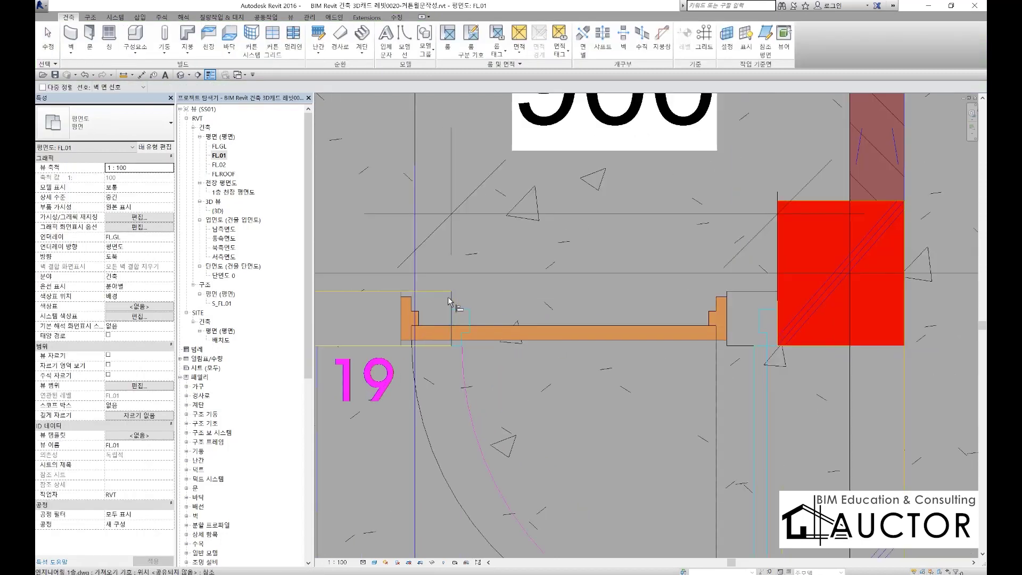
click(778, 283)
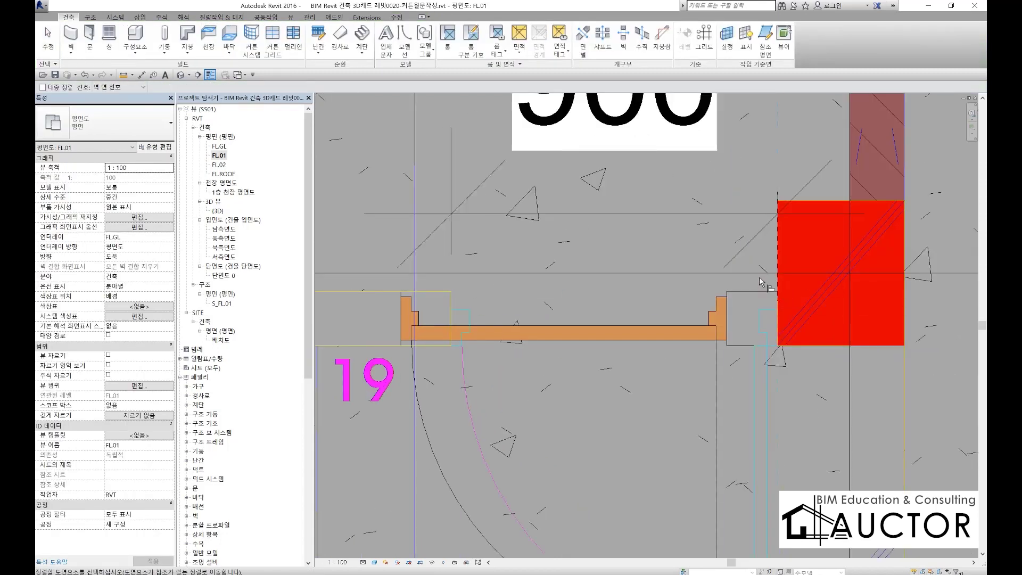
click(718, 306)
scroll(610, 266, down, 3)
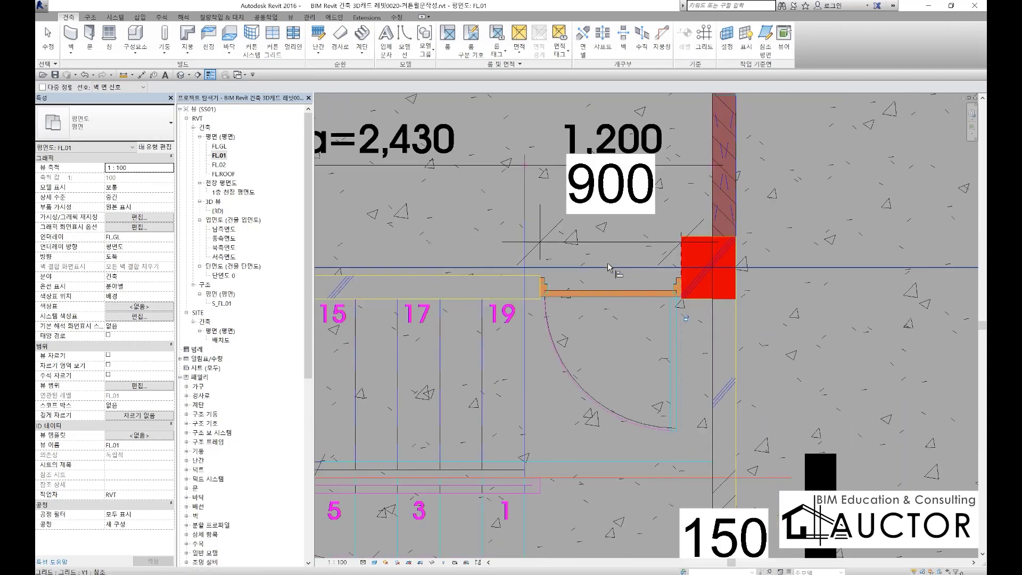
key(Escape)
key(Escape)
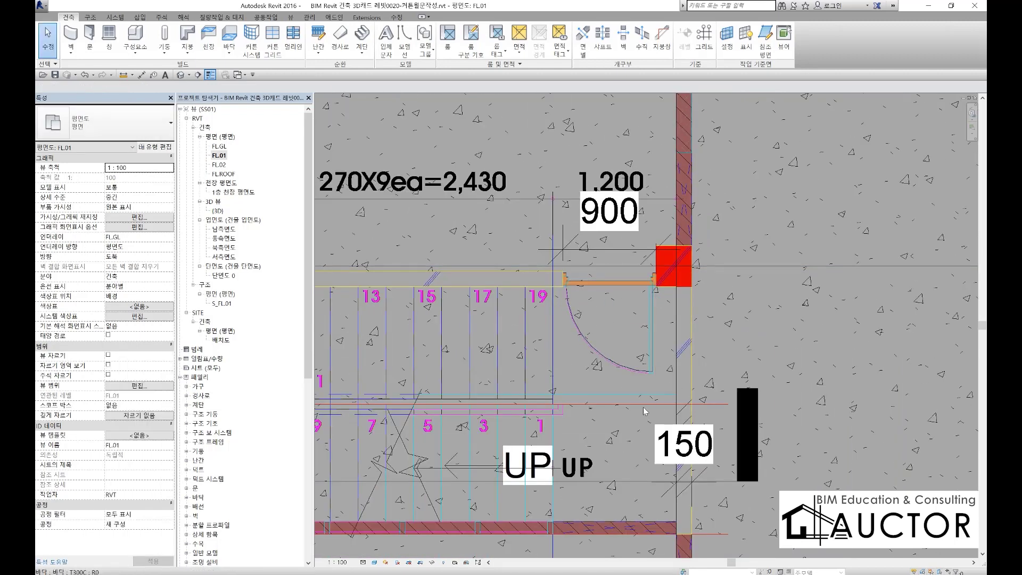
Dimension the opening width along the lower stair wall, from the first riser line to the side wall's inner face
middle_drag(629, 461, 665, 222)
scroll(643, 314, up, 2)
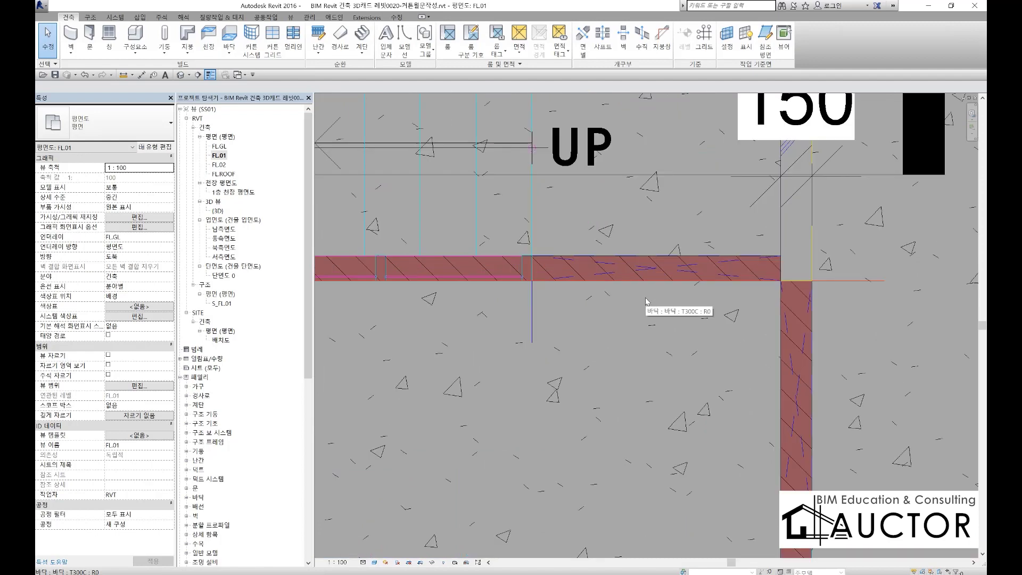
key(d)
key(i)
click(532, 229)
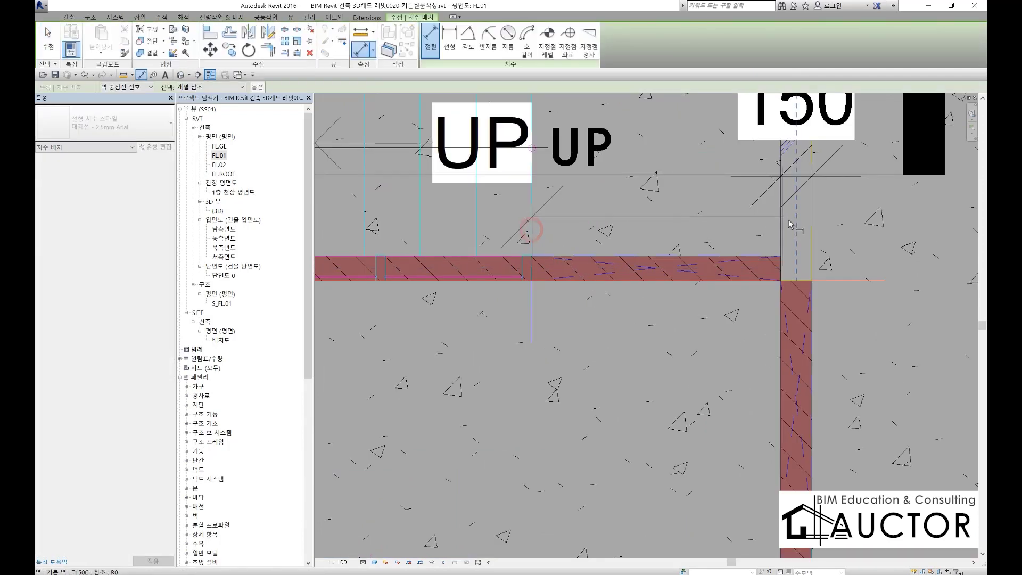
click(782, 226)
scroll(733, 249, down, 2)
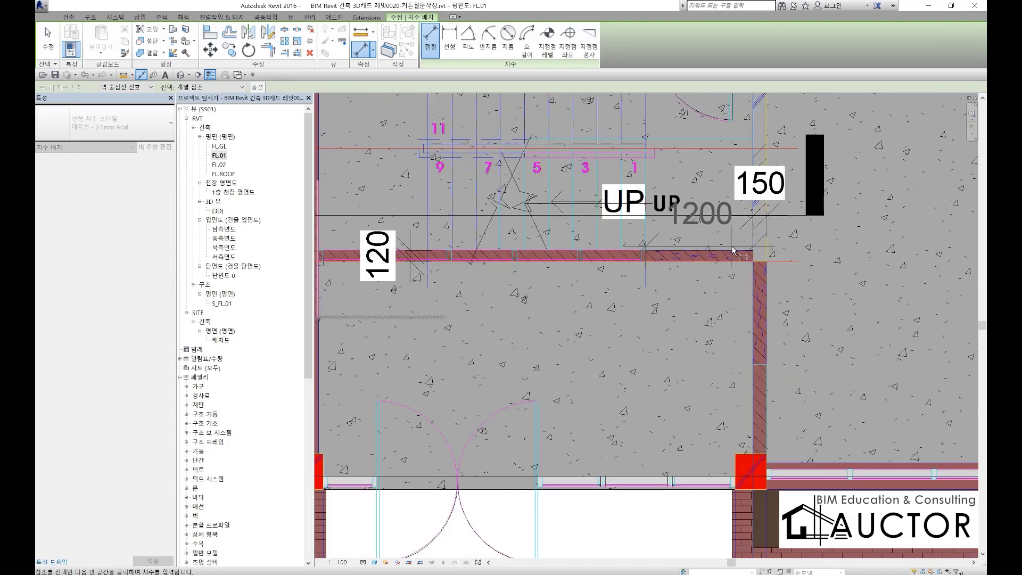
click(668, 316)
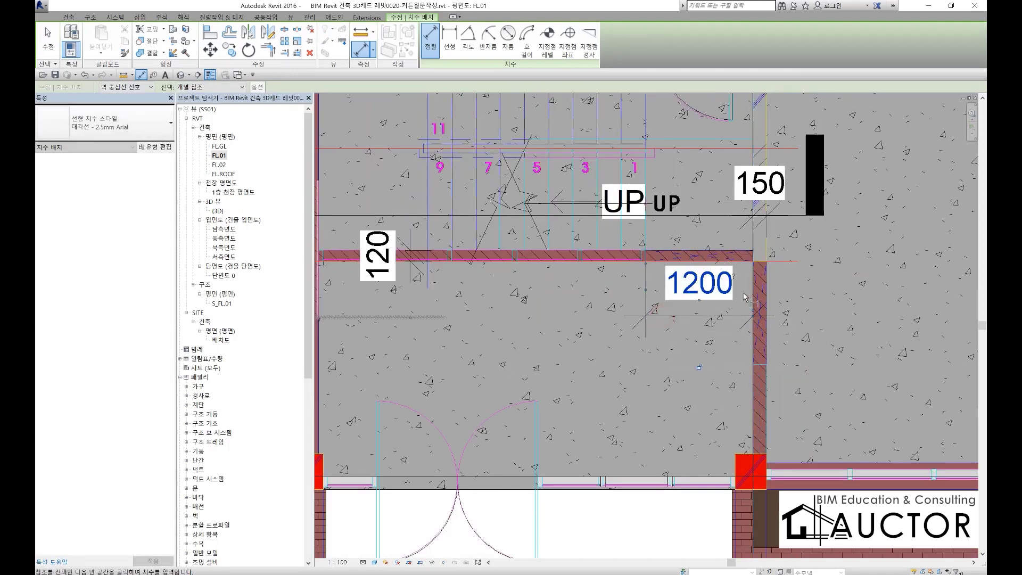
key(Escape)
key(Escape)
Start placing a component and choose the 개구부 900 x 1800mm opening type
scroll(681, 251, up, 3)
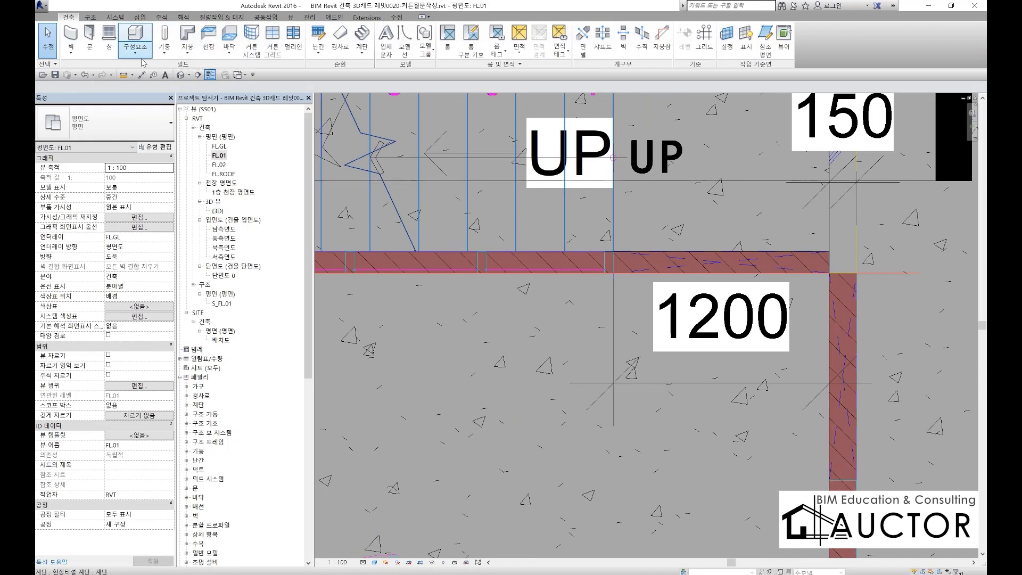
click(135, 36)
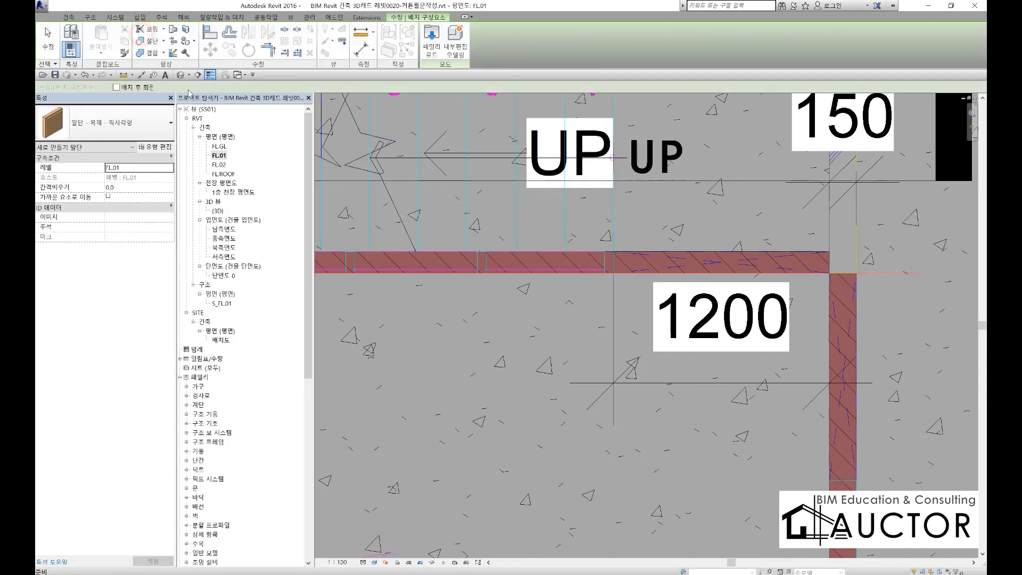
click(137, 123)
scroll(113, 258, down, 3)
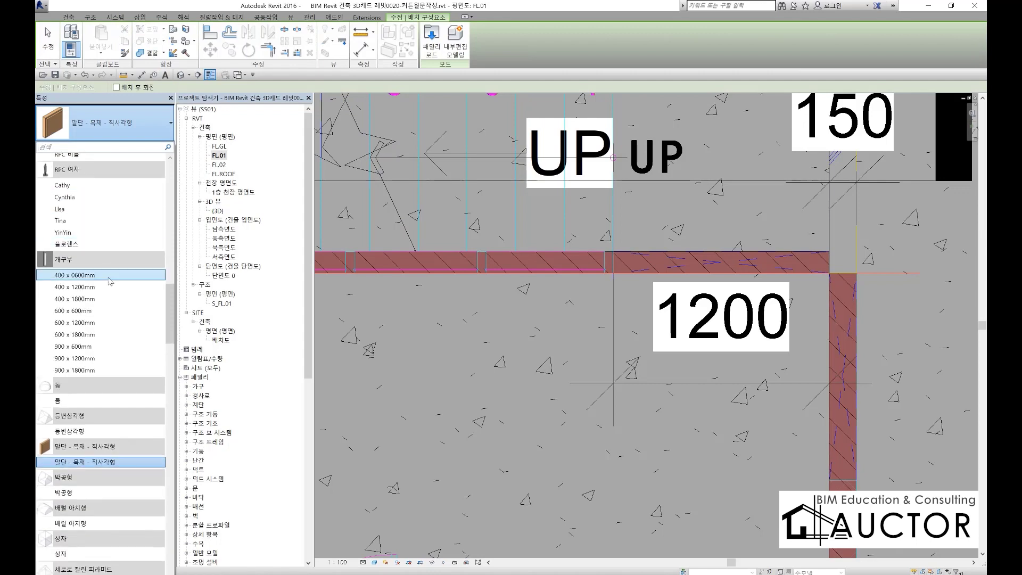
click(75, 373)
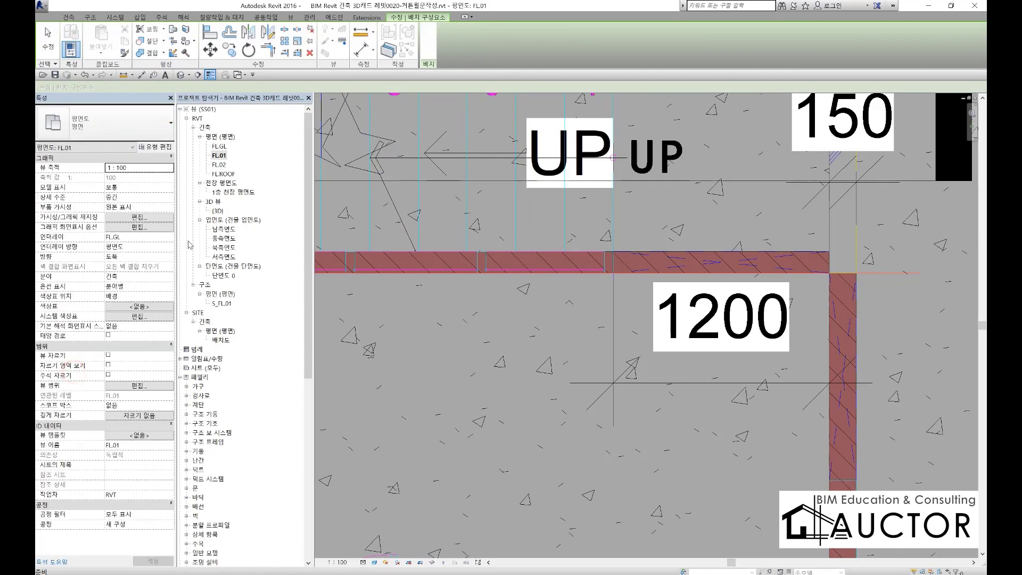
Duplicate the 개구부 opening type under the name 1200,2100
click(158, 148)
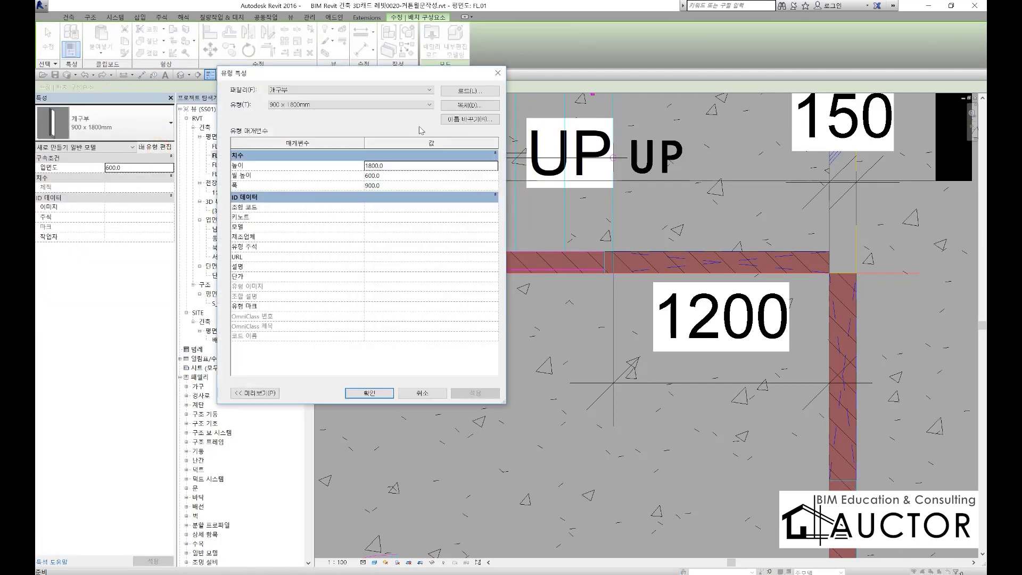
click(486, 109)
text(1200,)
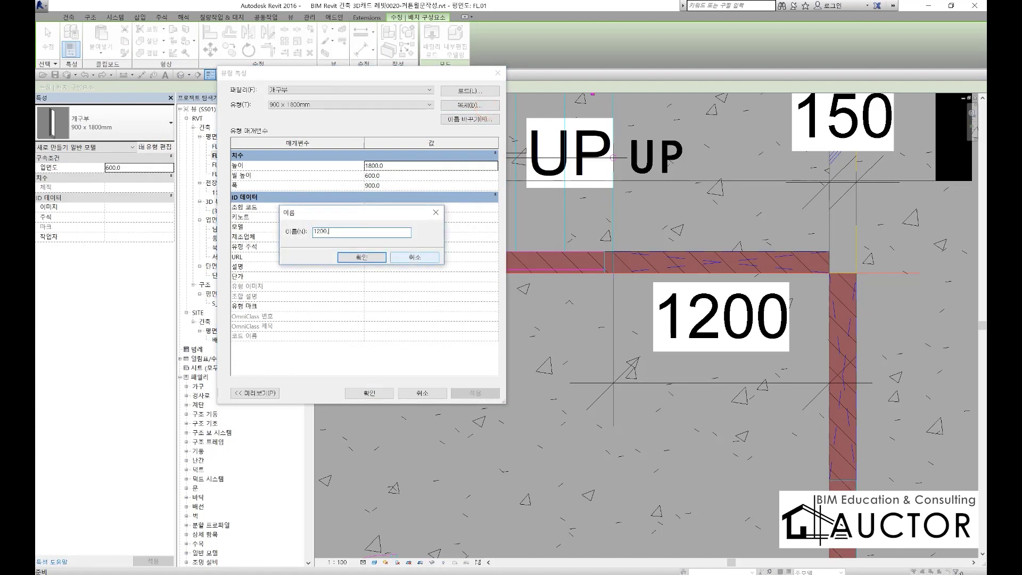
text(2100)
key(Return)
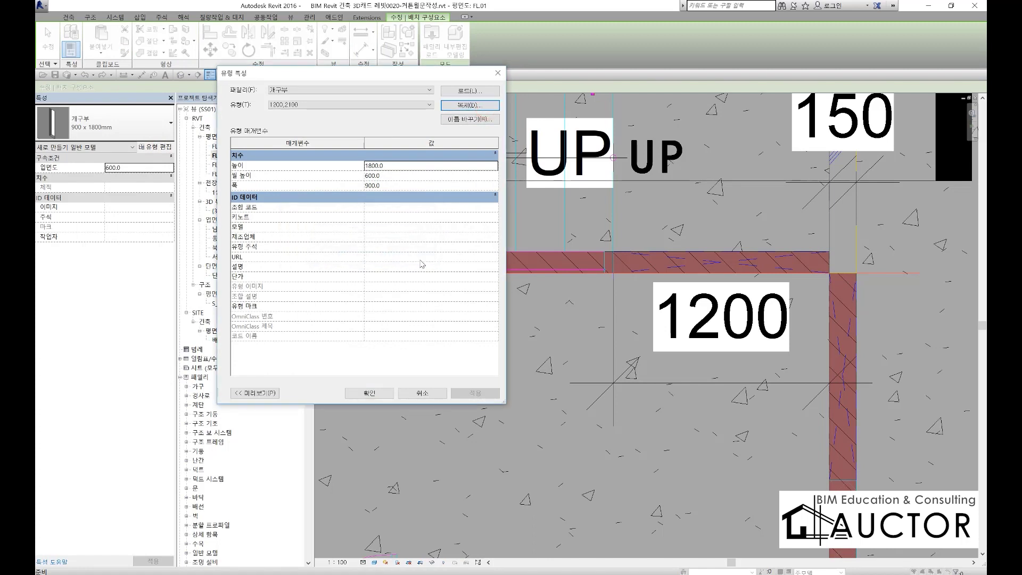
Set the 1200,2100 opening type's height to 2100 and its width to 1200
double_click(401, 170)
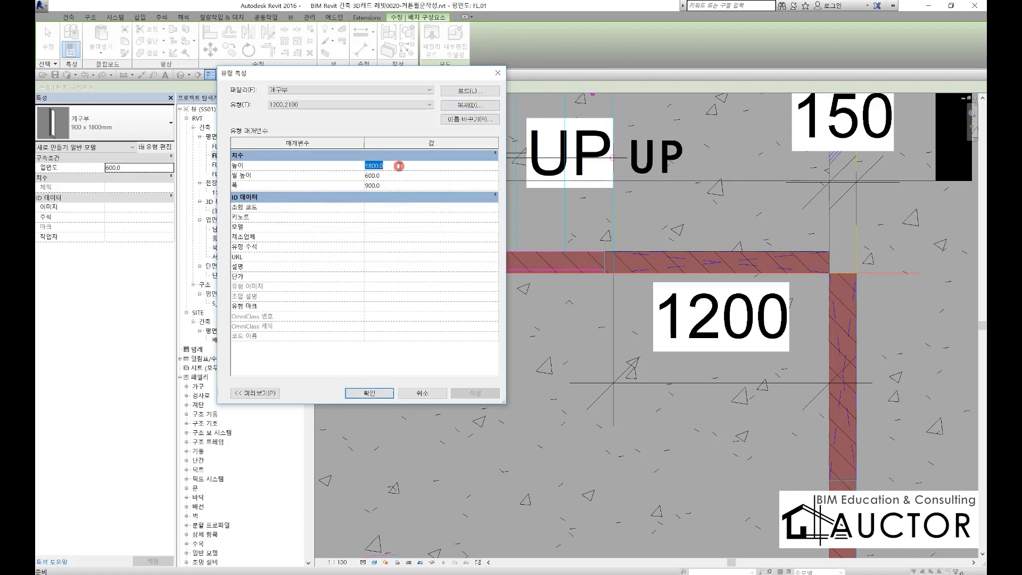
text(2)
click(396, 186)
text(1200)
key(Return)
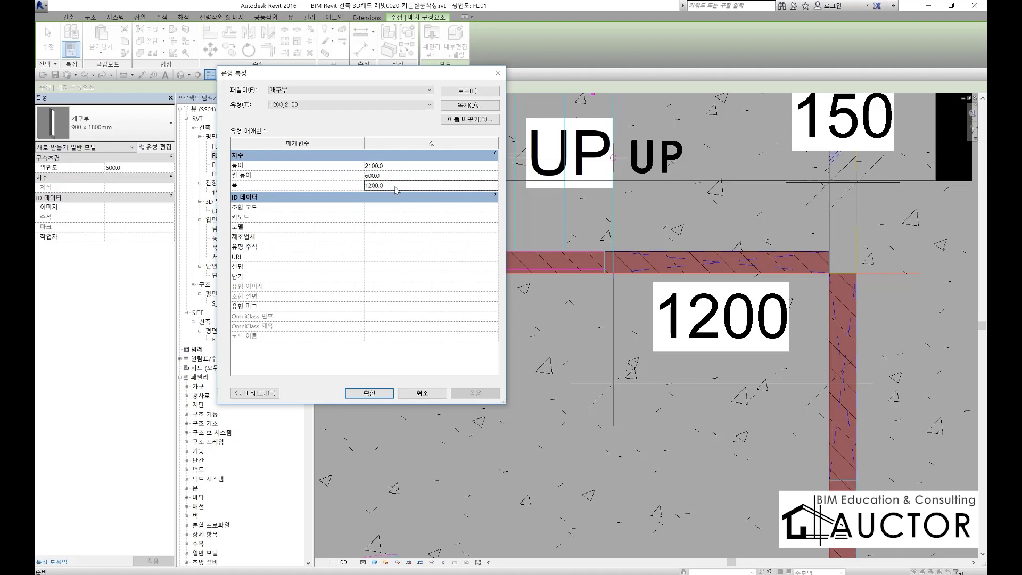
click(369, 394)
Place the 1200,2100 opening in the lower stair wall with its elevation set to 0
click(137, 168)
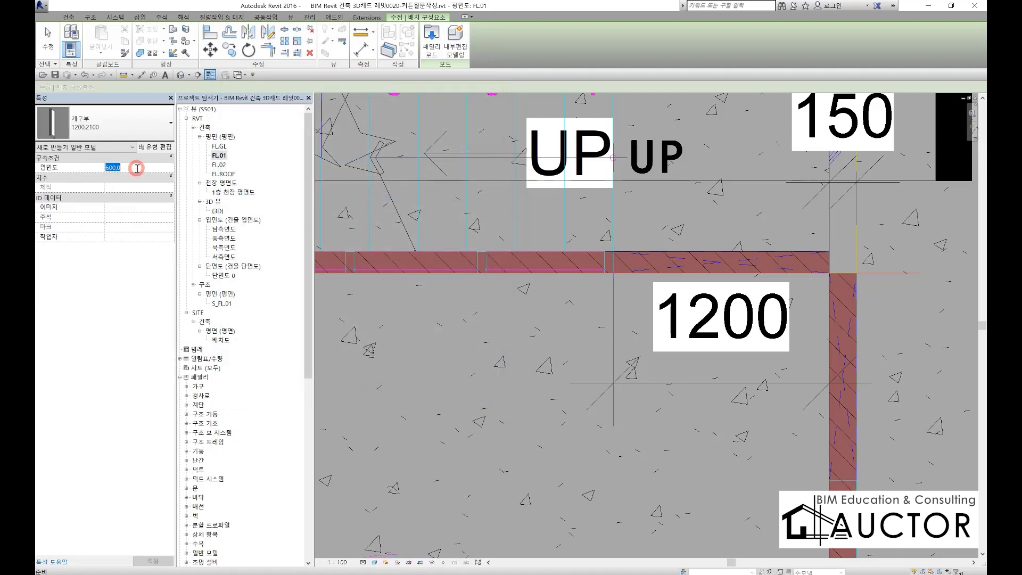
text(0.0)
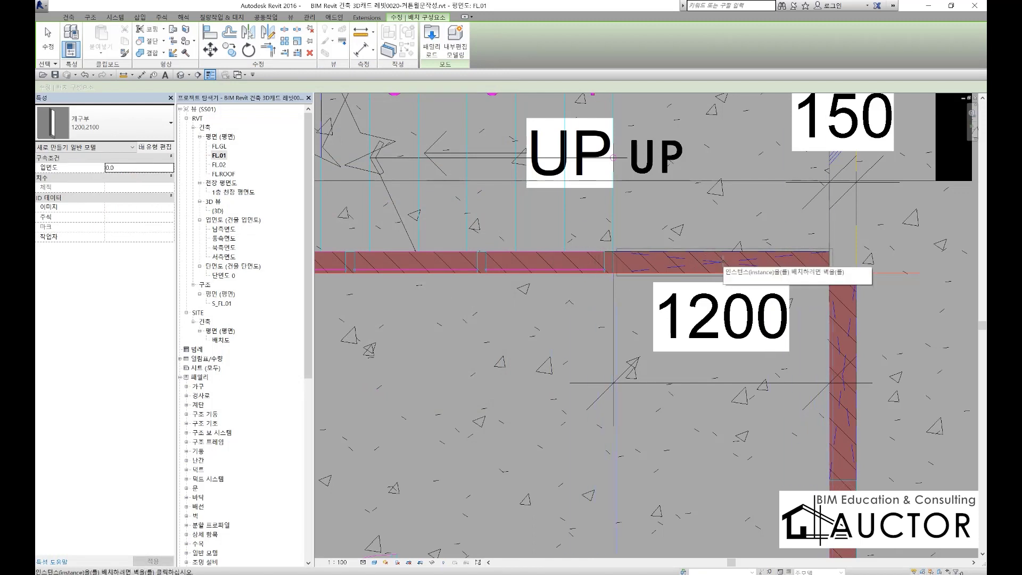
click(694, 262)
key(Escape)
key(Escape)
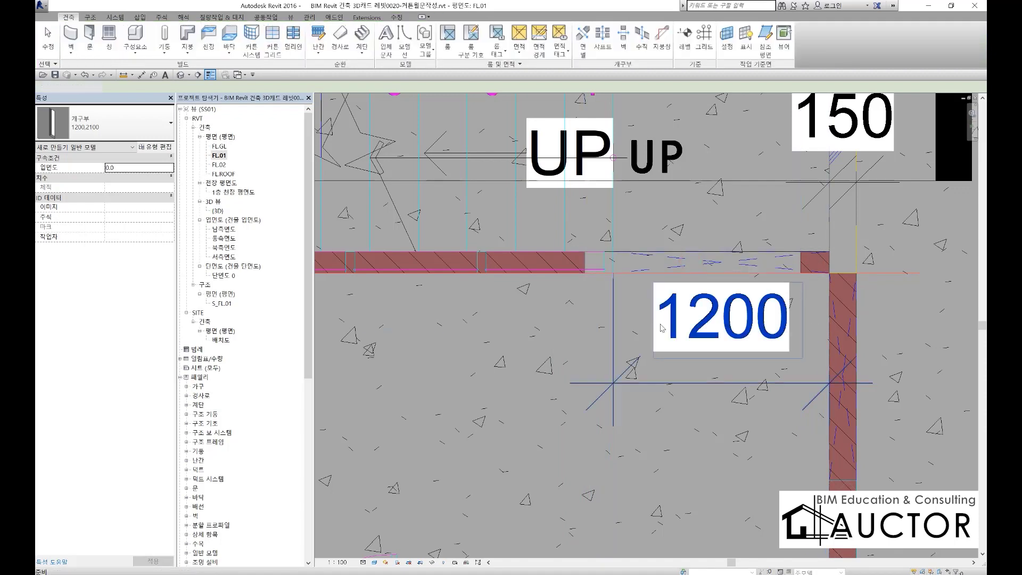
Align the end of the 1200,2100 opening with the side wall's inner face
scroll(788, 269, up, 1)
scroll(788, 269, up, 2)
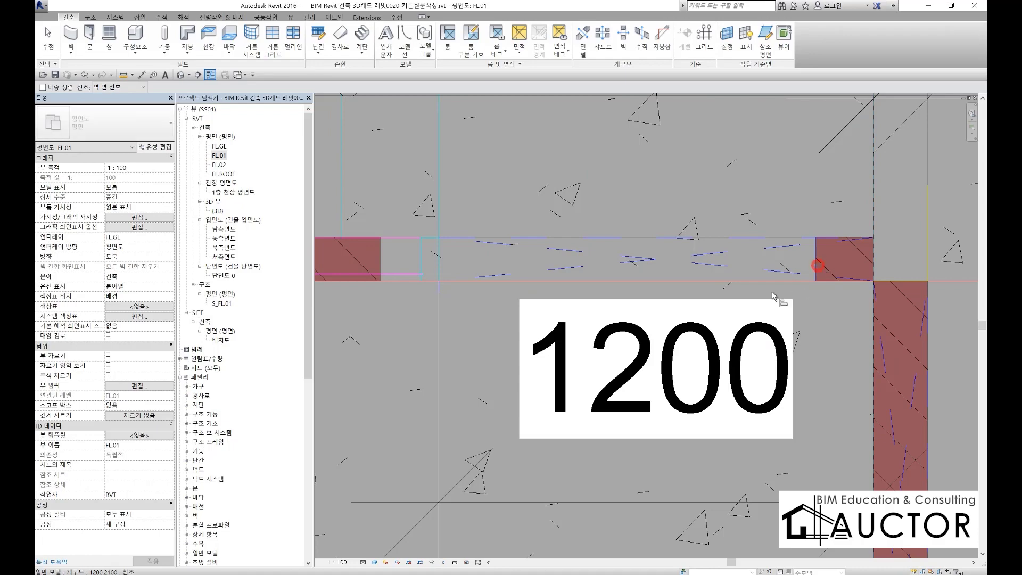
scroll(714, 256, down, 2)
middle_drag(683, 367, 702, 296)
scroll(638, 219, down, 2)
scroll(575, 239, up, 3)
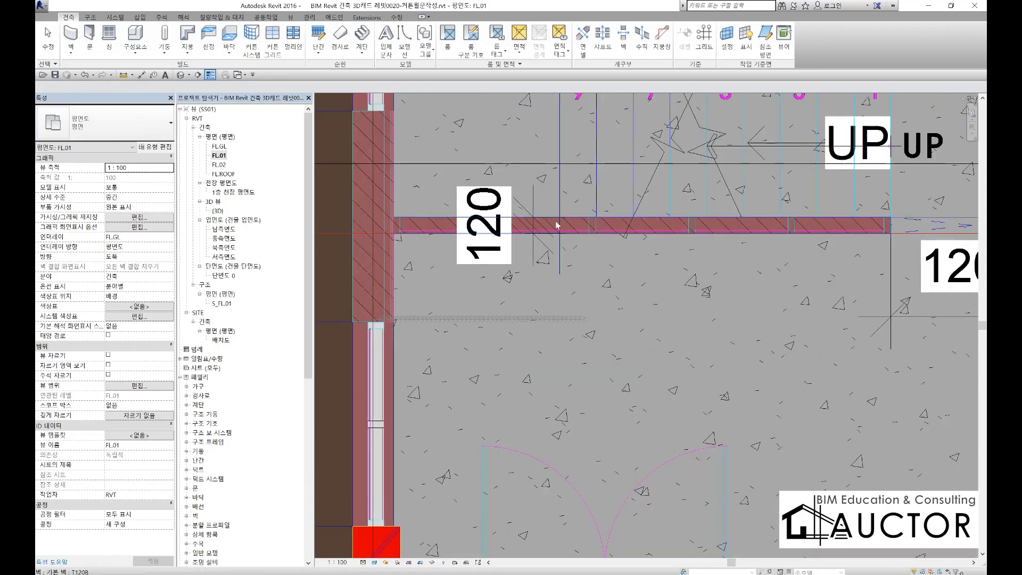
scroll(470, 199, down, 2)
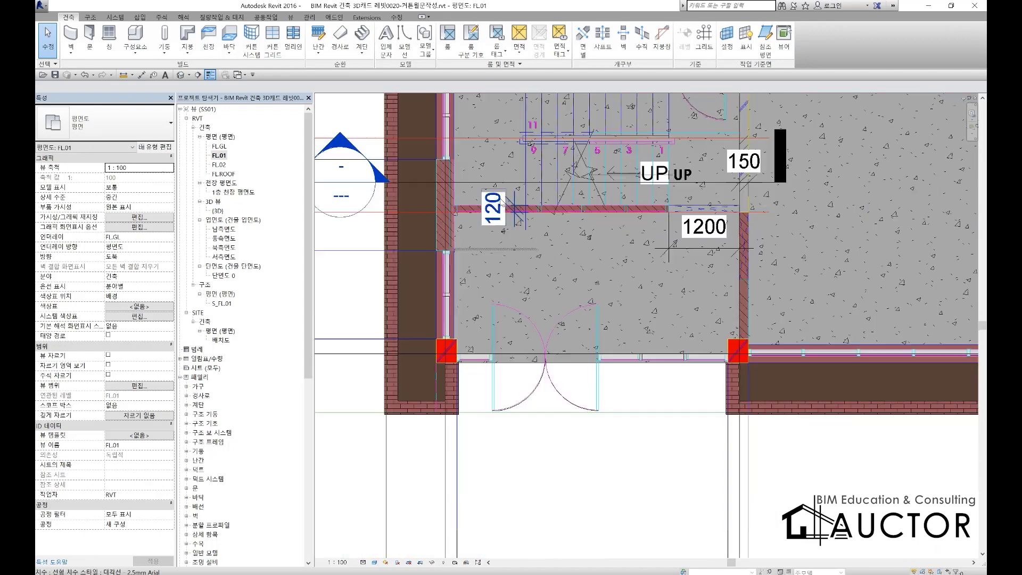
Dimension the opening width marked along the side wall, from the lower stair wall's face down to the opening's end line
scroll(719, 236, up, 4)
middle_drag(719, 235, 582, 289)
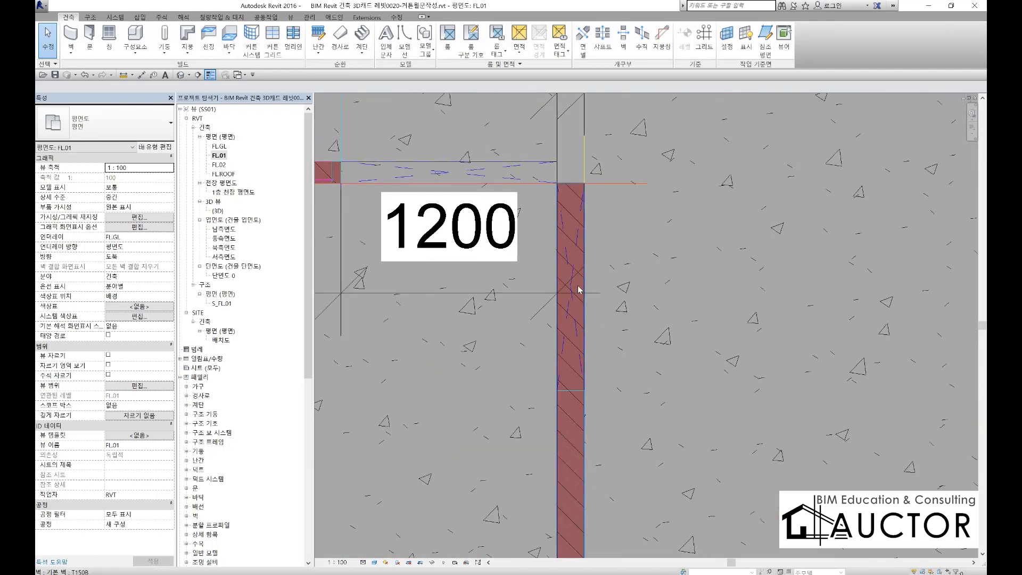
key(d)
key(i)
click(604, 184)
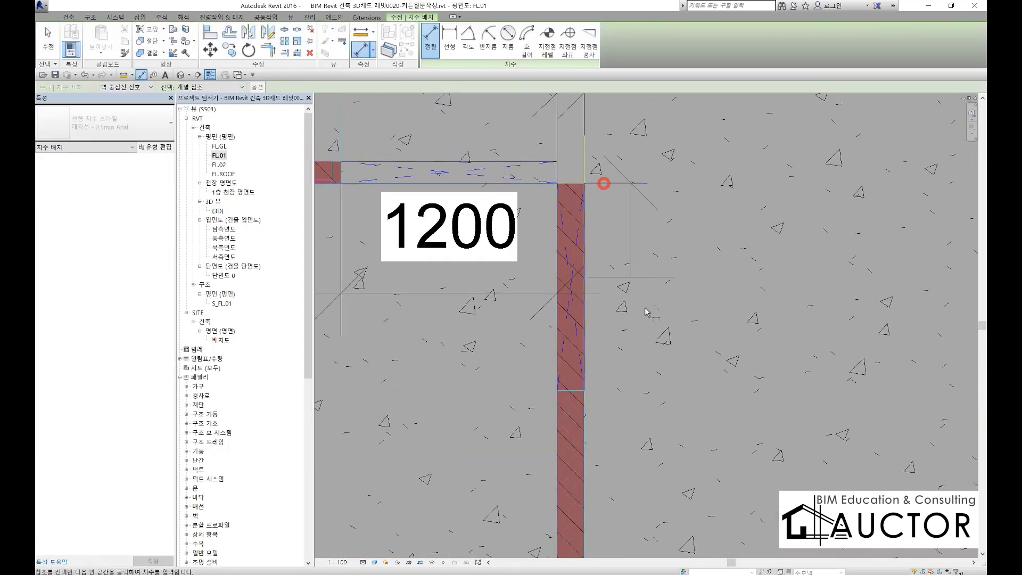
click(580, 392)
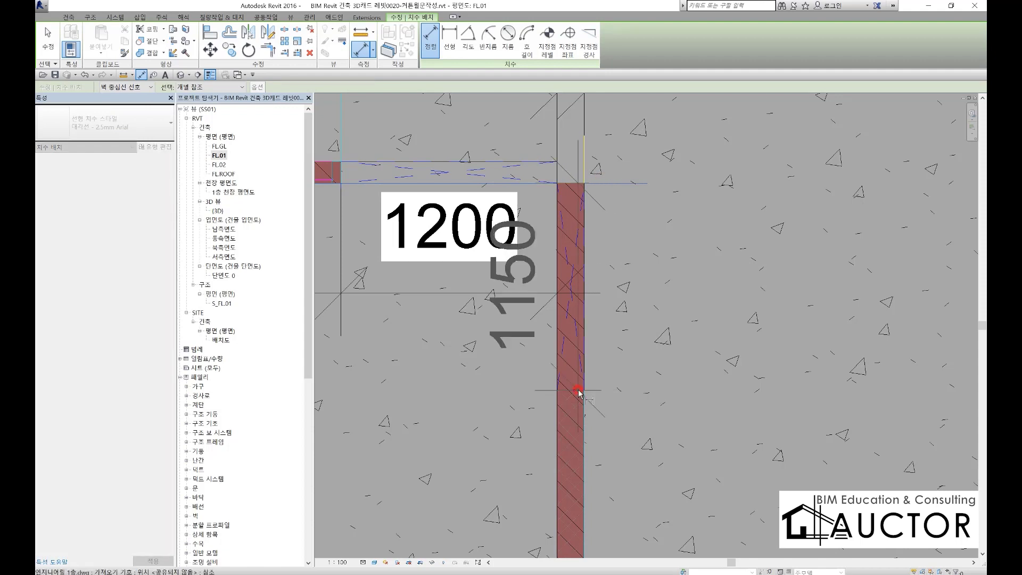
click(748, 394)
key(Escape)
key(Escape)
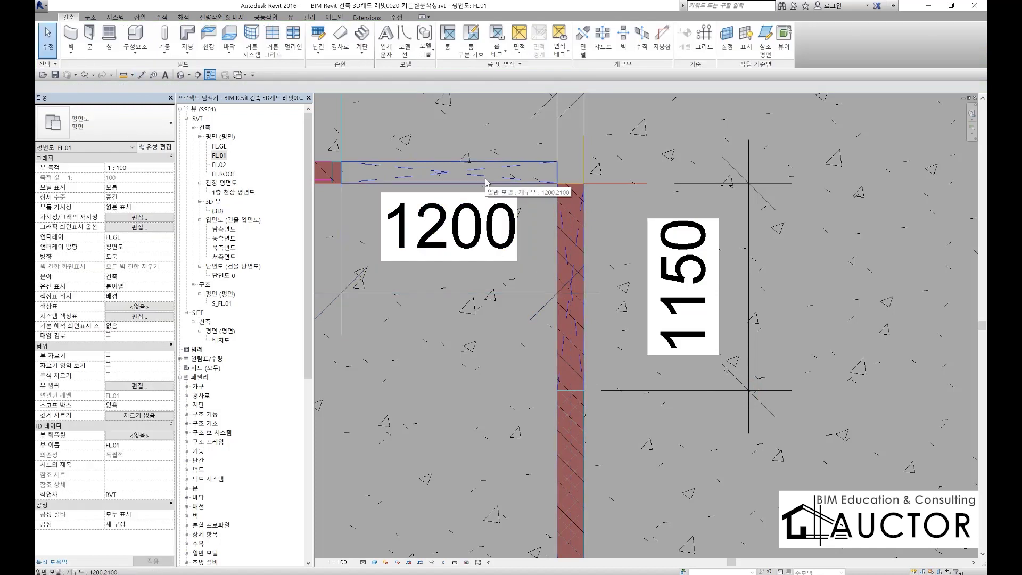
Duplicate the 1200,2100 opening type under the name 1150,2100 and set its width to 1150
key(c)
key(s)
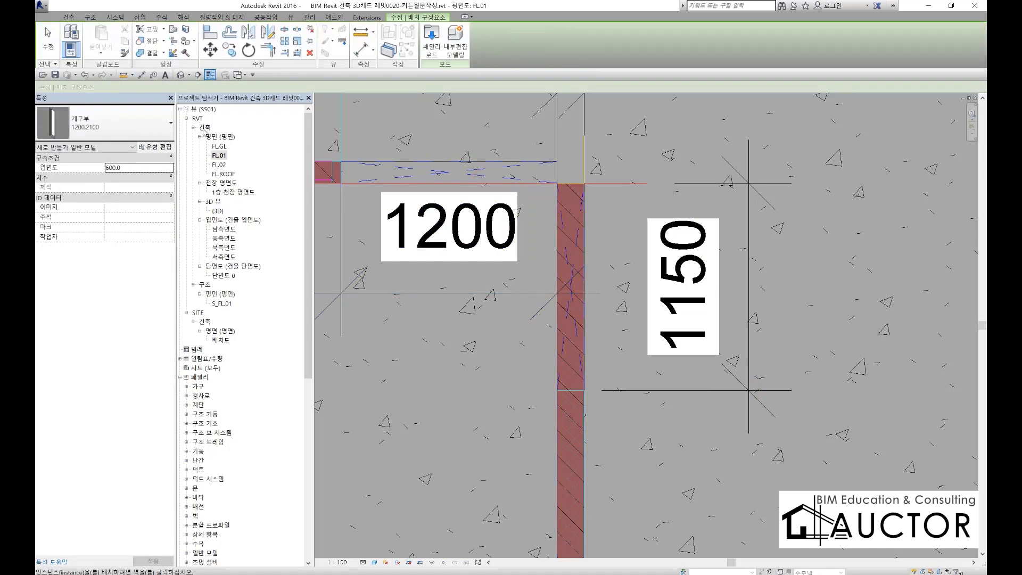
click(164, 146)
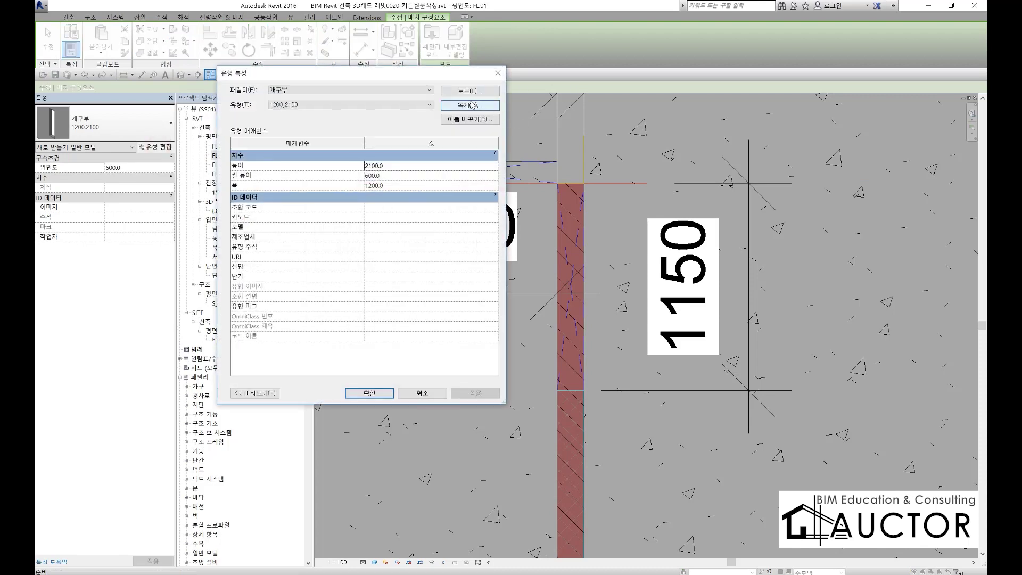
click(464, 105)
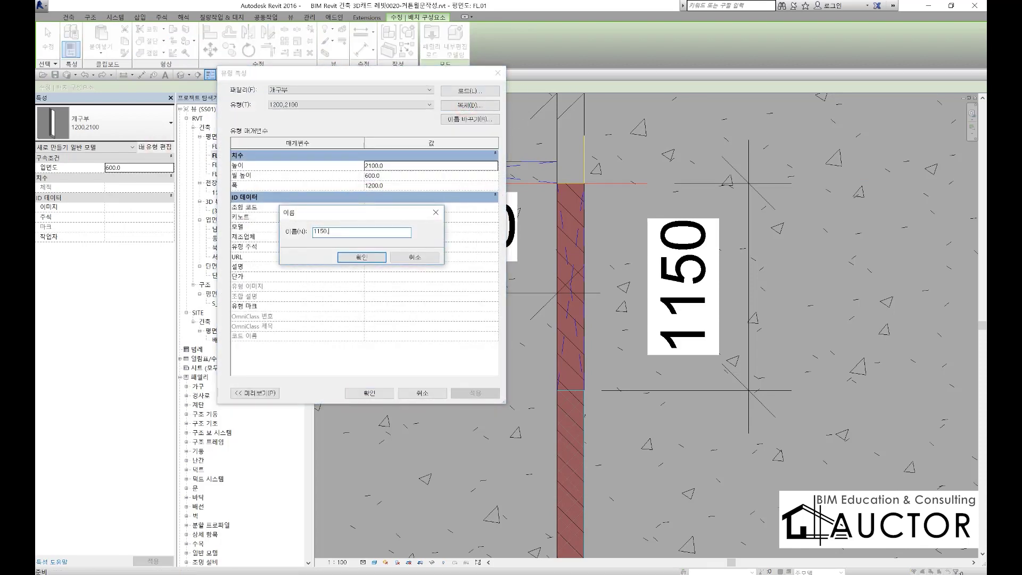
key(Return)
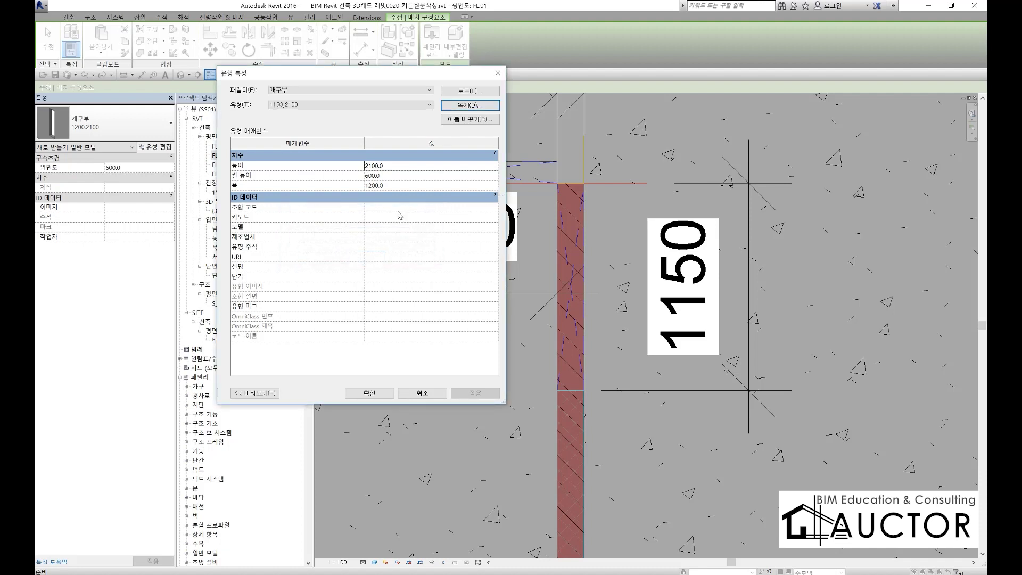
click(398, 185)
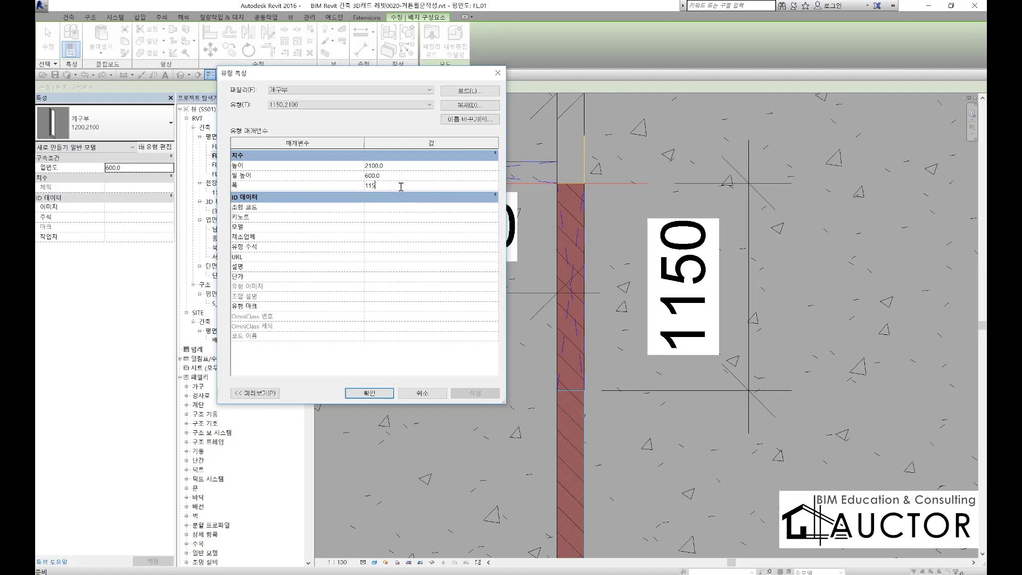
click(384, 393)
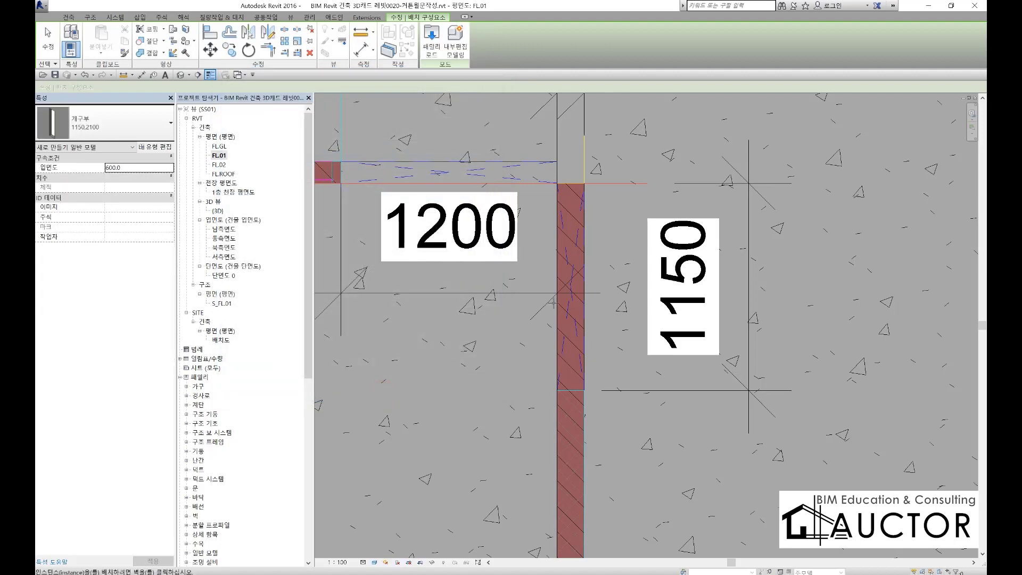
Place the 1150,2100 opening in the side wall below the stair wall corner and set its elevation to 0
scroll(517, 234, down, 2)
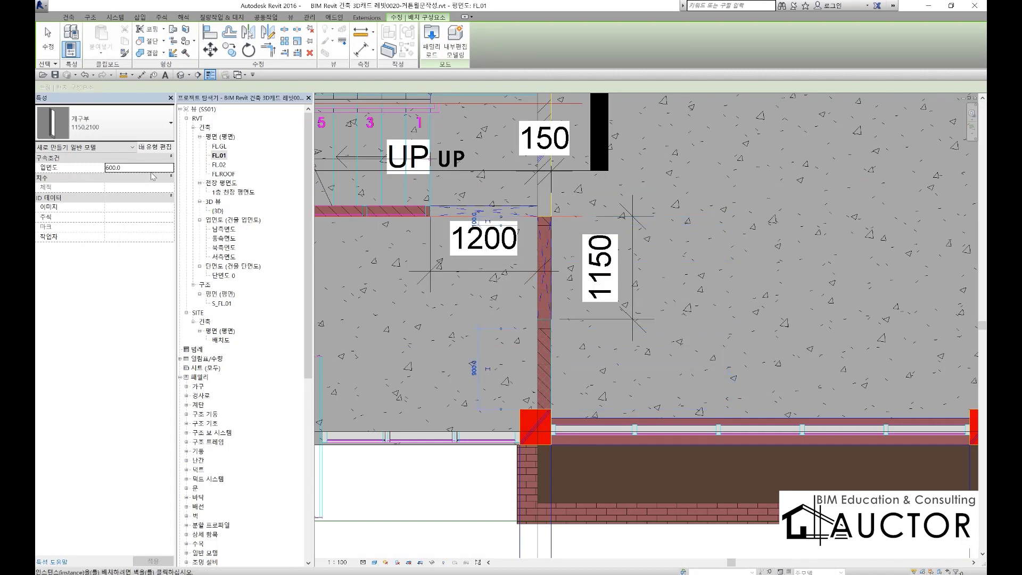
key(Escape)
click(548, 269)
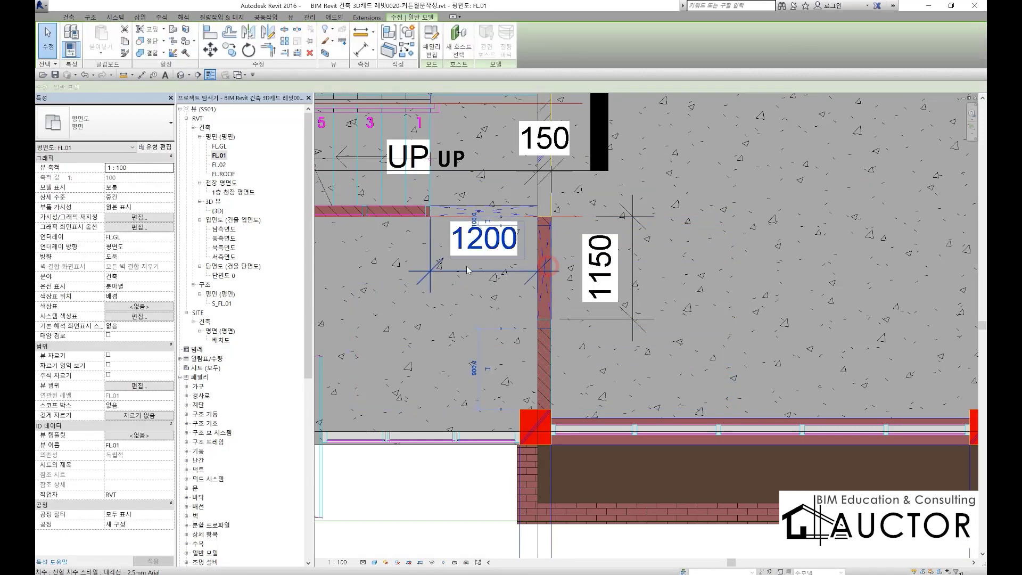
click(147, 179)
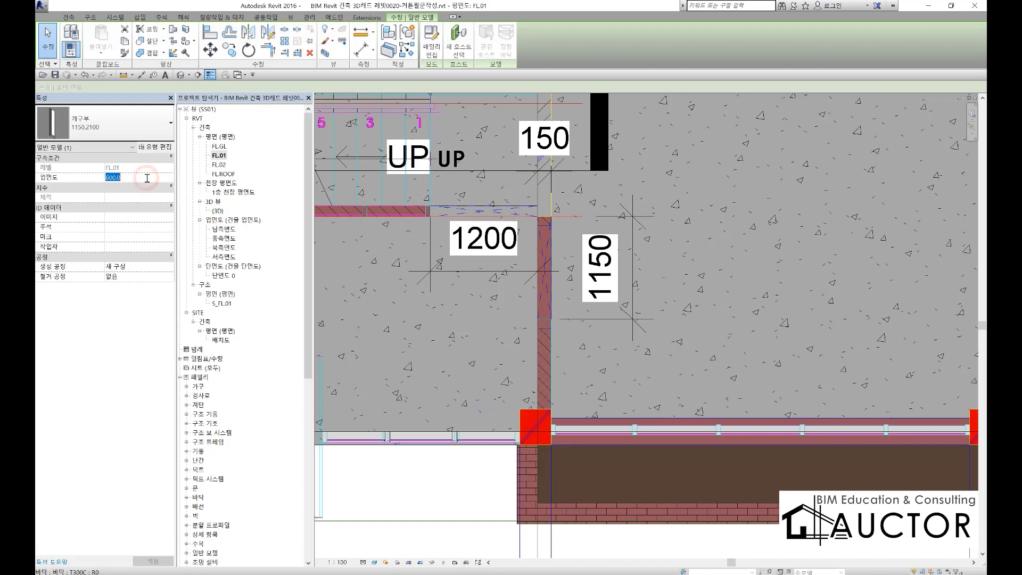
text(0)
key(Return)
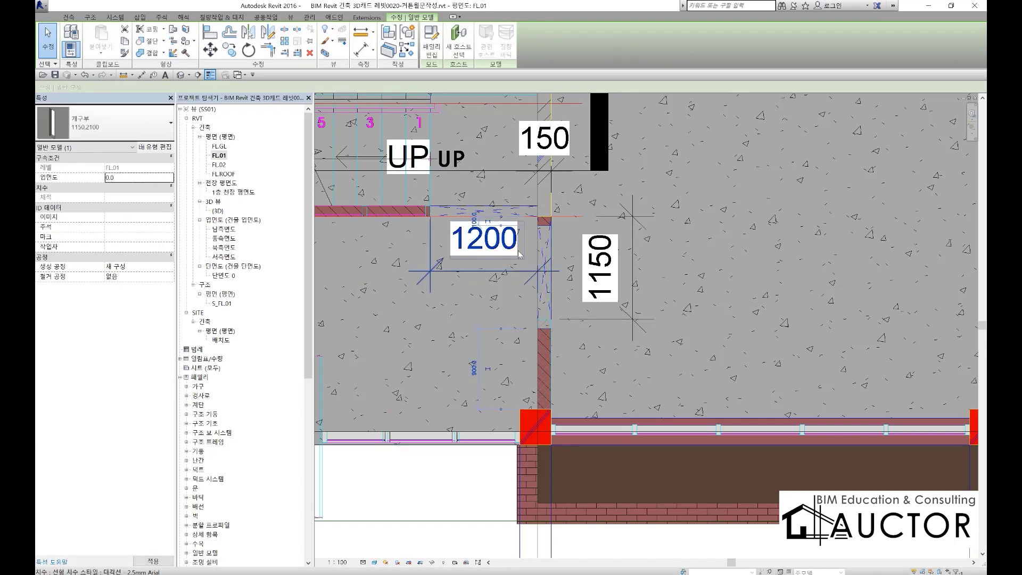
Align the upper end of the 1150,2100 opening with the lower stair wall's face line
scroll(535, 244, up, 3)
key(a)
scroll(538, 242, up, 2)
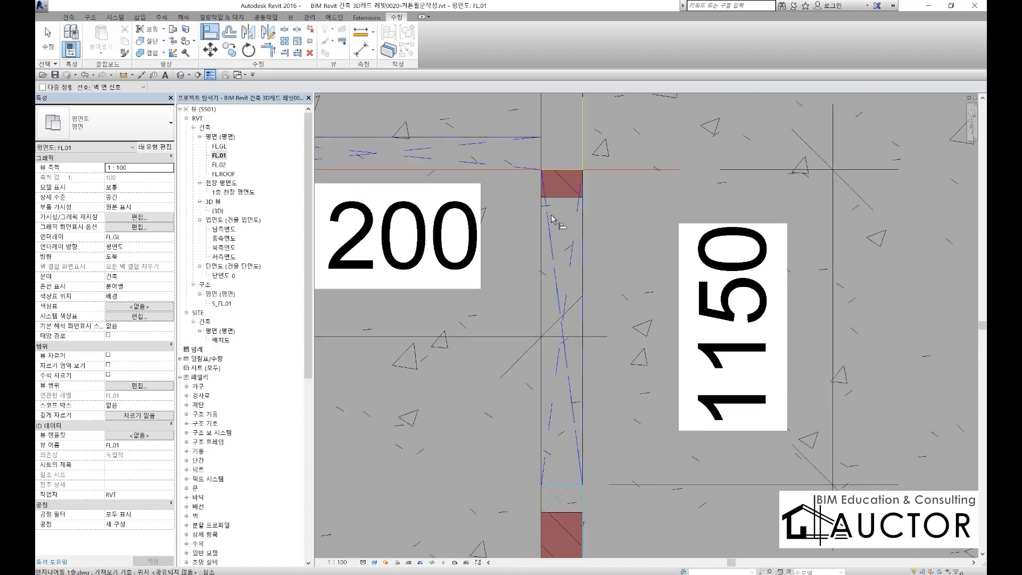
click(623, 168)
click(572, 203)
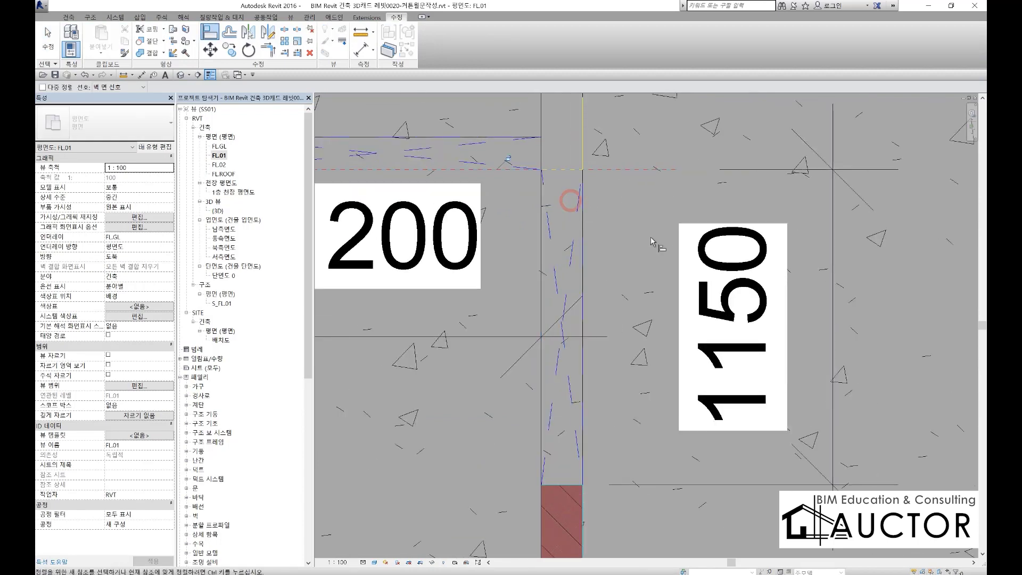
scroll(644, 224, down, 5)
key(Escape)
key(Escape)
Dimension the opening width marked in the wall above the stair door's column, from the column face to the opening's end line
middle_drag(638, 192, 635, 360)
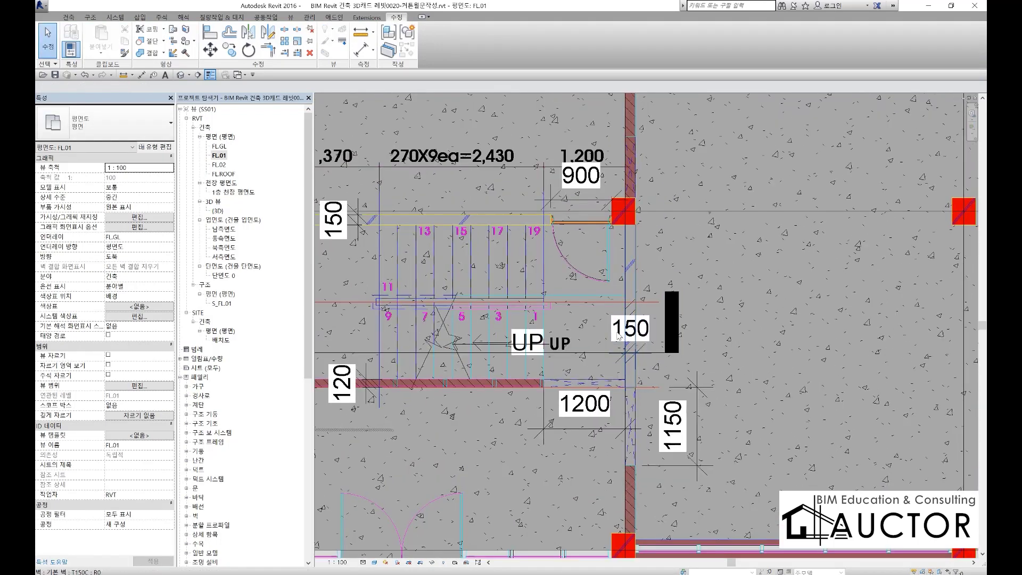
middle_drag(602, 220, 676, 285)
scroll(716, 265, up, 4)
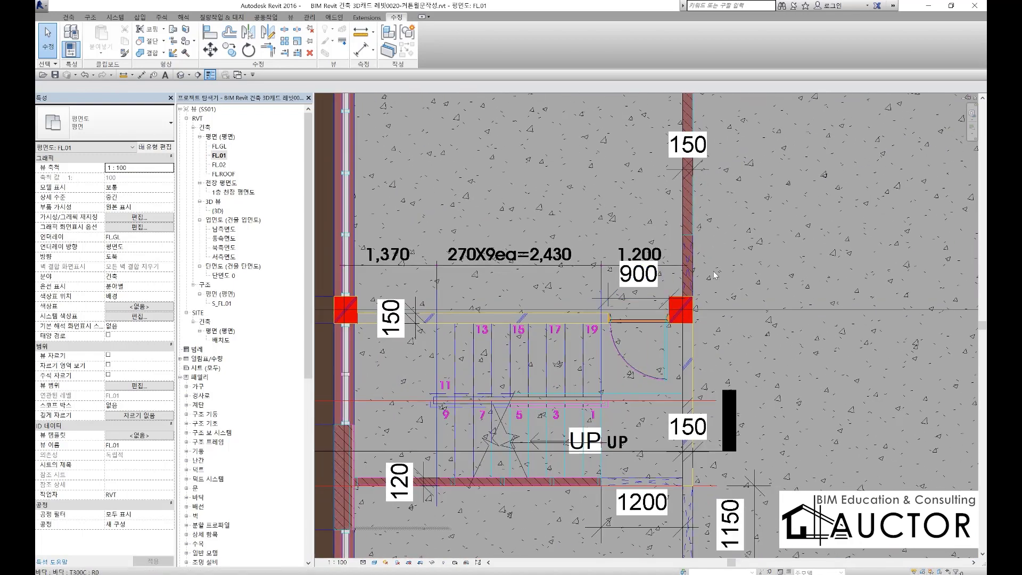
key(d)
key(i)
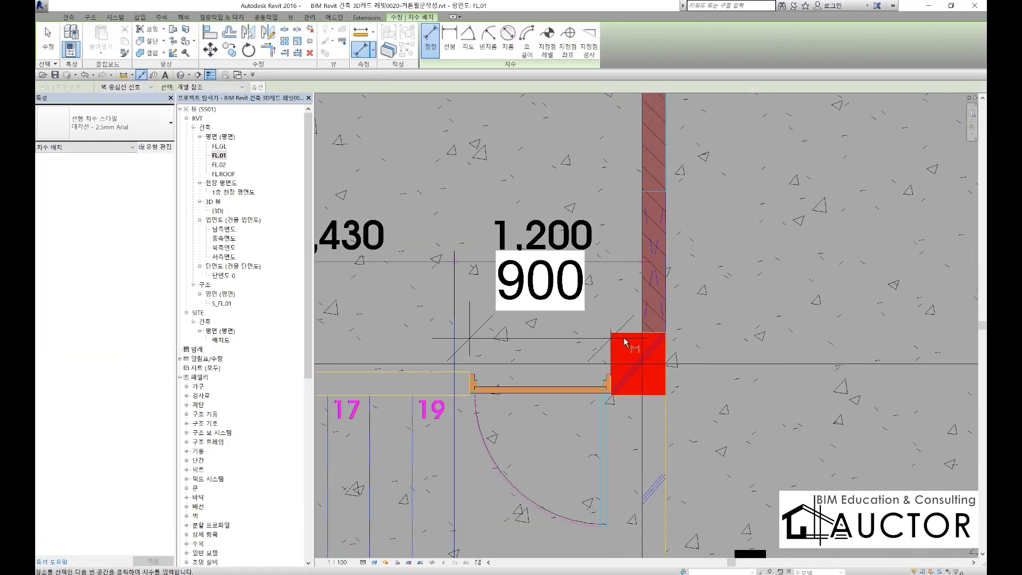
click(664, 194)
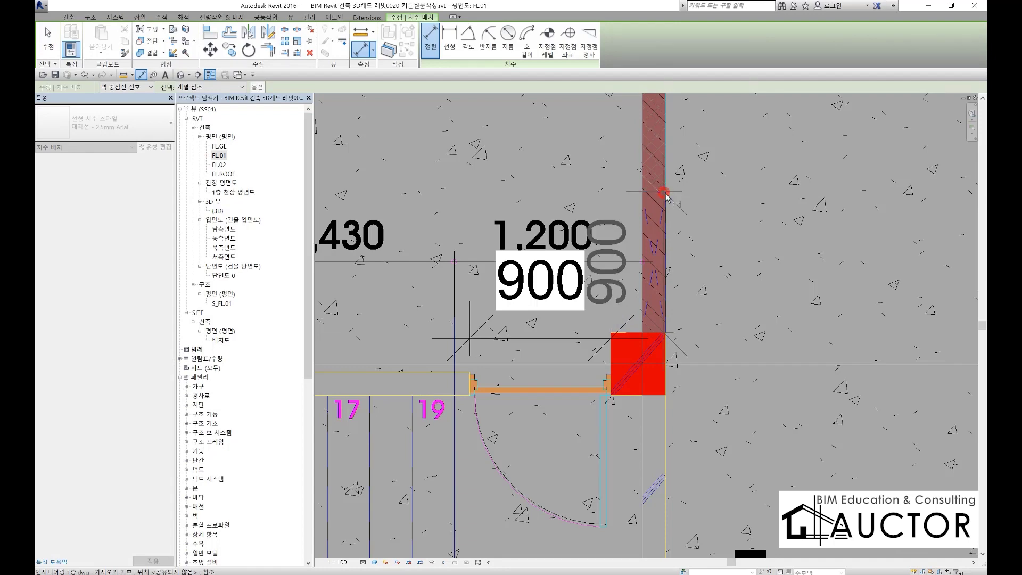
click(829, 245)
key(Escape)
key(Escape)
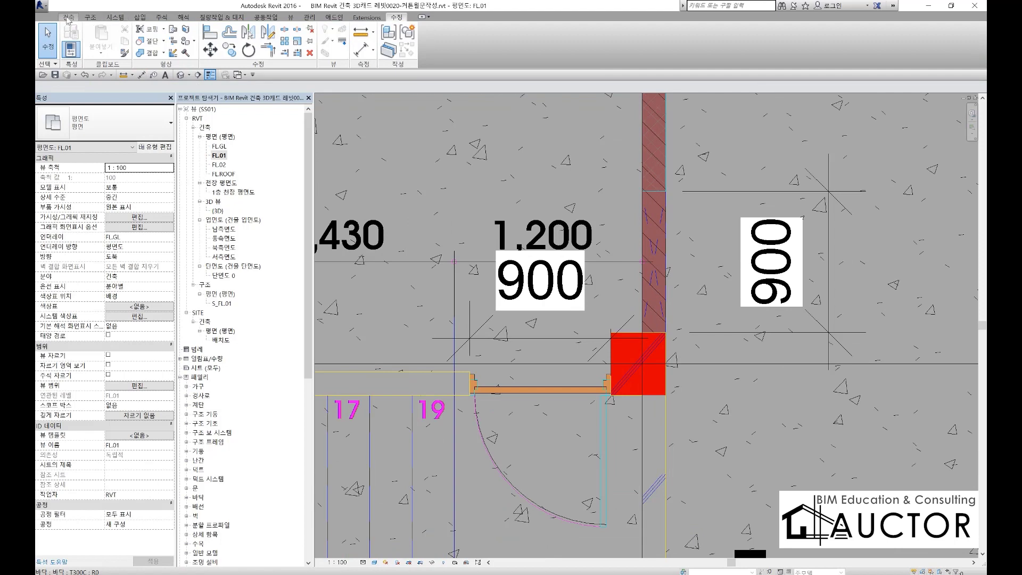
Start placing another component and choose the 개구부 900 x 1800mm opening type
click(68, 17)
click(133, 38)
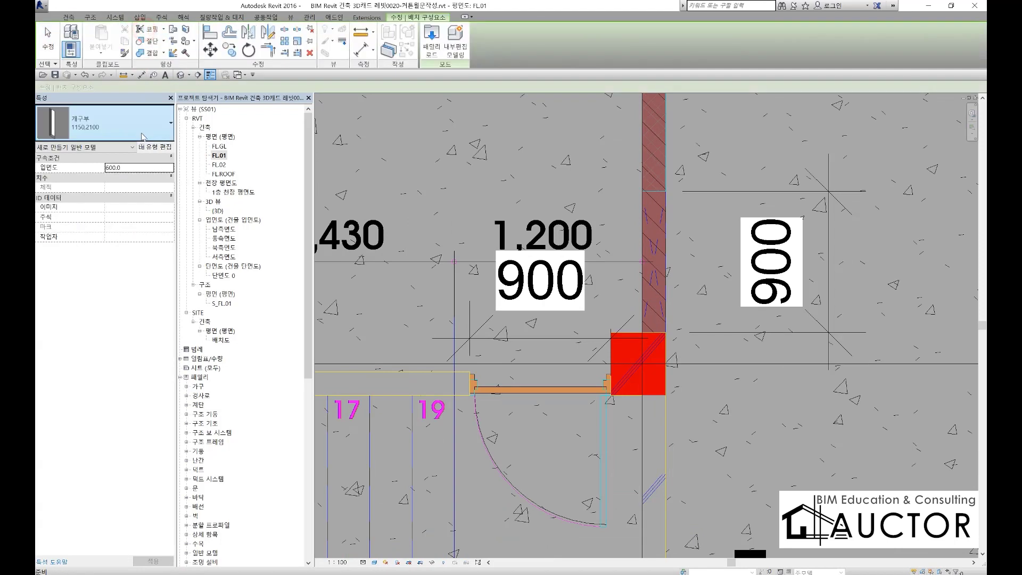
click(122, 113)
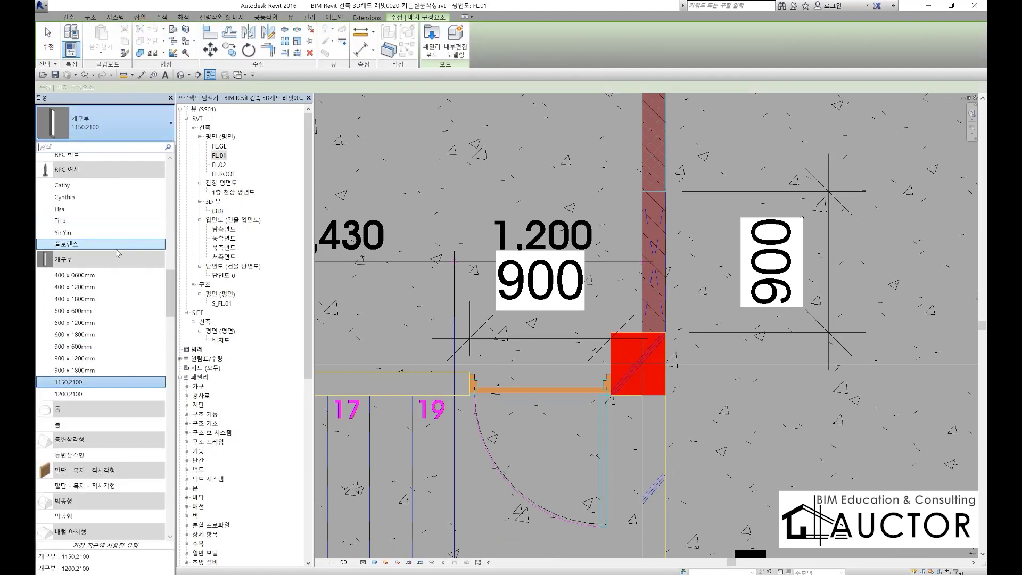
click(87, 372)
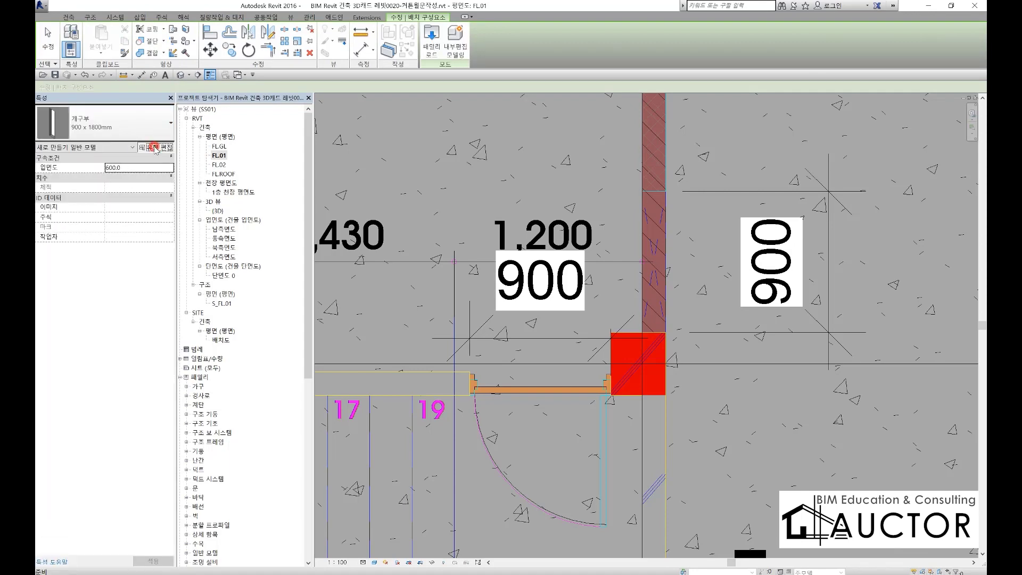
Duplicate the 900 x 1800mm opening type under the name 900,2100 and set its height to 2100
click(155, 148)
click(467, 106)
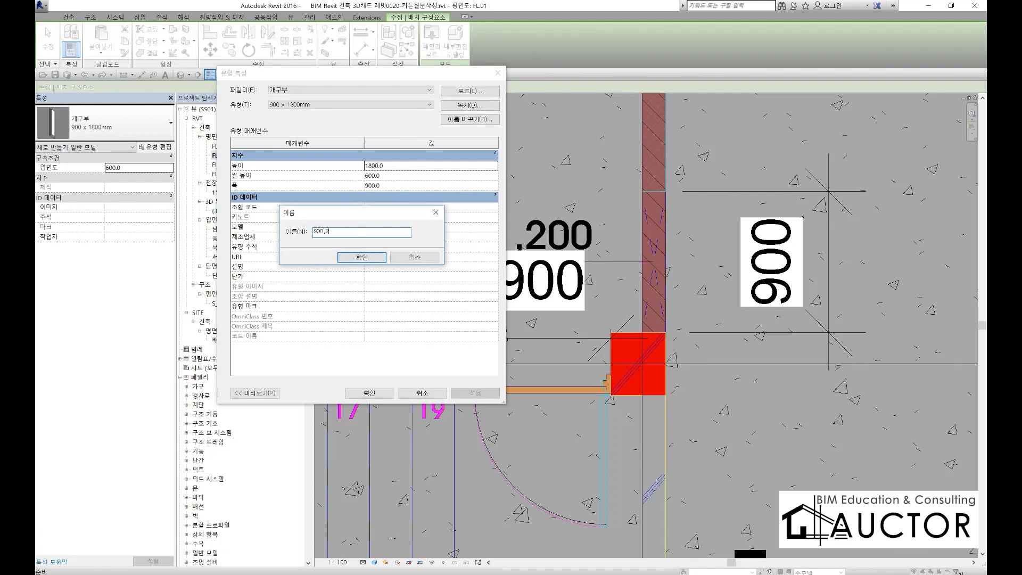
text(900,2100)
key(Return)
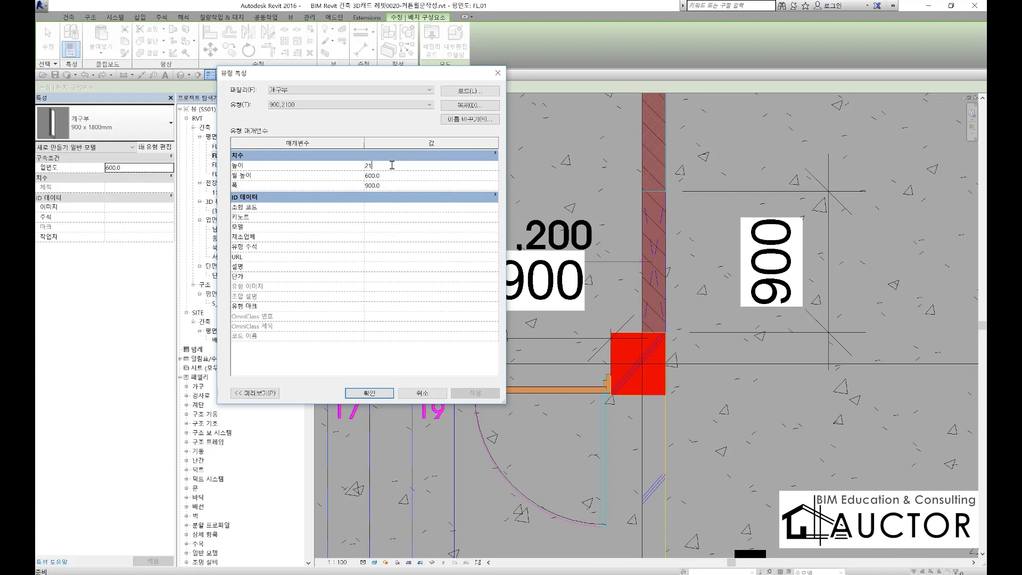
click(370, 393)
Place the 900,2100 opening in the wall above the column with its elevation set to 0
double_click(133, 167)
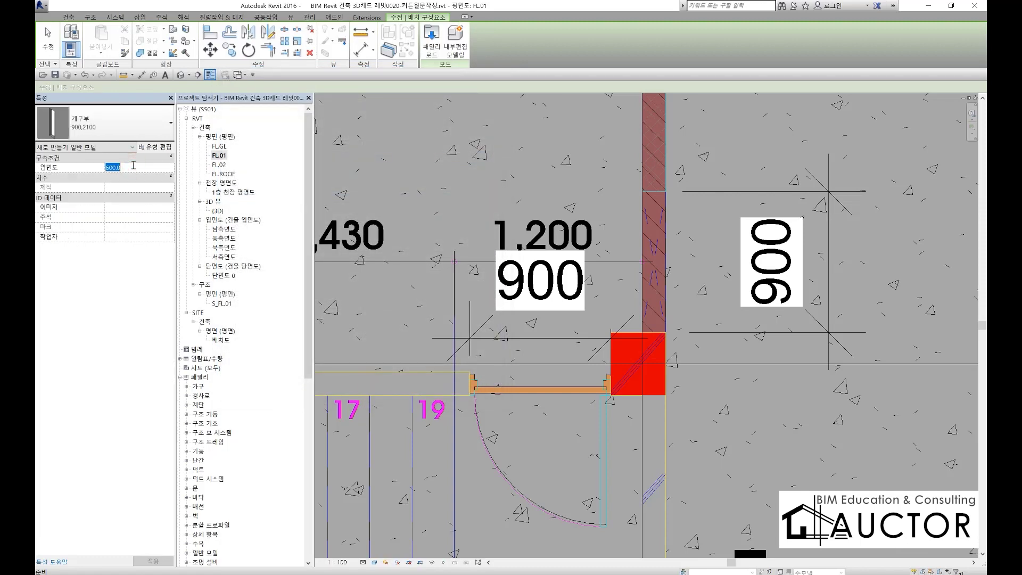
text(0.0)
click(637, 200)
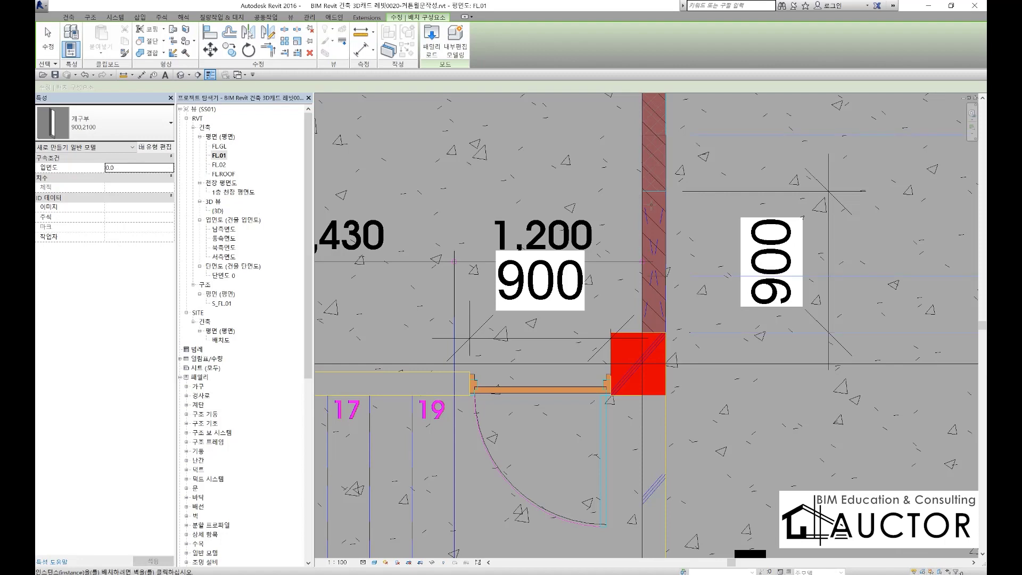
key(Escape)
key(Escape)
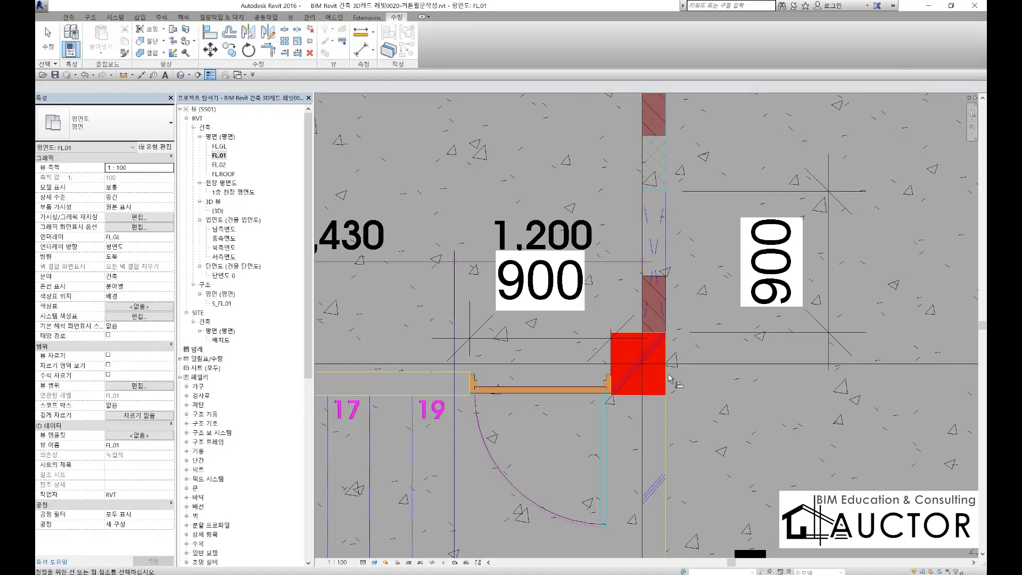
Align the lower end of the 900,2100 opening with the upper face of the column by the stair door
scroll(667, 373, up, 2)
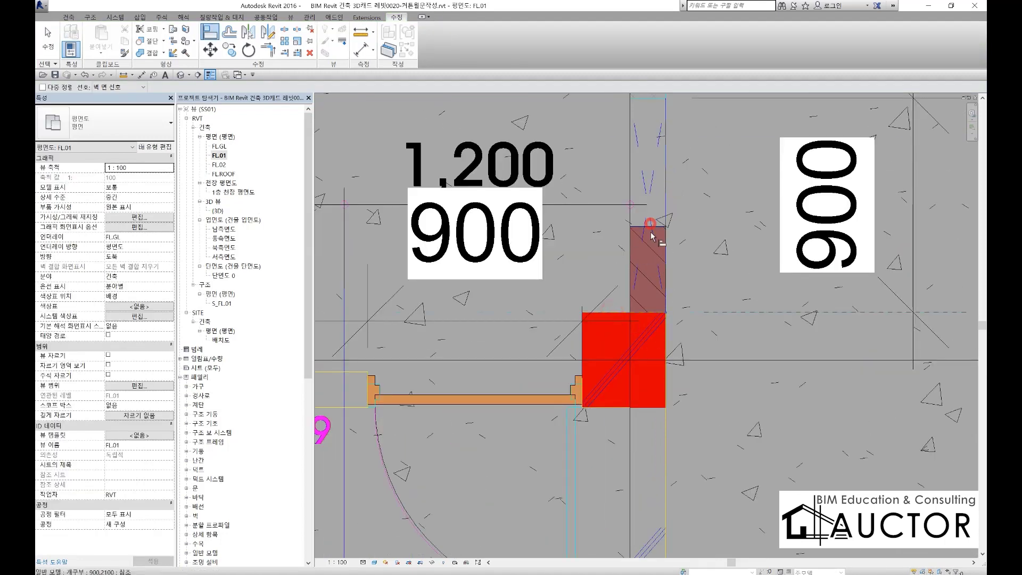
scroll(683, 287, down, 4)
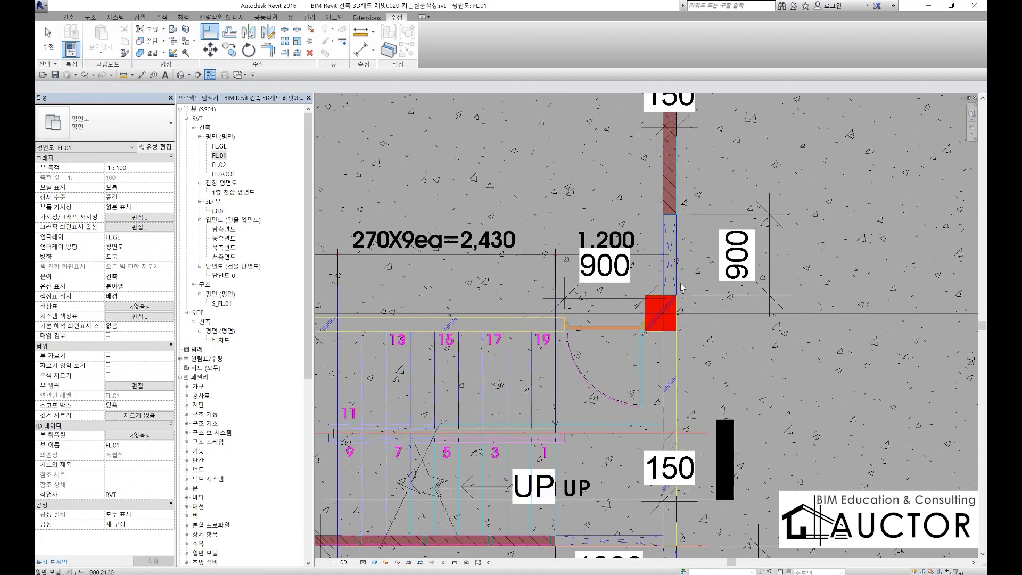
scroll(682, 288, down, 3)
scroll(582, 286, up, 5)
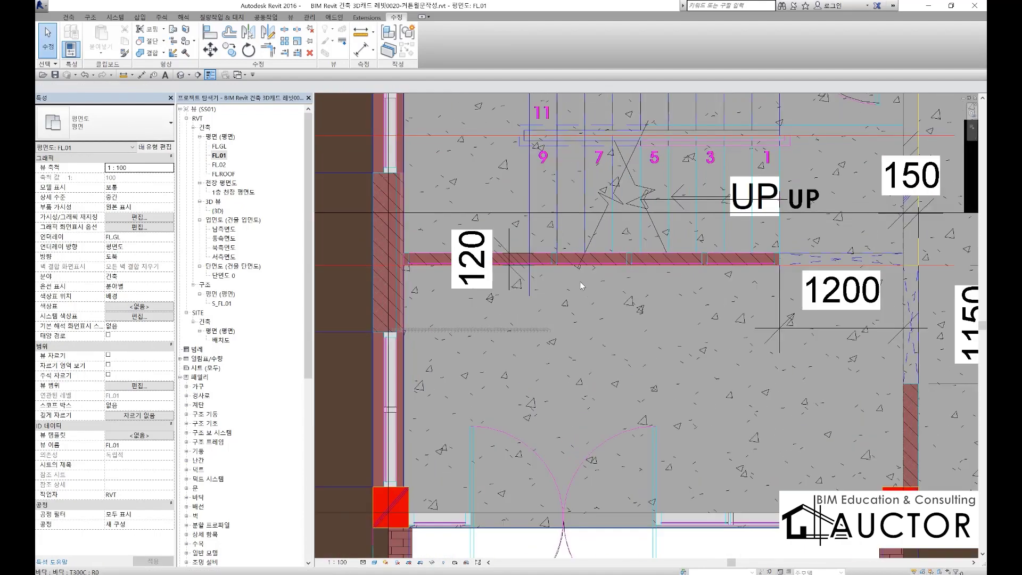
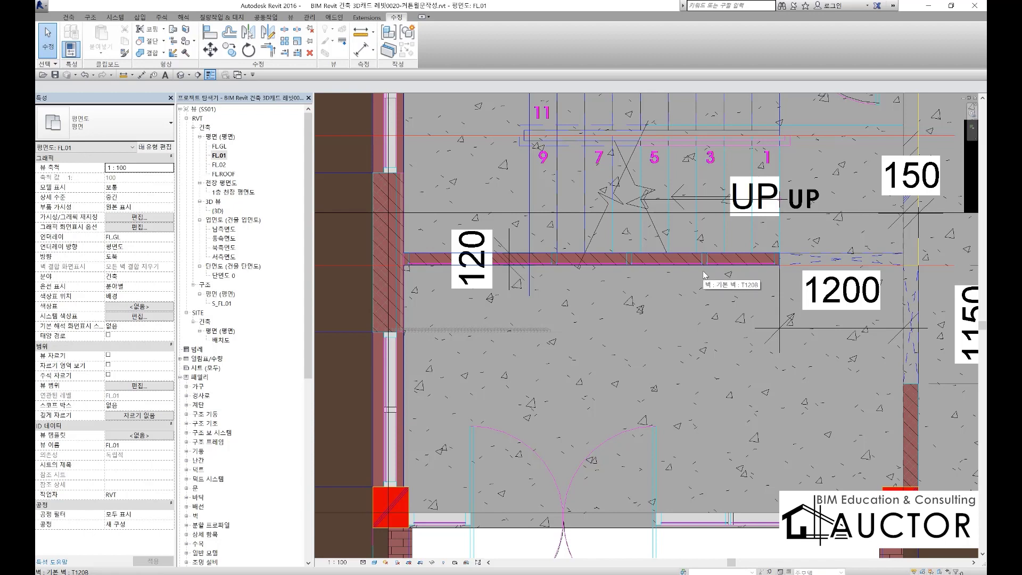
Move the building section line down so it cuts just below the wall along the lower side of the stair
scroll(556, 229, down, 3)
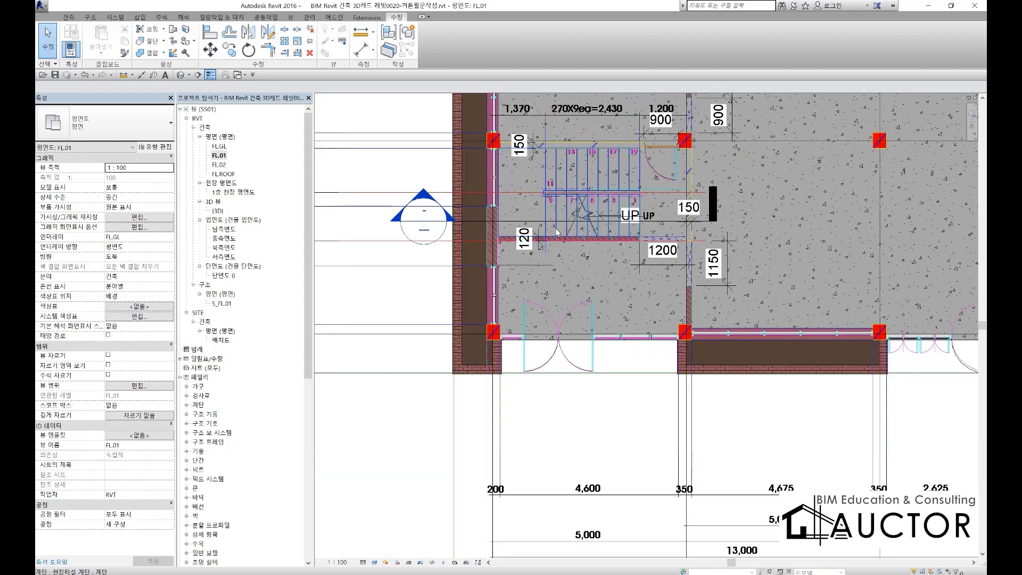
middle_drag(511, 267, 585, 254)
scroll(585, 254, up, 2)
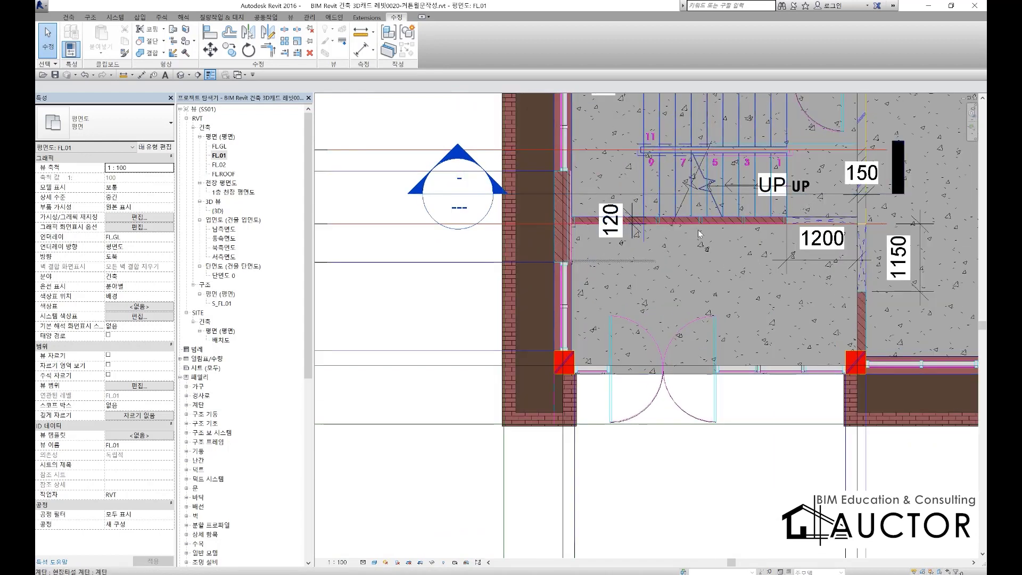
click(626, 194)
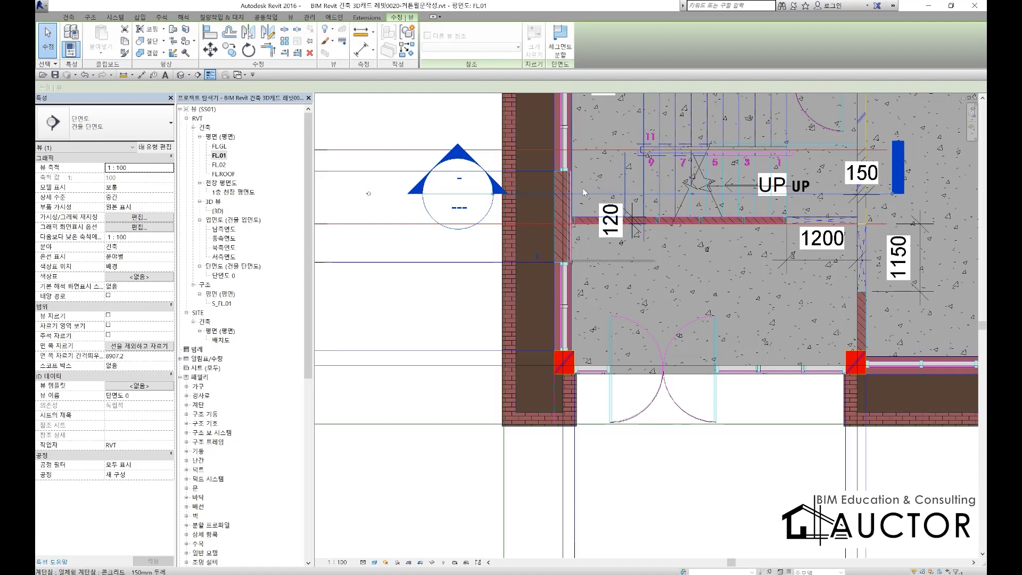
drag(600, 192, 579, 249)
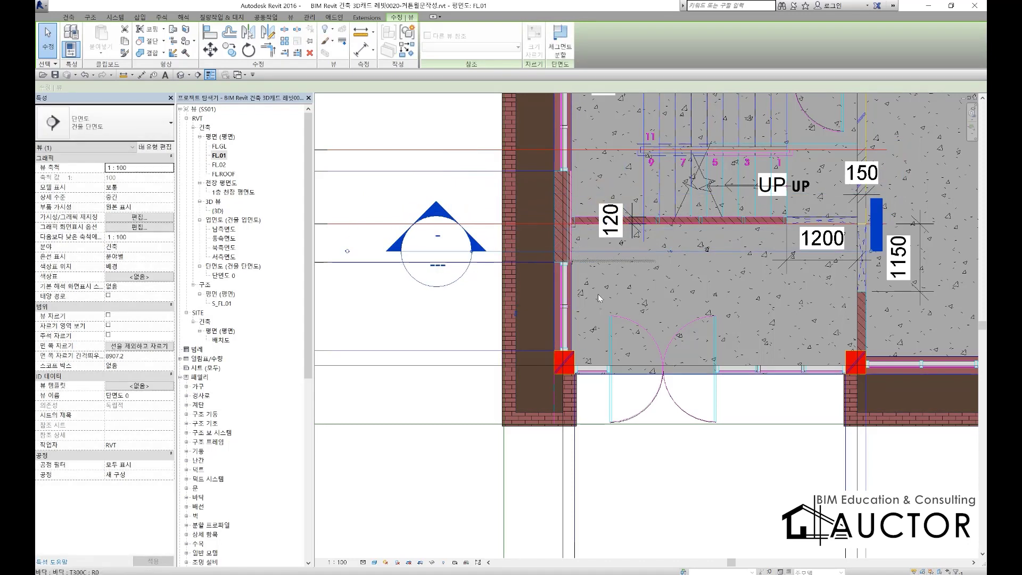
scroll(598, 292, down, 3)
scroll(599, 293, up, 3)
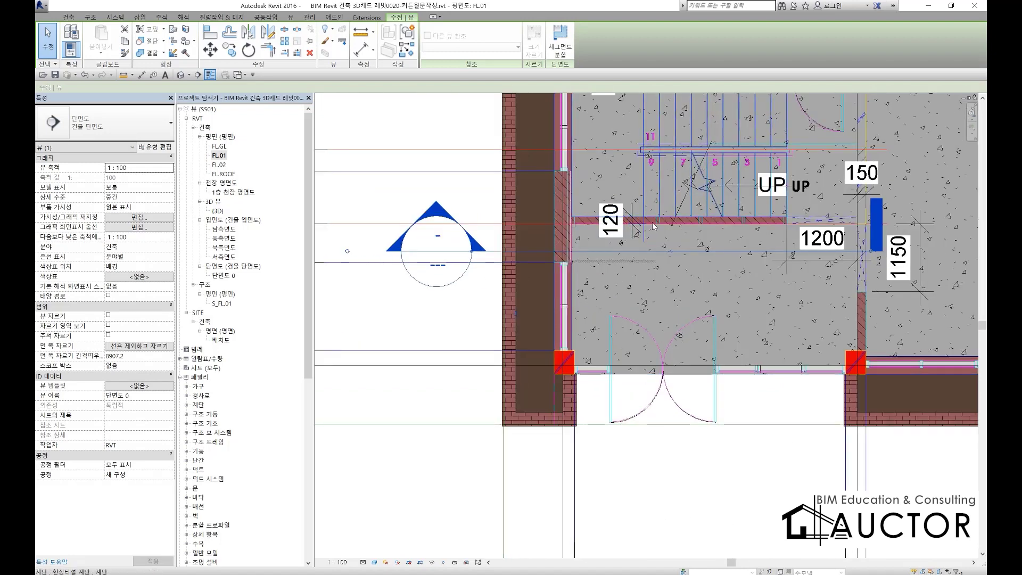
Draw an AW08 curtain wall about 1840 mm long from FL.01 to FL.02, just below and parallel to the stair's lower wall
click(73, 19)
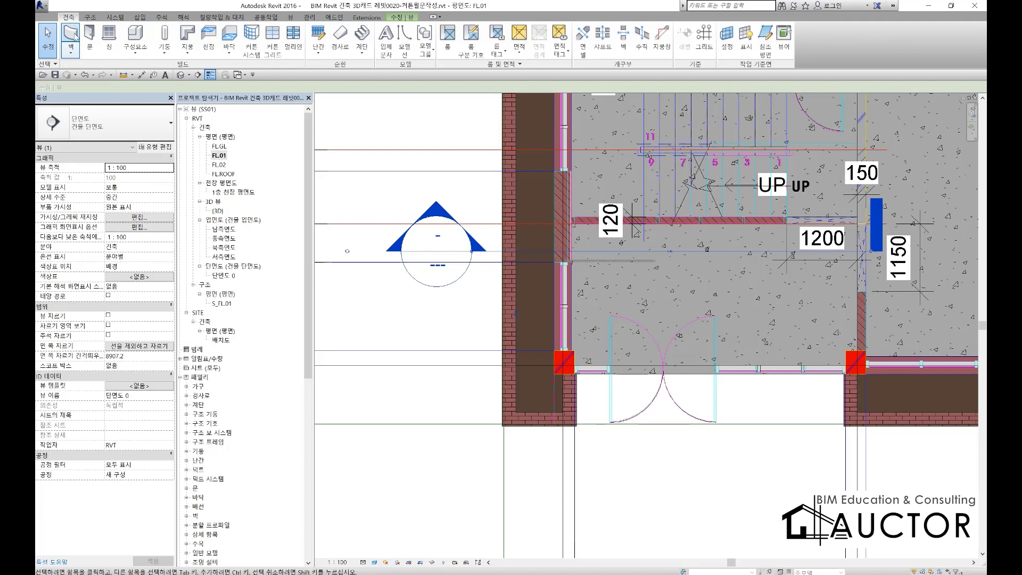
click(73, 34)
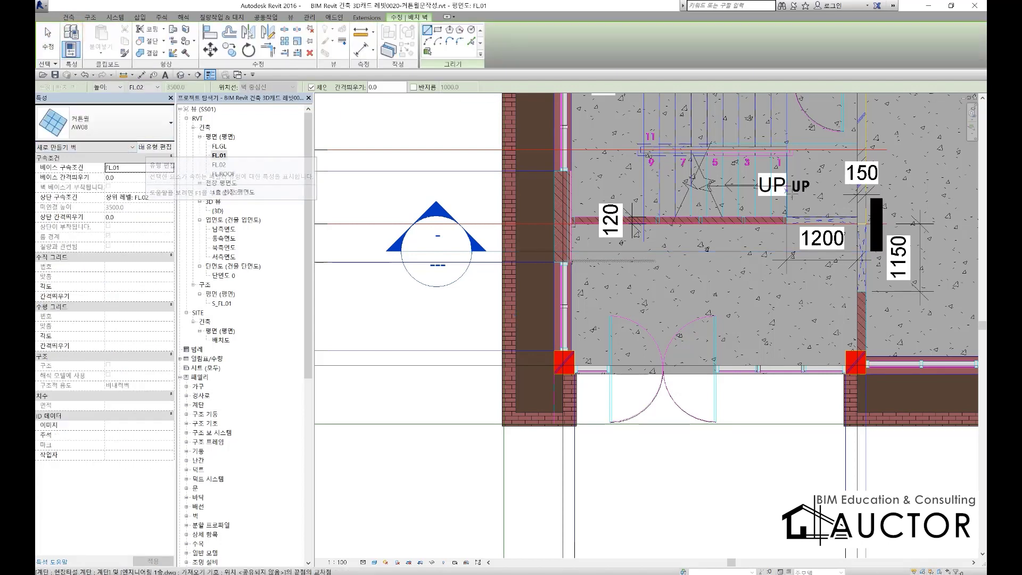
scroll(773, 207, up, 5)
click(722, 291)
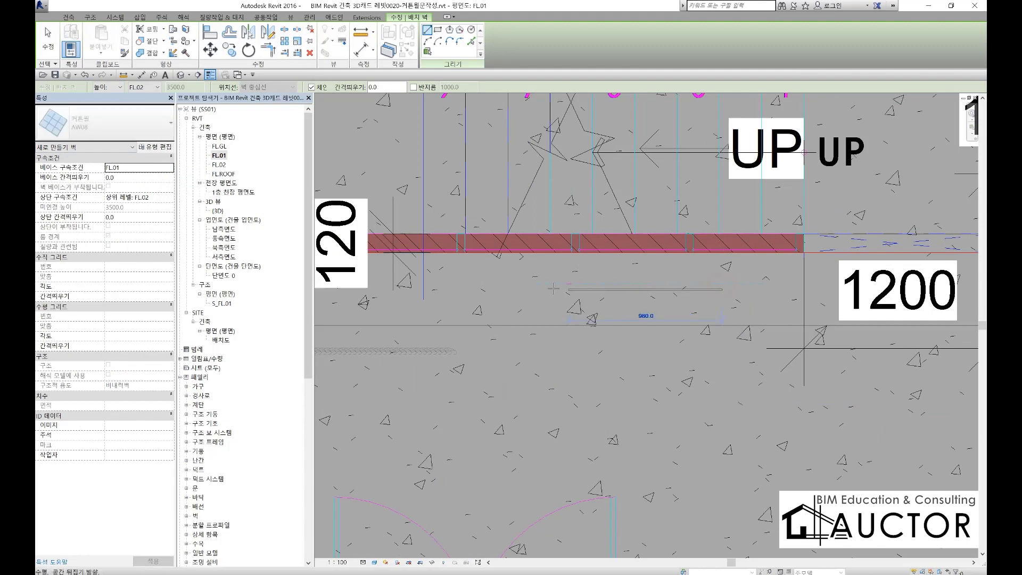
click(434, 290)
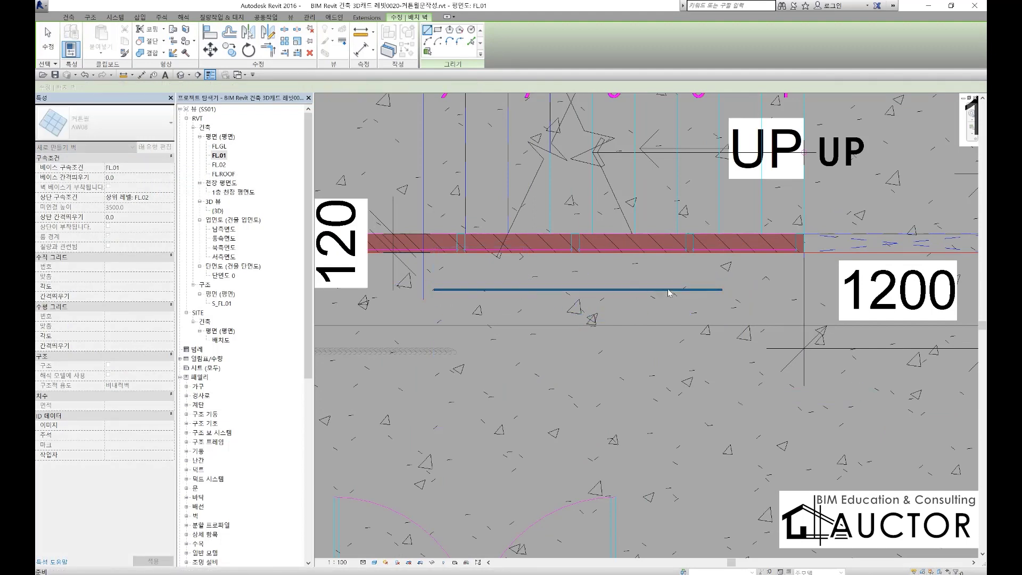
key(Escape)
scroll(723, 290, down, 5)
middle_drag(461, 300, 564, 295)
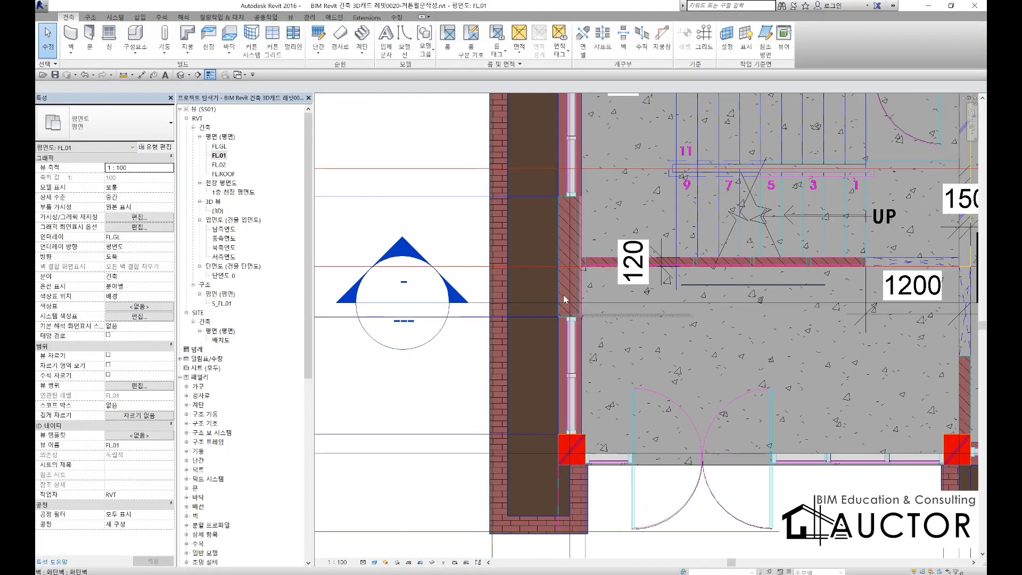
In the building section, stretch the AW08 curtain wall to about 3800 mm, from the exterior wall to the stair wall's end beside the opening
double_click(426, 256)
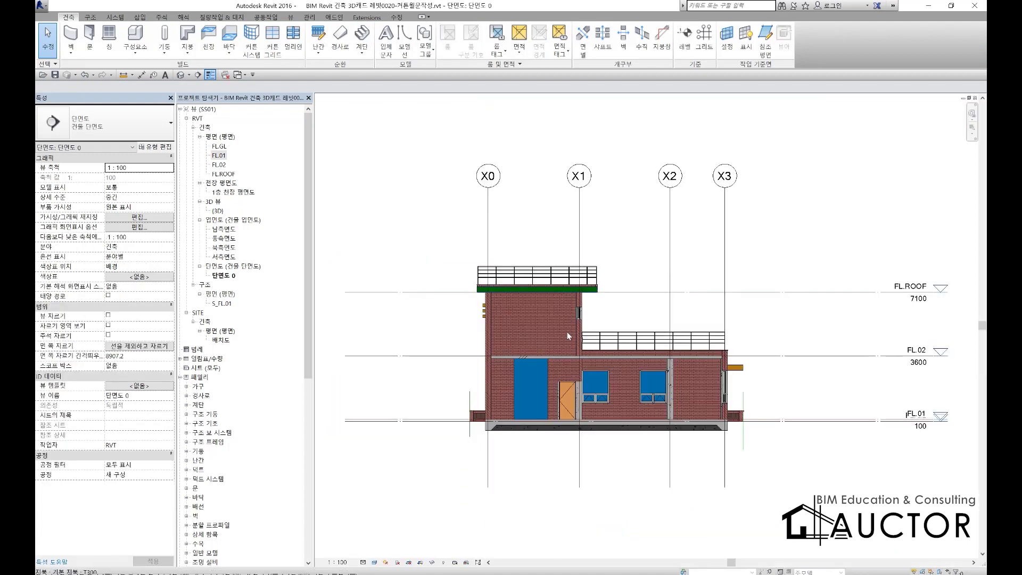
scroll(531, 419, up, 6)
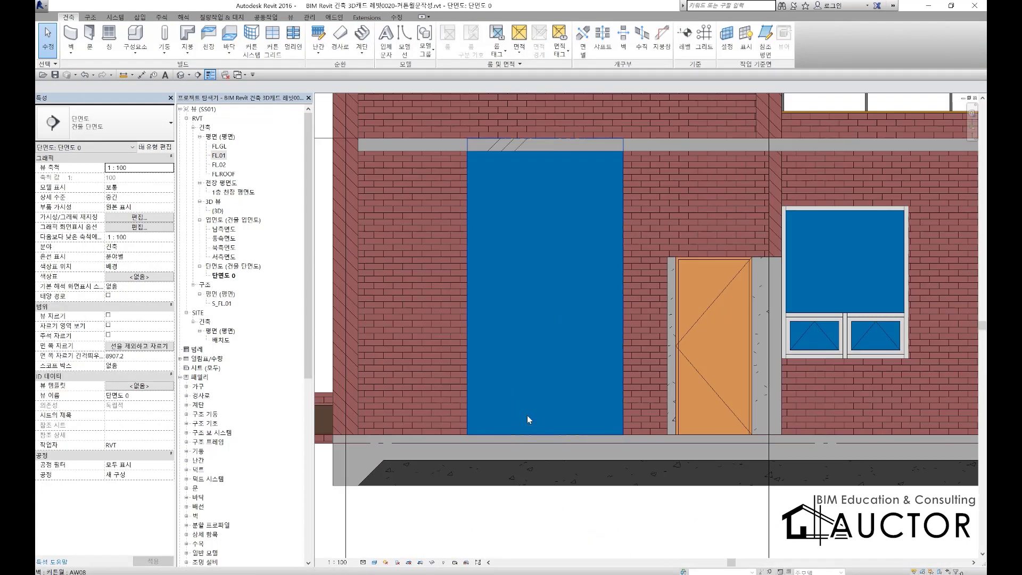
scroll(563, 281, down, 2)
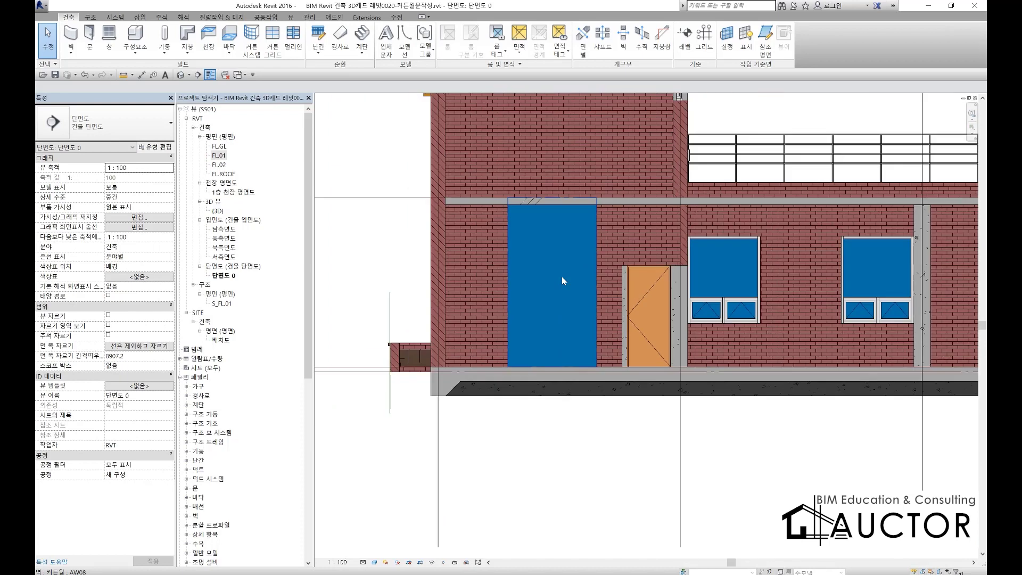
scroll(523, 267, up, 3)
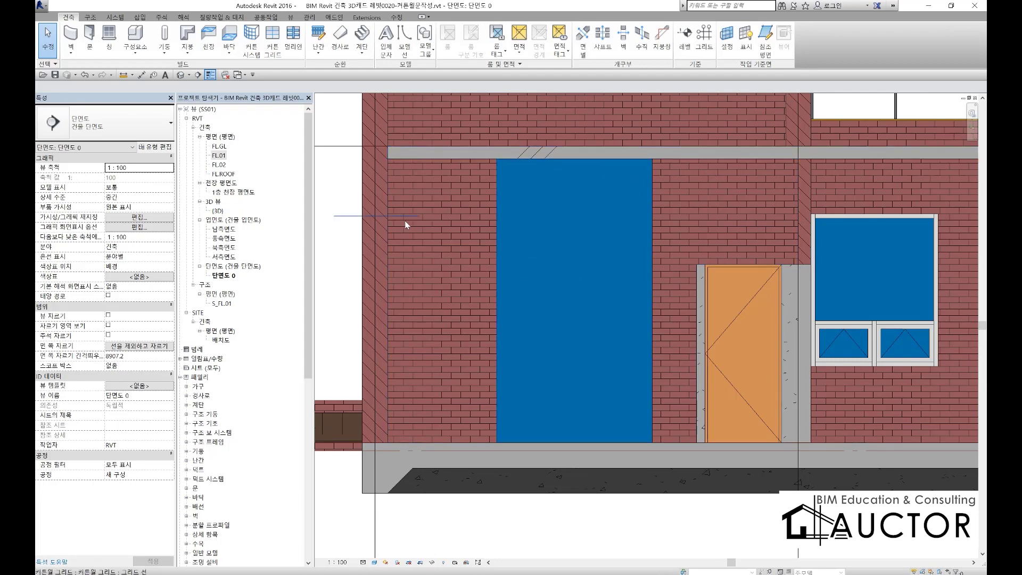
click(499, 229)
scroll(674, 290, up, 4)
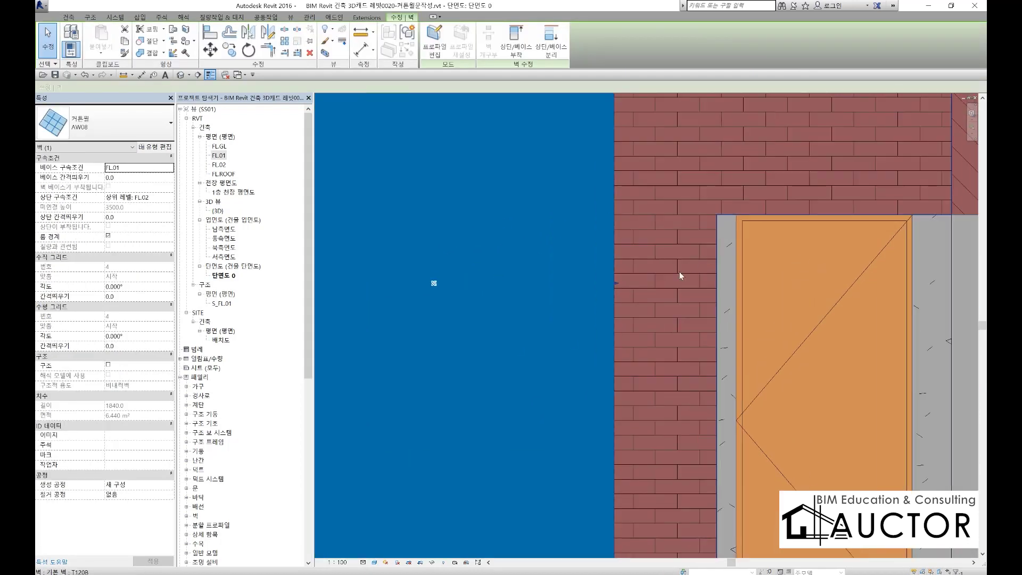
mouse_move(616, 283)
mouse_down()
mouse_move(715, 284)
mouse_move(452, 282)
mouse_up()
scroll(714, 285, down, 4)
scroll(607, 286, up, 5)
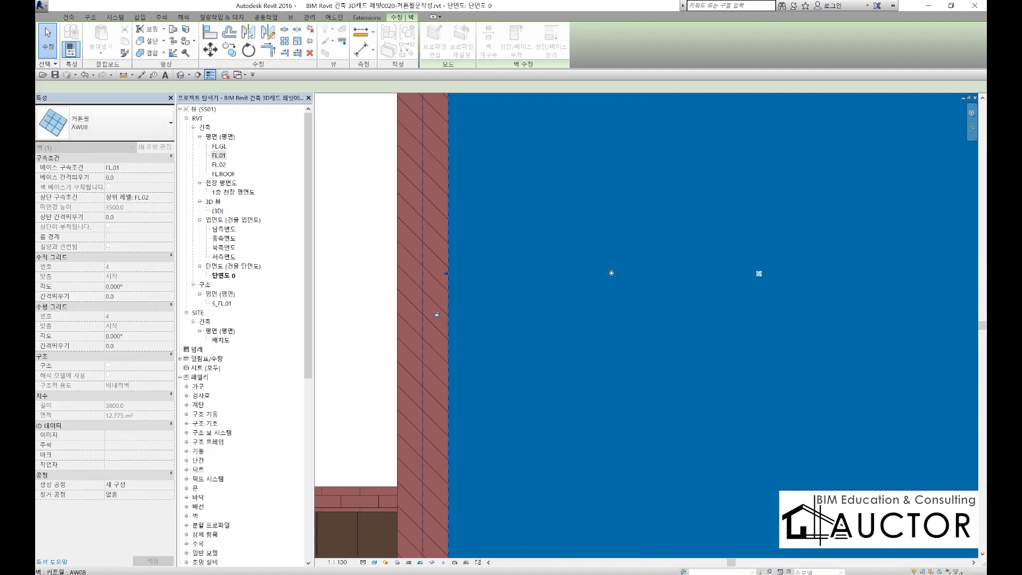
Lower the top of the AW08 curtain wall to the underside of the FL.02 slab, a top offset of -150
scroll(674, 274, down, 4)
scroll(673, 228, up, 4)
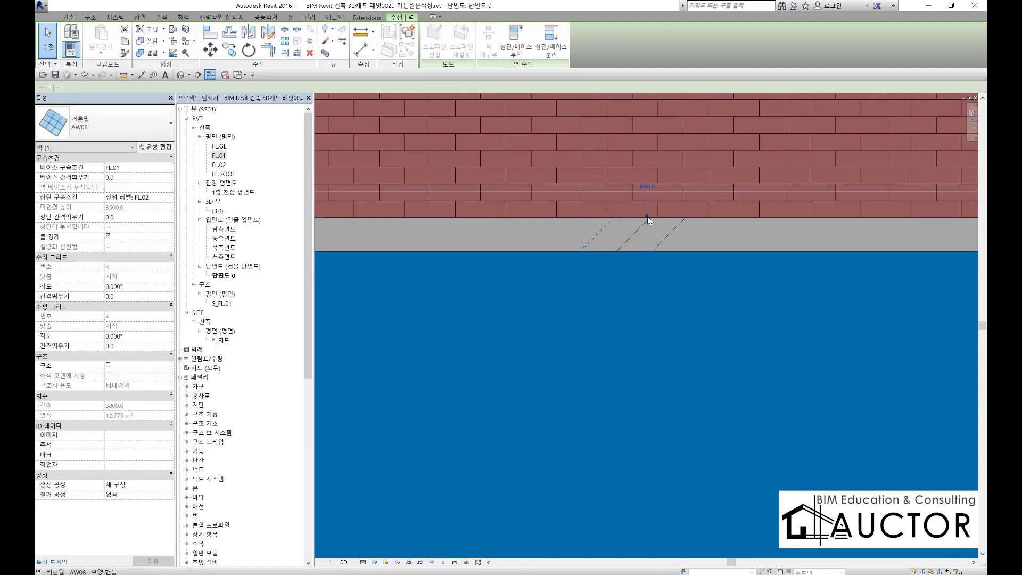
drag(648, 217, 644, 252)
scroll(692, 215, down, 2)
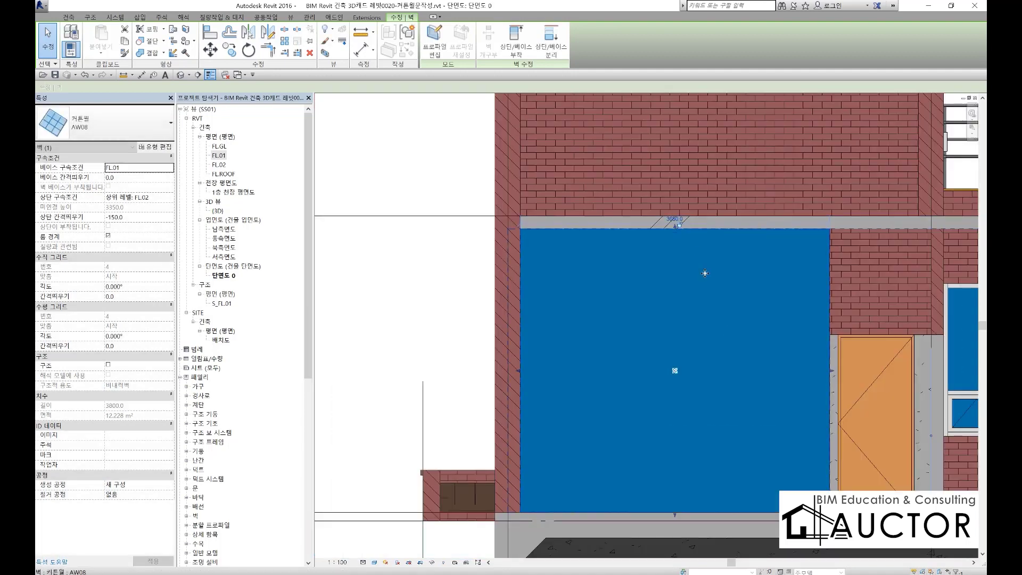
key(Escape)
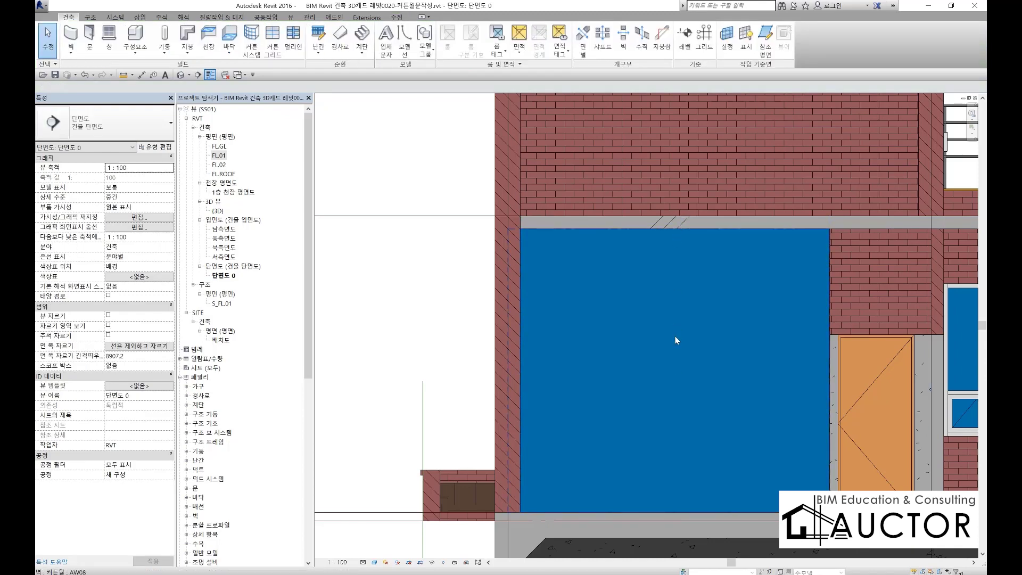
middle_drag(676, 342, 656, 261)
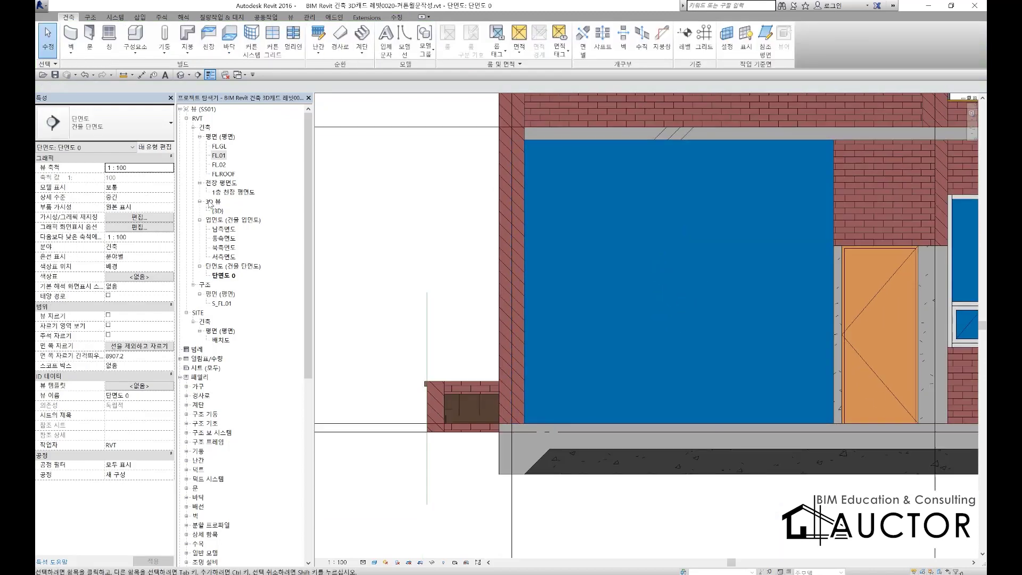
In the FL.01 plan, delete the 120 thickness dimension at the stair's lower wall
double_click(224, 157)
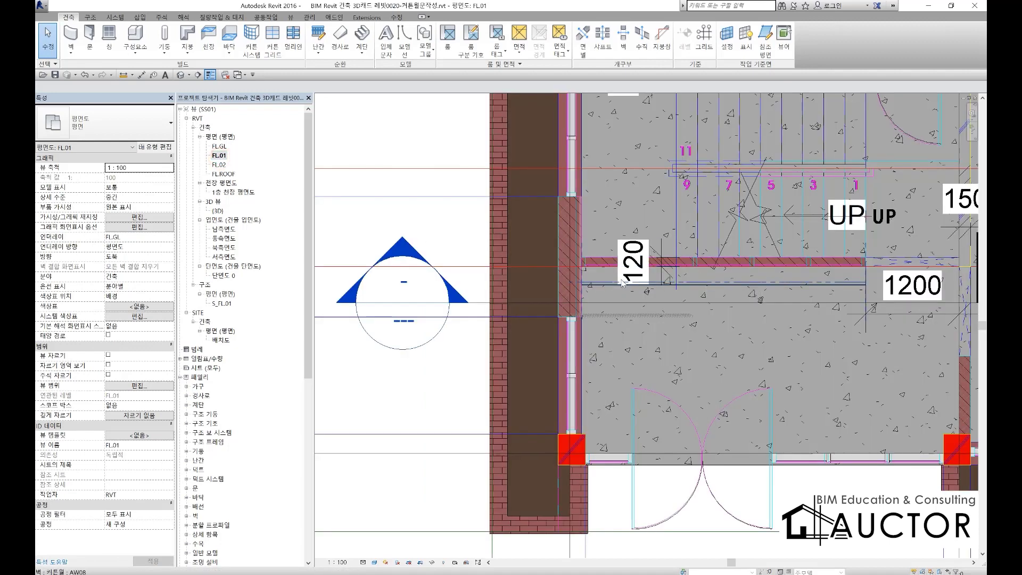
click(654, 251)
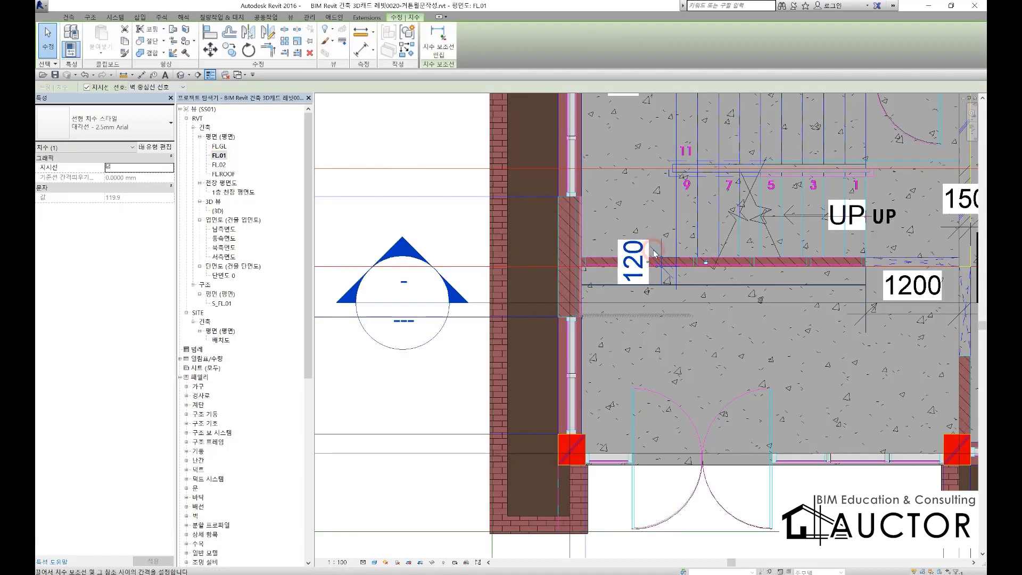
key(Delete)
scroll(729, 274, up, 3)
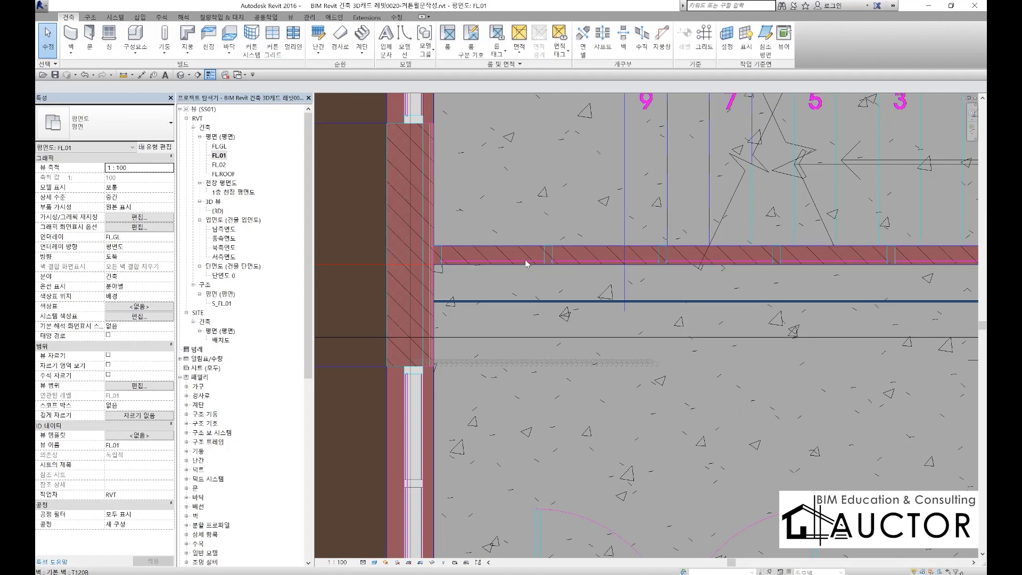
scroll(674, 260, down, 2)
middle_drag(674, 260, 586, 261)
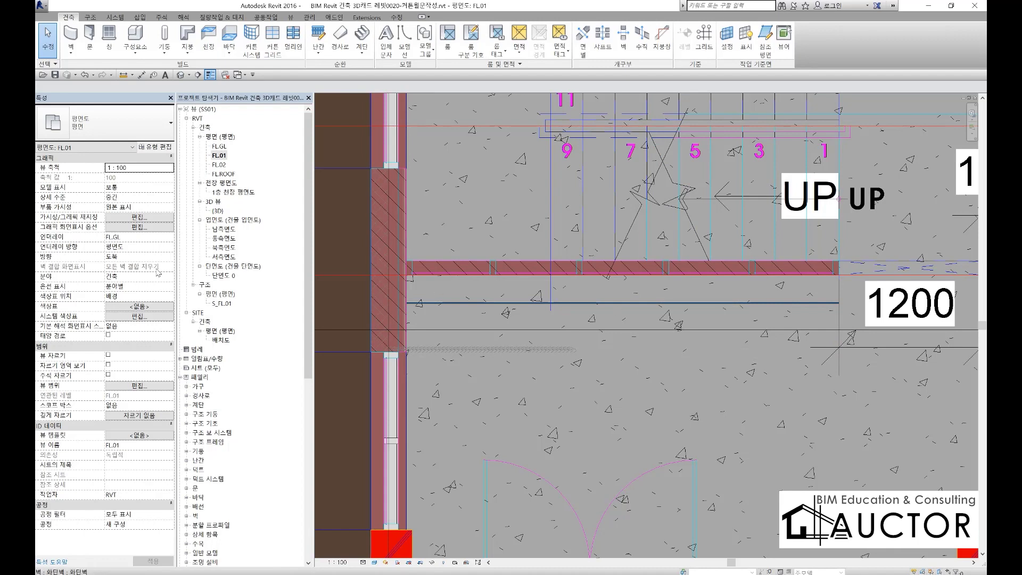
scroll(646, 263, down, 2)
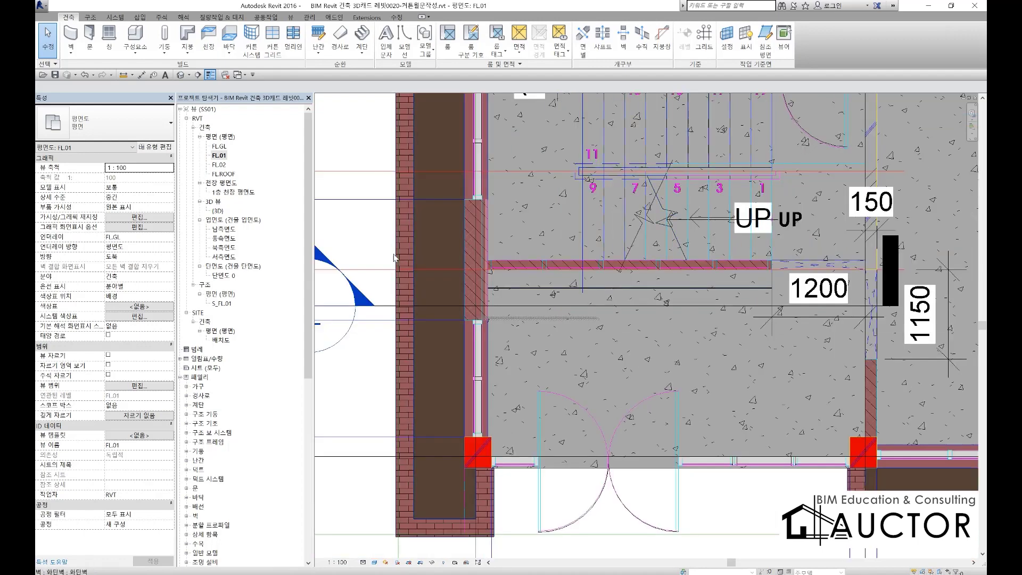
Return to the building section and place four vertical curtain grid lines across the AW08 curtain wall
double_click(366, 300)
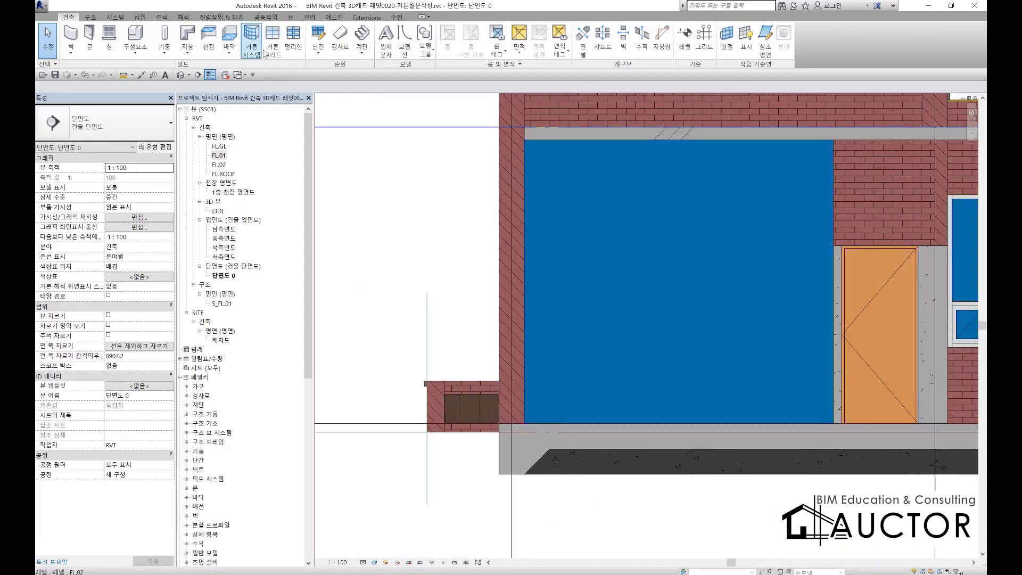
click(273, 40)
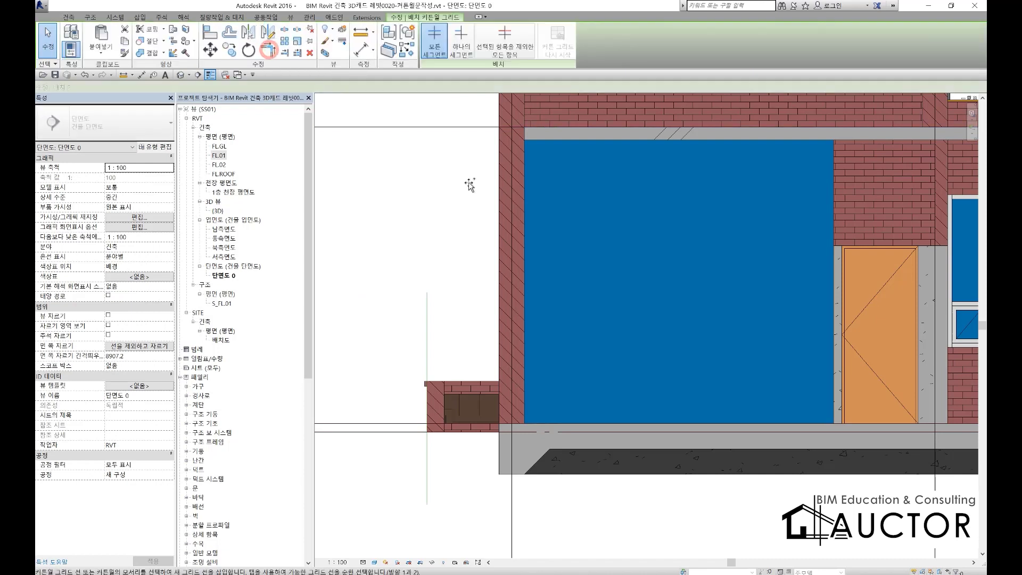
click(584, 155)
click(634, 154)
click(676, 152)
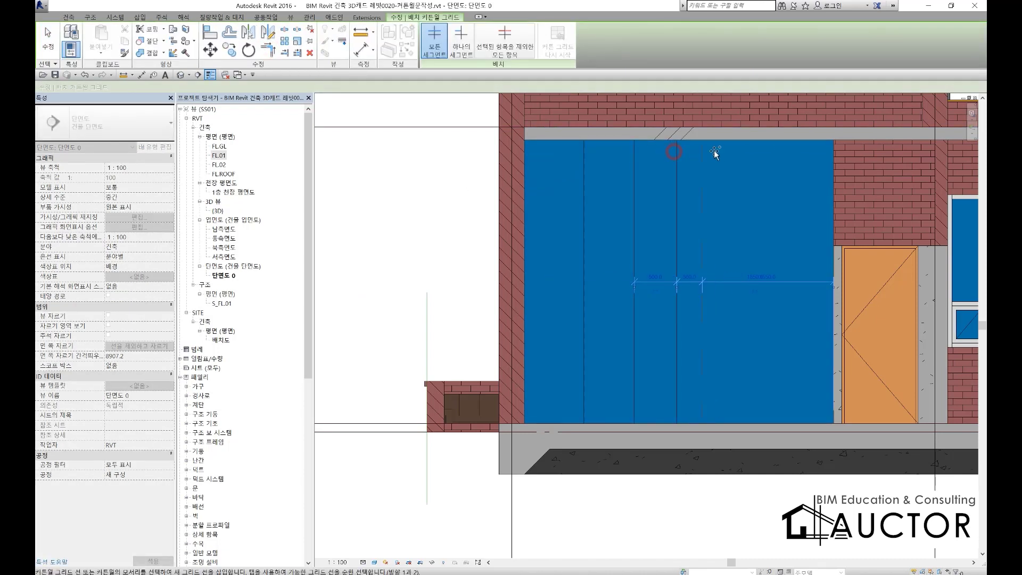
click(729, 153)
key(Escape)
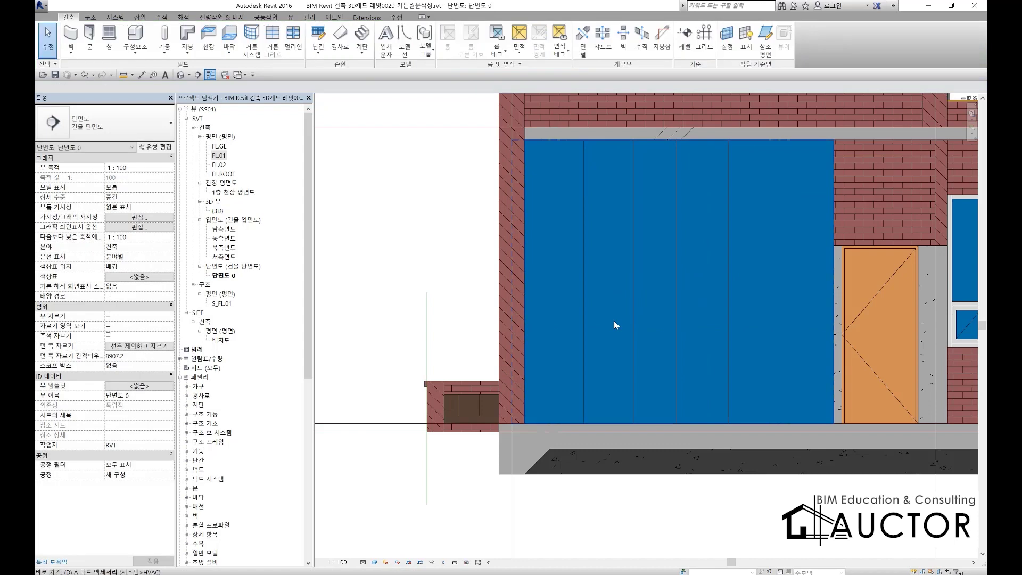
Dimension the AW08 curtain wall from edge to edge through its four vertical grid lines and make the spacing equal
key(d)
key(i)
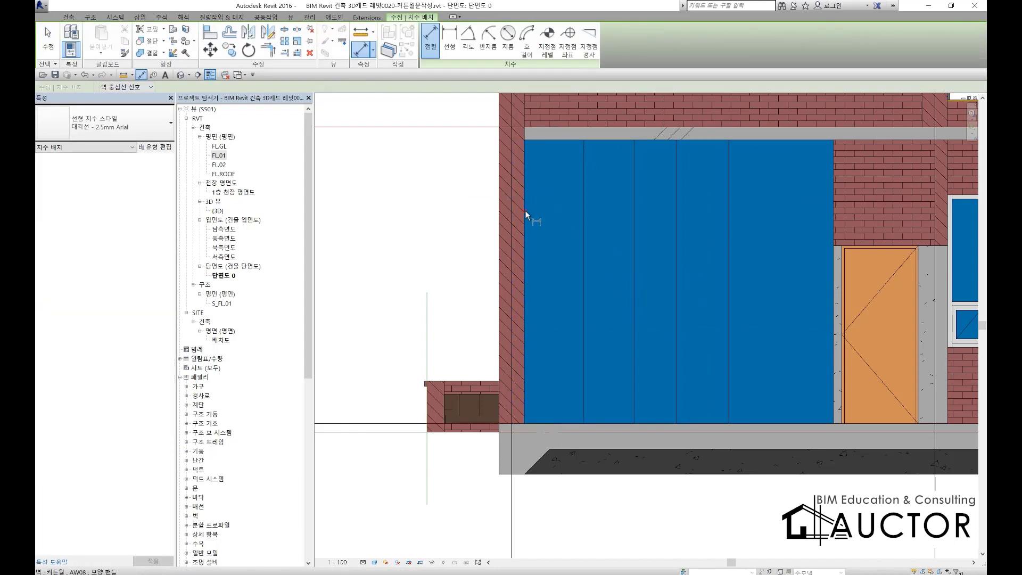
click(525, 209)
click(582, 187)
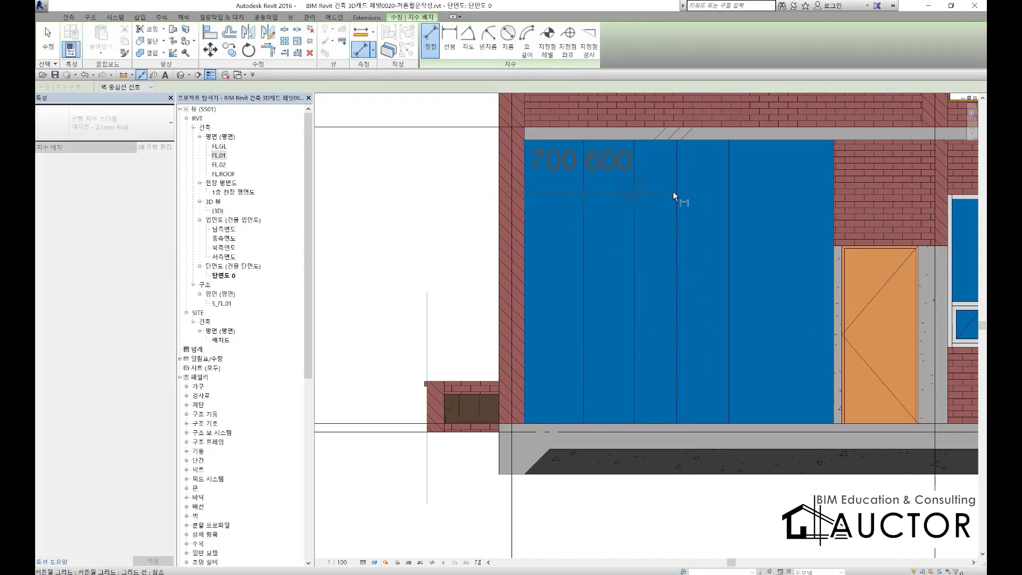
click(832, 203)
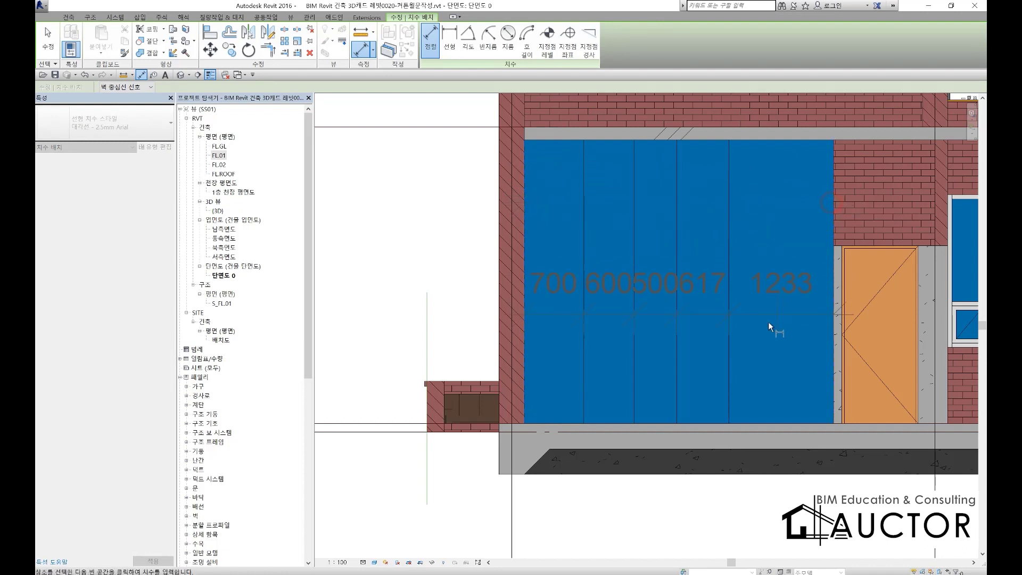
middle_drag(768, 321, 769, 228)
click(684, 426)
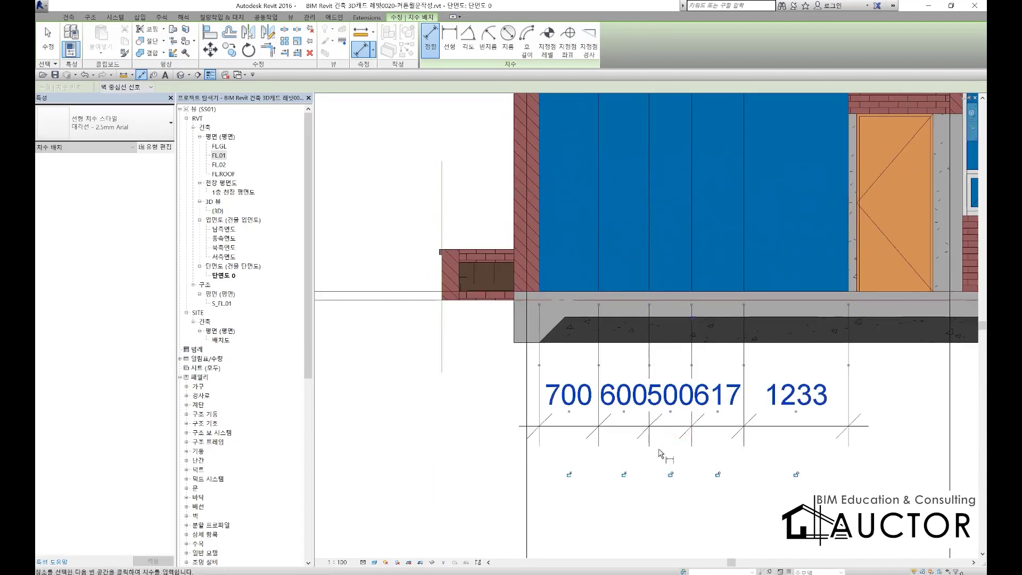
click(694, 318)
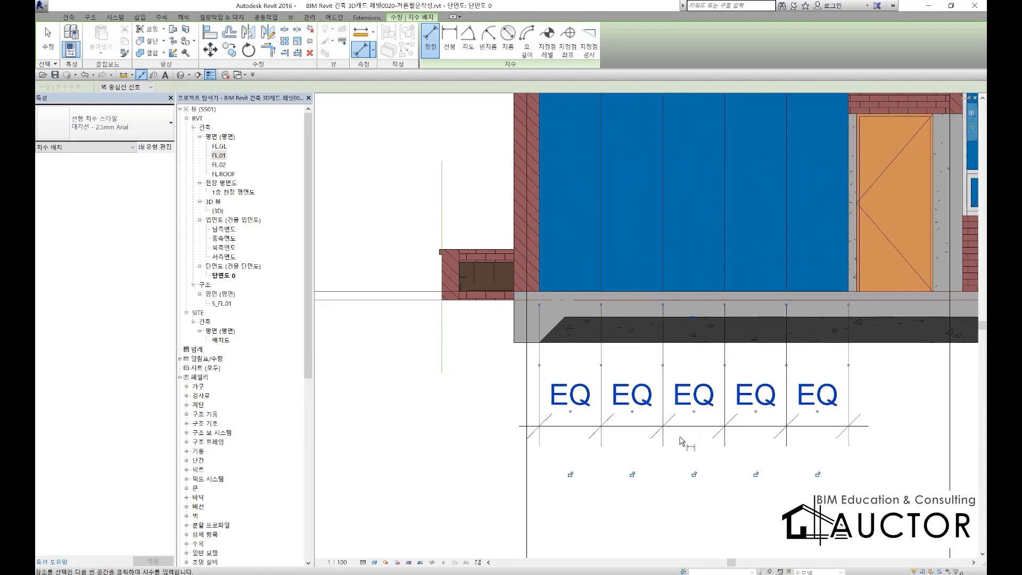
Delete the equality dimension string below the curtain wall
key(Escape)
click(706, 398)
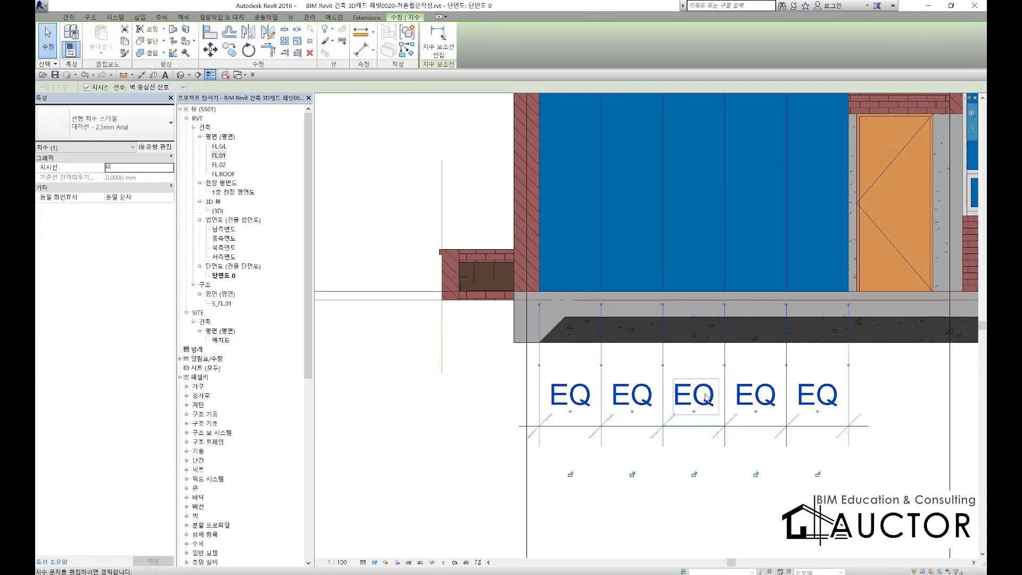
key(Delete)
click(903, 564)
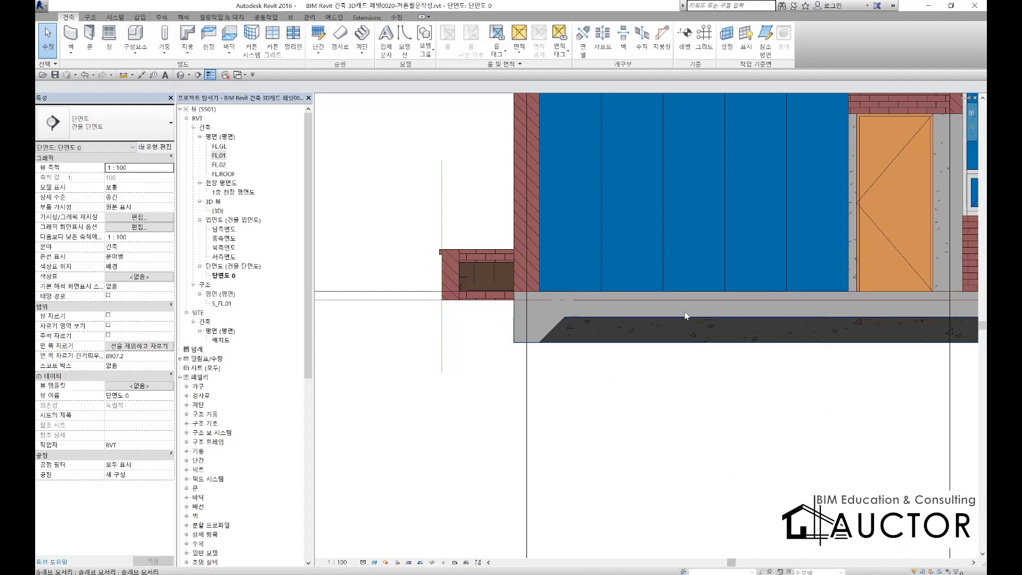
Place 50 x 120mm rectangular mullions on all grid lines of the AW08 curtain wall
middle_drag(636, 193, 604, 312)
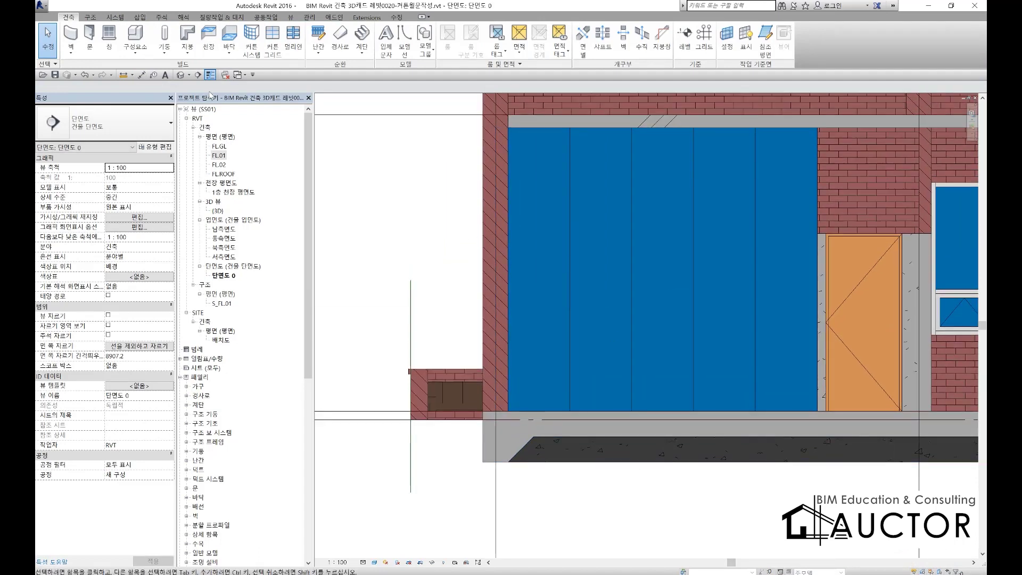
click(287, 51)
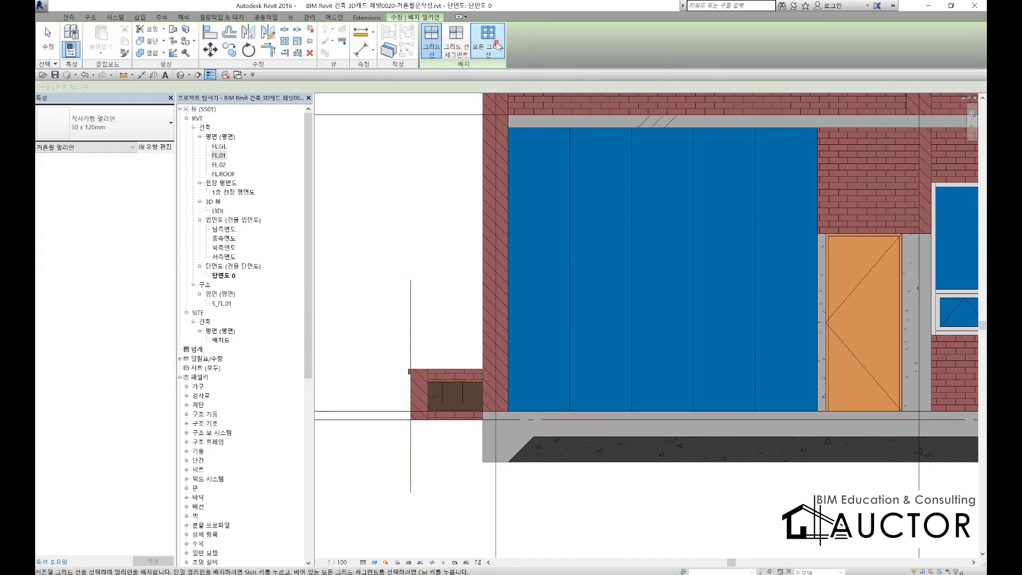
click(497, 46)
click(578, 222)
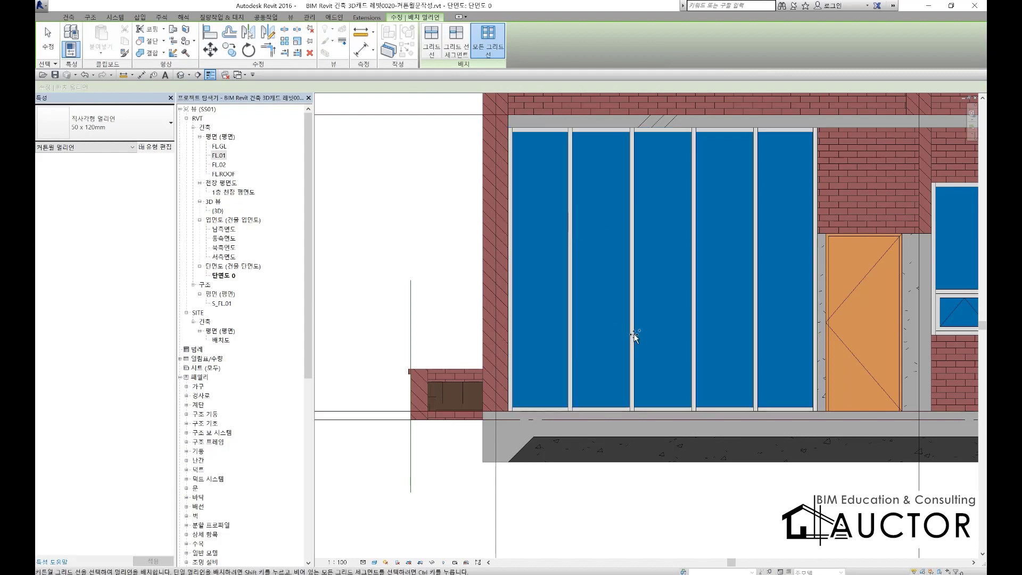
key(Escape)
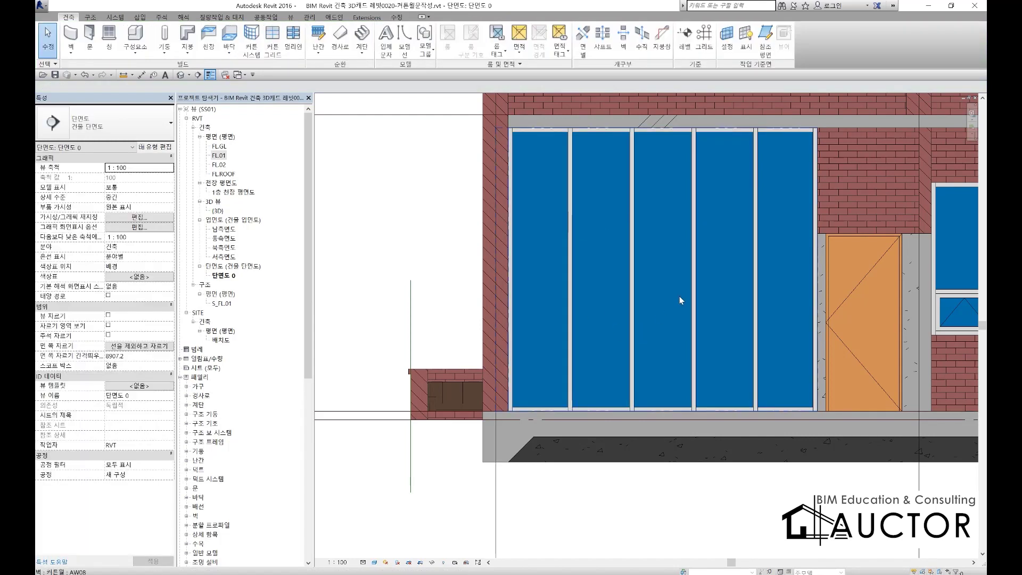
In the FL.01 plan, move the AW08 curtain wall onto the stair's lower brick wall so their outer faces align
double_click(219, 156)
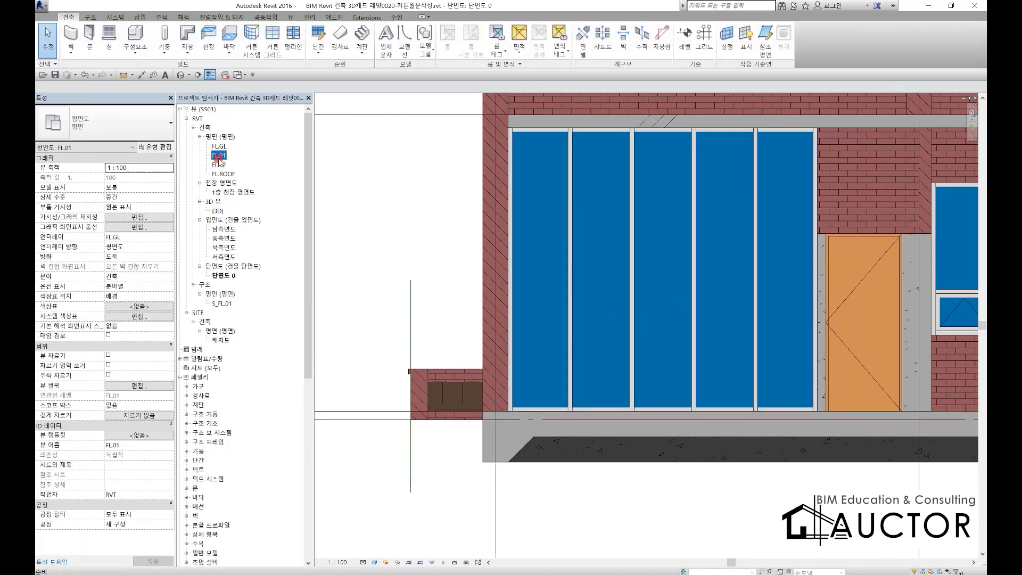
scroll(695, 313, up, 4)
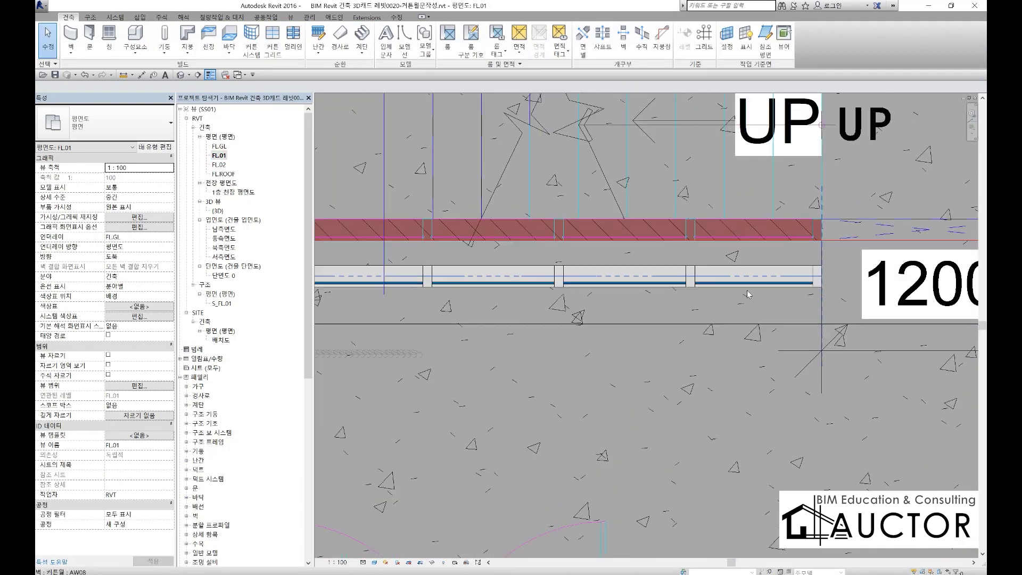
click(755, 285)
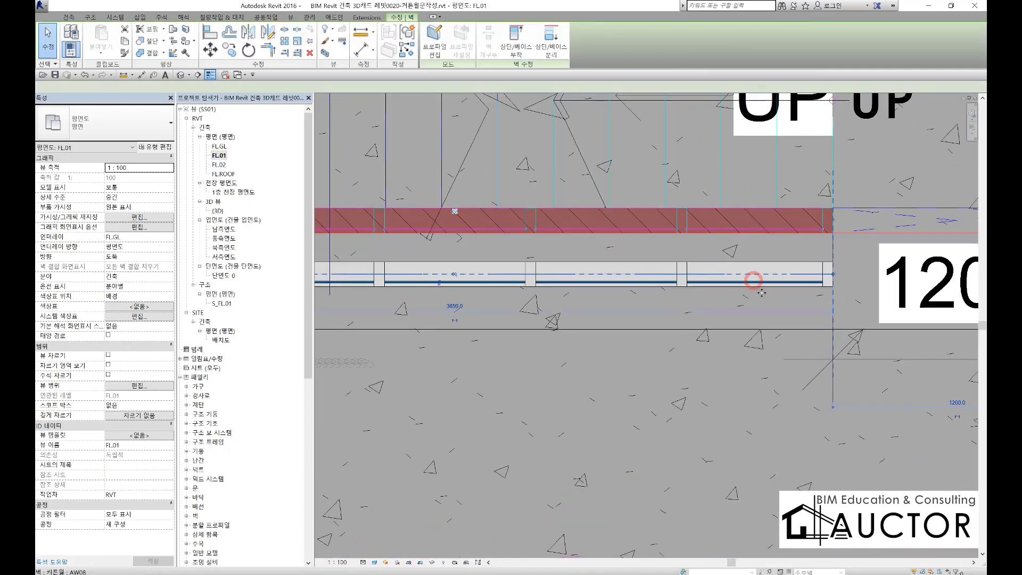
key(m)
key(v)
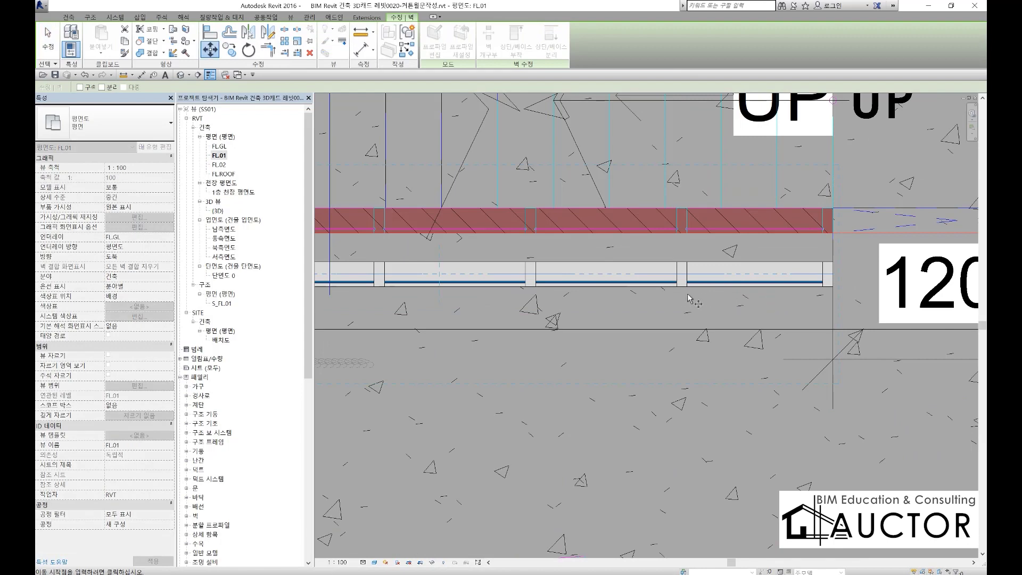
click(685, 264)
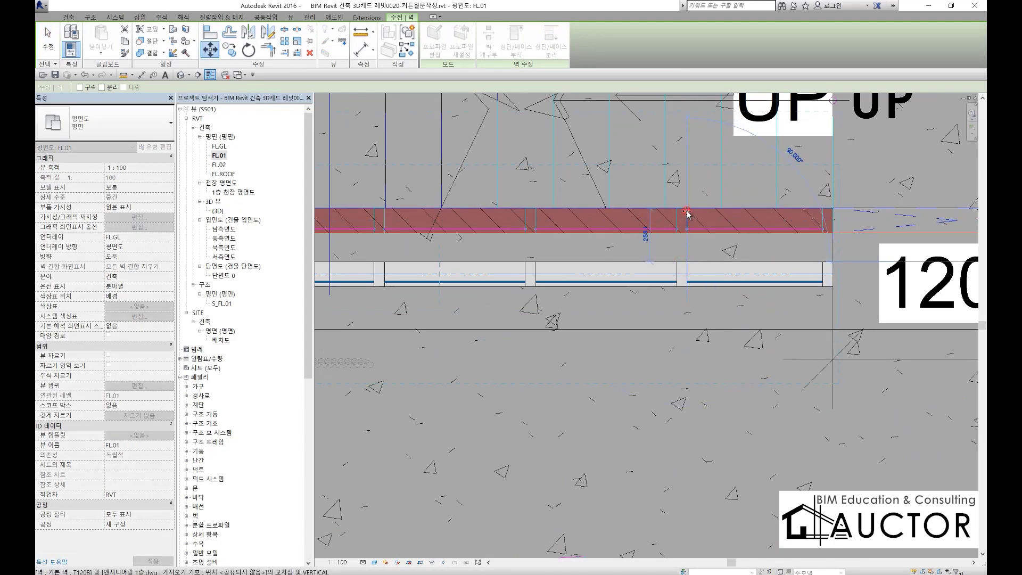
click(686, 212)
scroll(684, 344, down, 2)
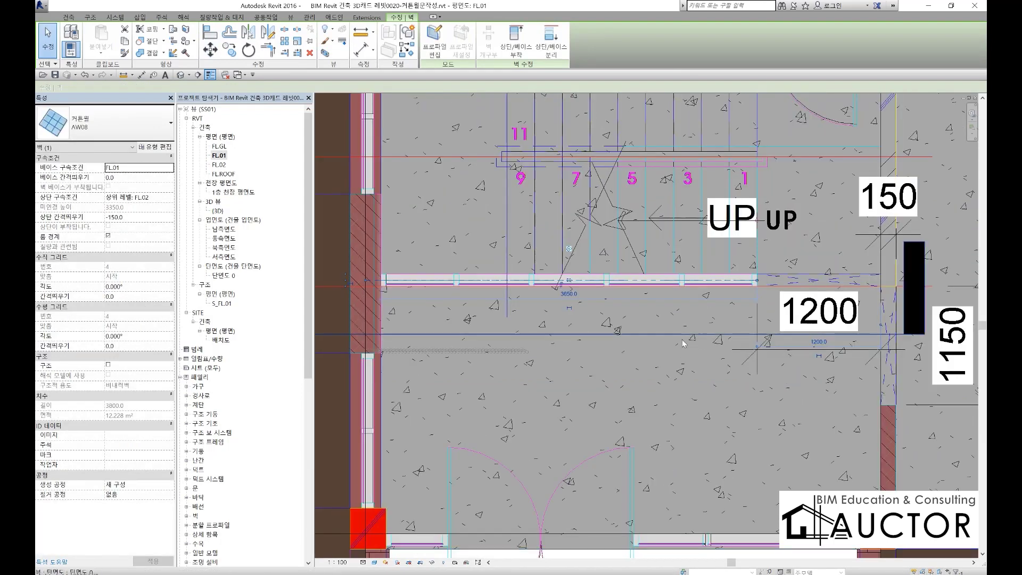
key(Escape)
In the 3D view, enable the section box and lower its top to cut through the first storey around the stair
key(3)
key(d)
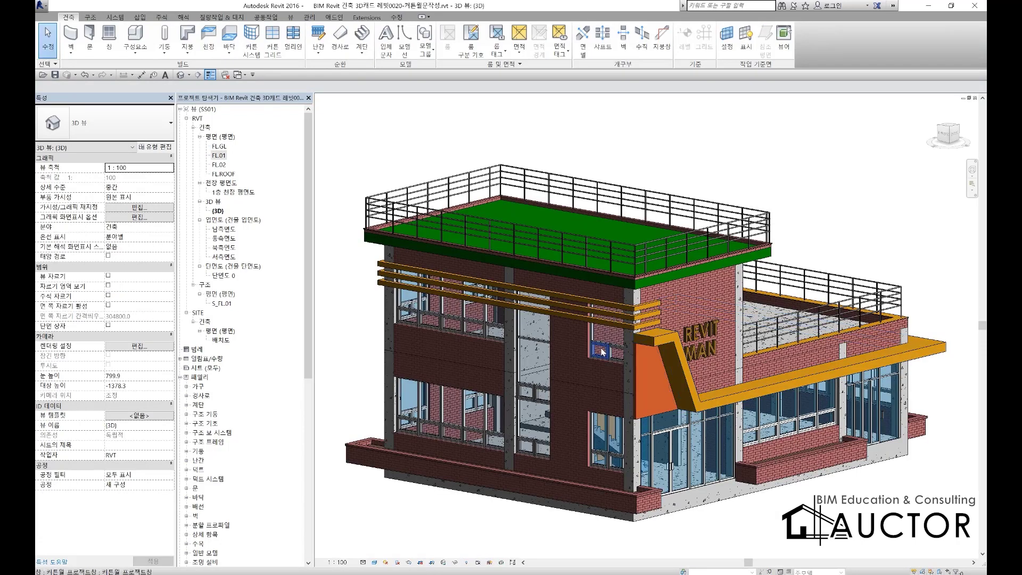
mouse_move(627, 419)
shift+middle_down()
mouse_move(660, 415)
mouse_move(612, 405)
shift+middle_up()
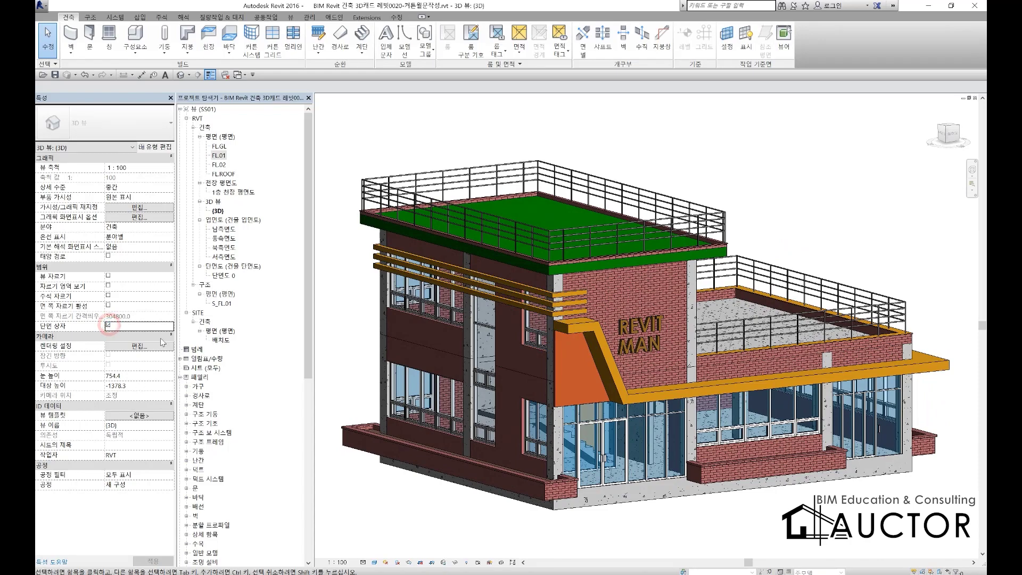
click(953, 132)
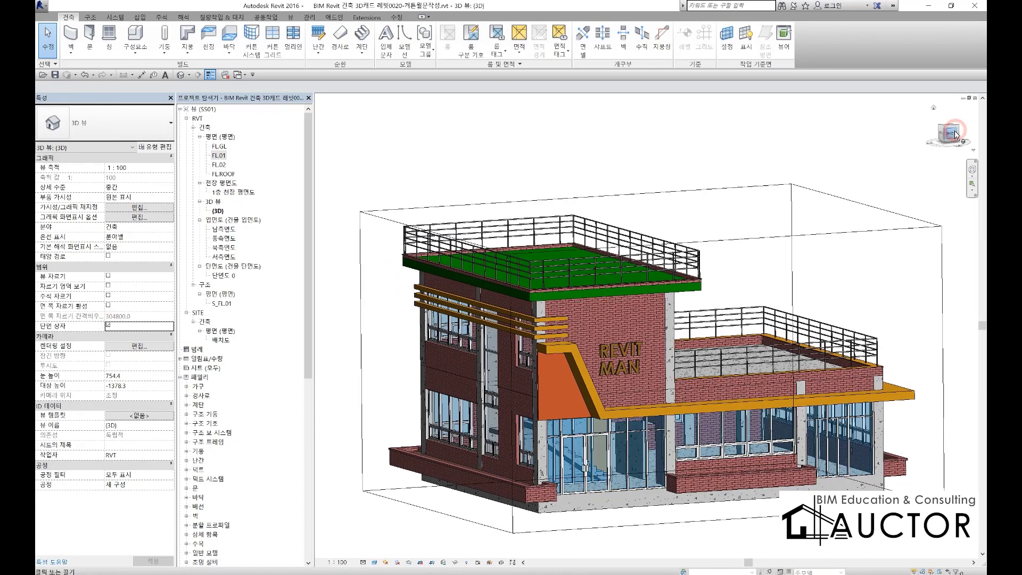
click(651, 217)
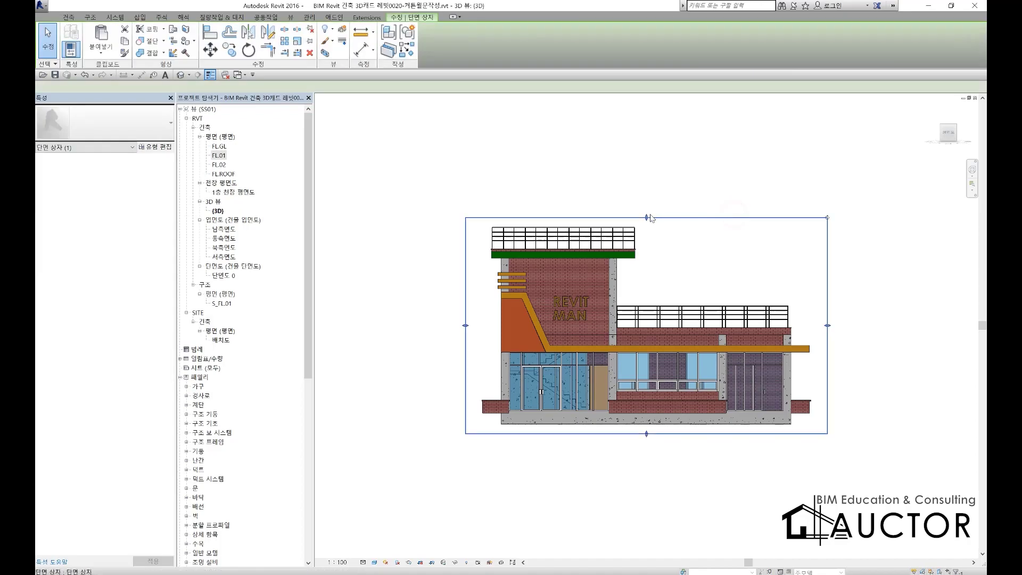
drag(647, 217, 642, 285)
drag(642, 364, 641, 364)
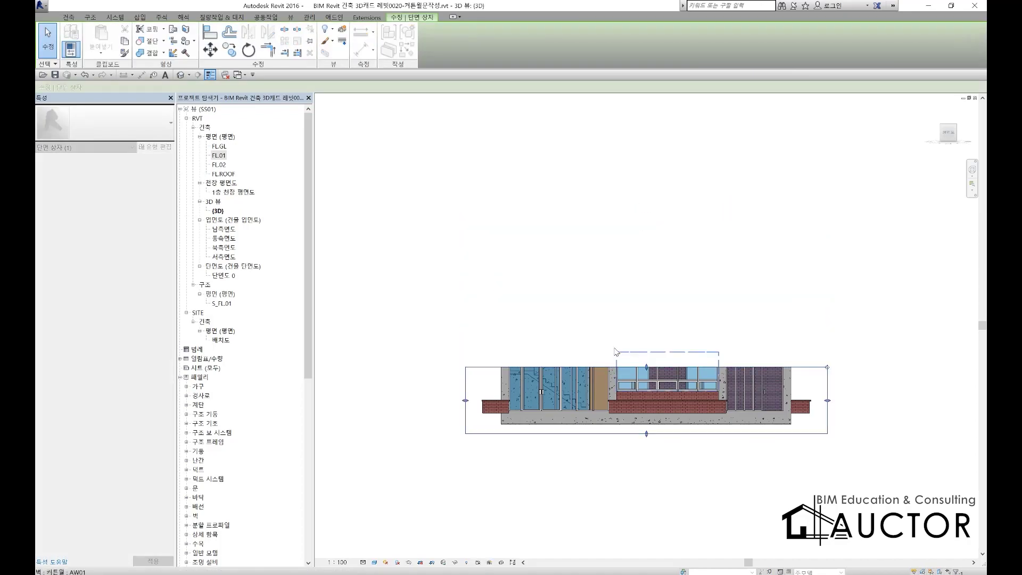
shift+middle_drag(529, 336, 628, 470)
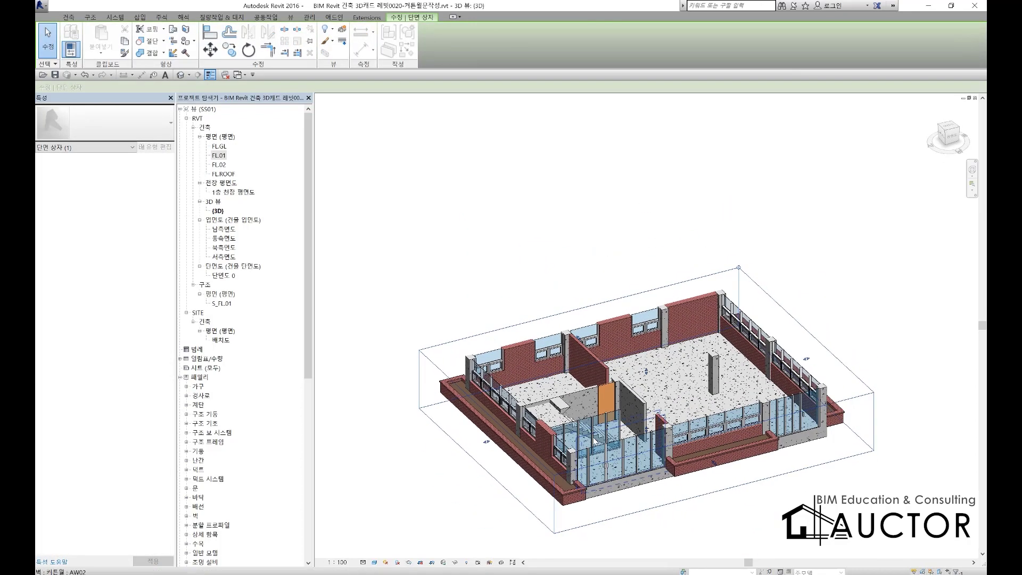
scroll(627, 470, up, 5)
shift+middle_drag(768, 358, 564, 405)
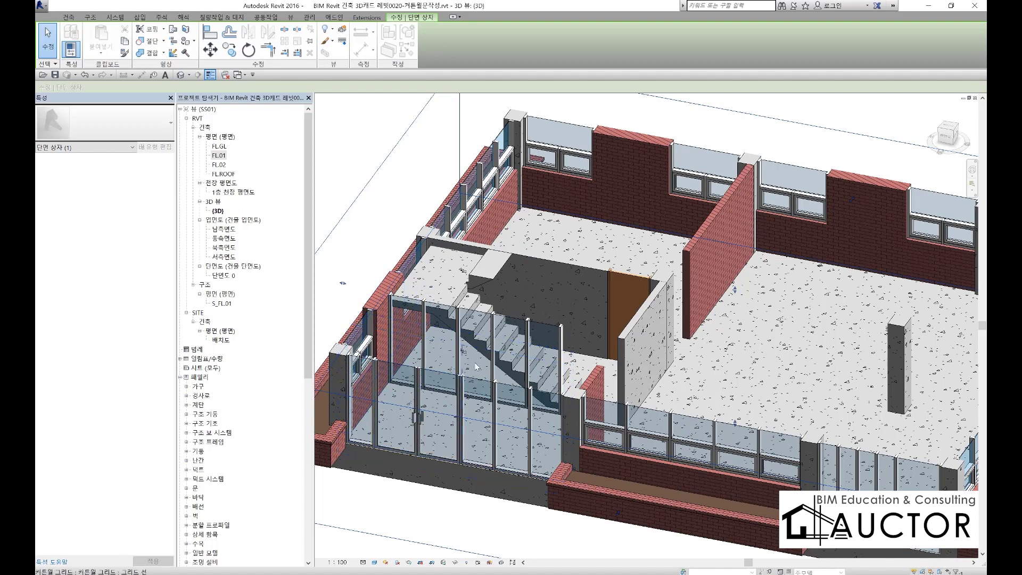
Try a base offset of 1000 on the AW08 curtain wall by the stair and undo it
click(571, 345)
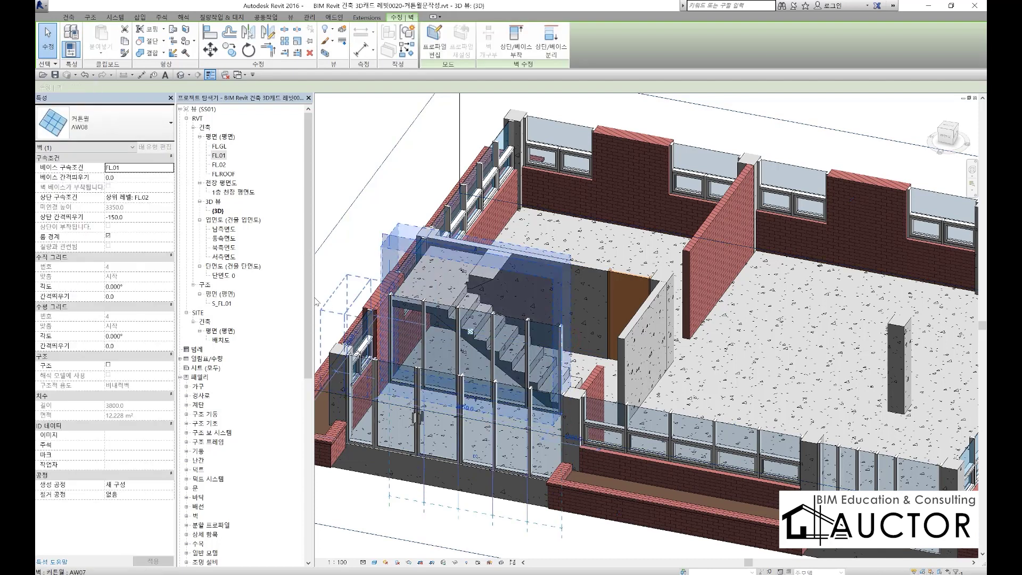
click(122, 178)
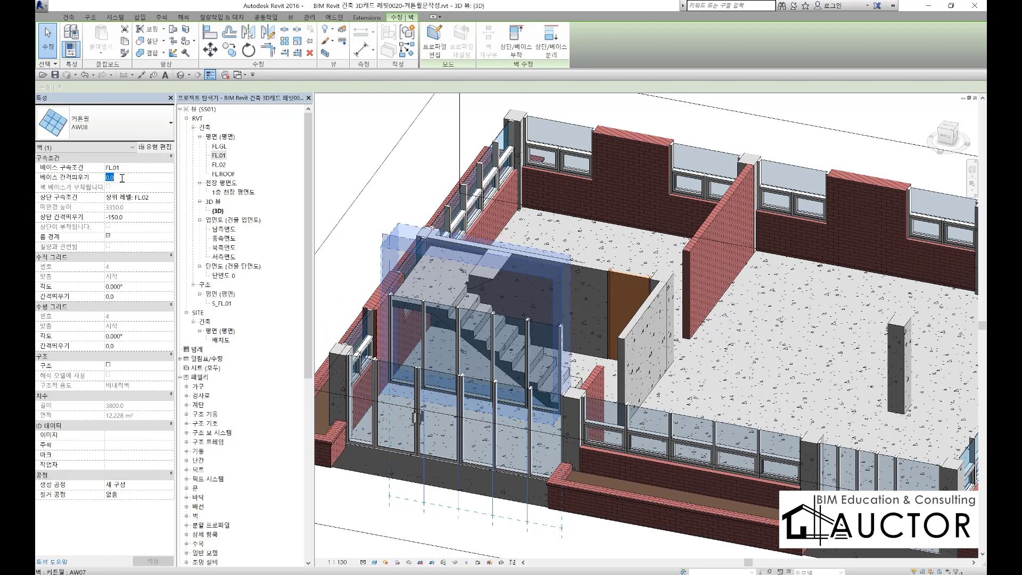
text(1000)
key(Return)
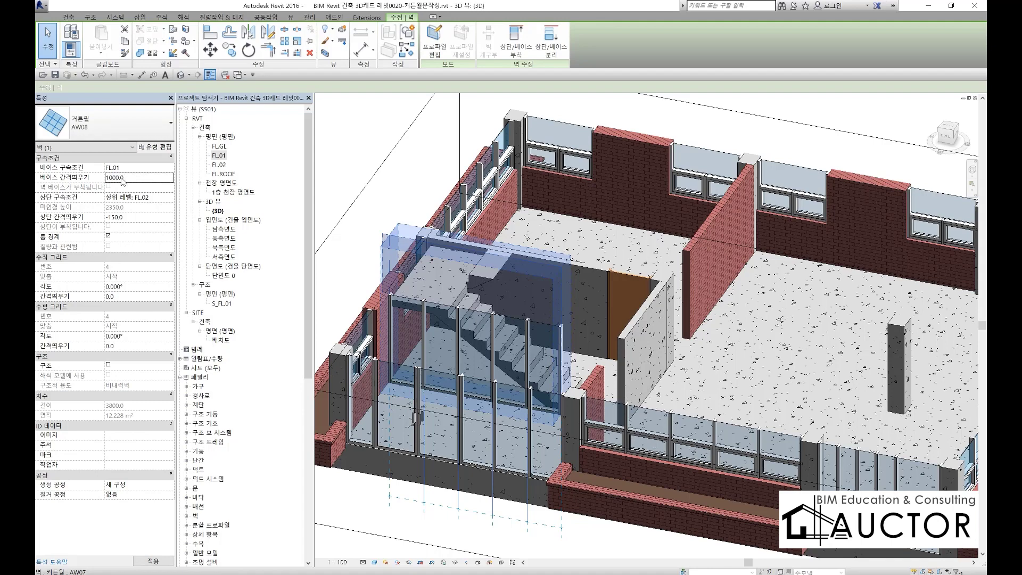
click(342, 230)
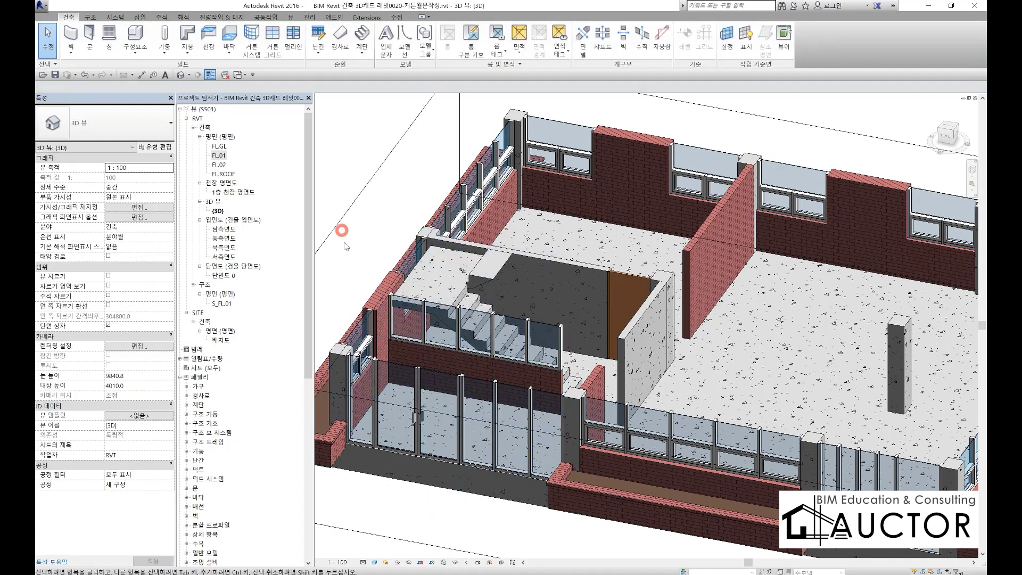
scroll(504, 369, up, 4)
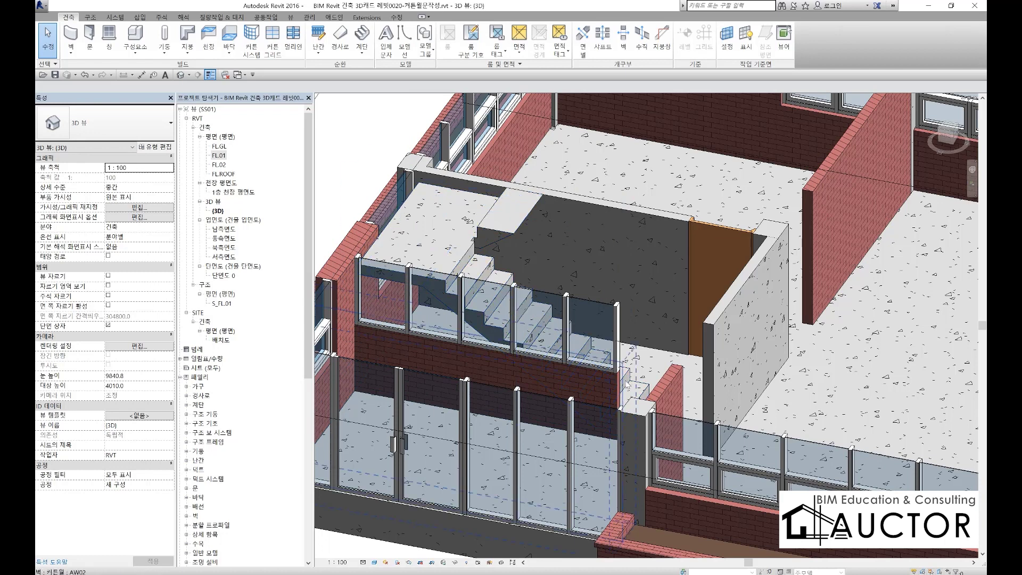
click(484, 383)
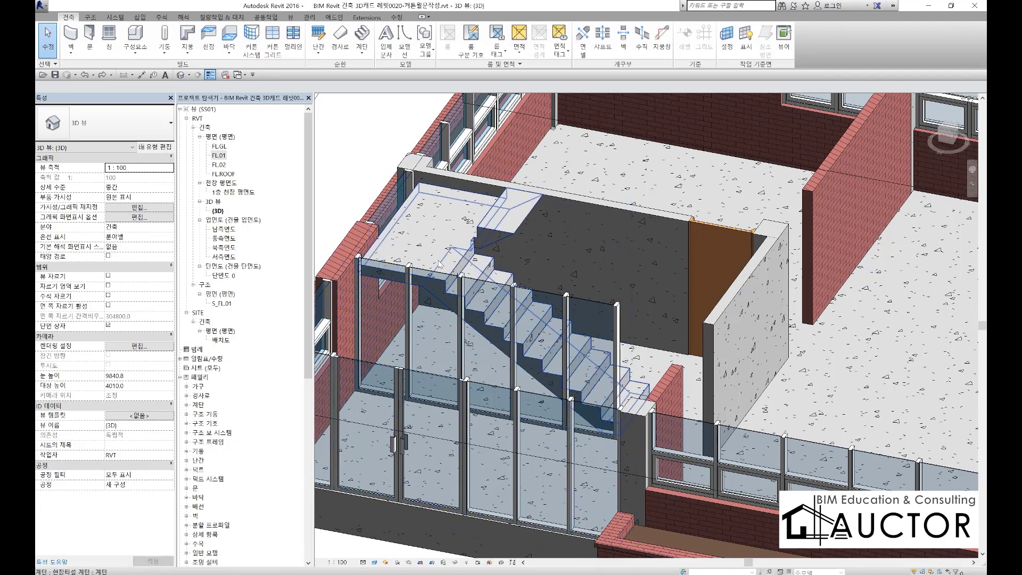
Turn off the 3D view's section box and examine the whole building
scroll(732, 240, down, 2)
shift+middle_drag(732, 247, 669, 297)
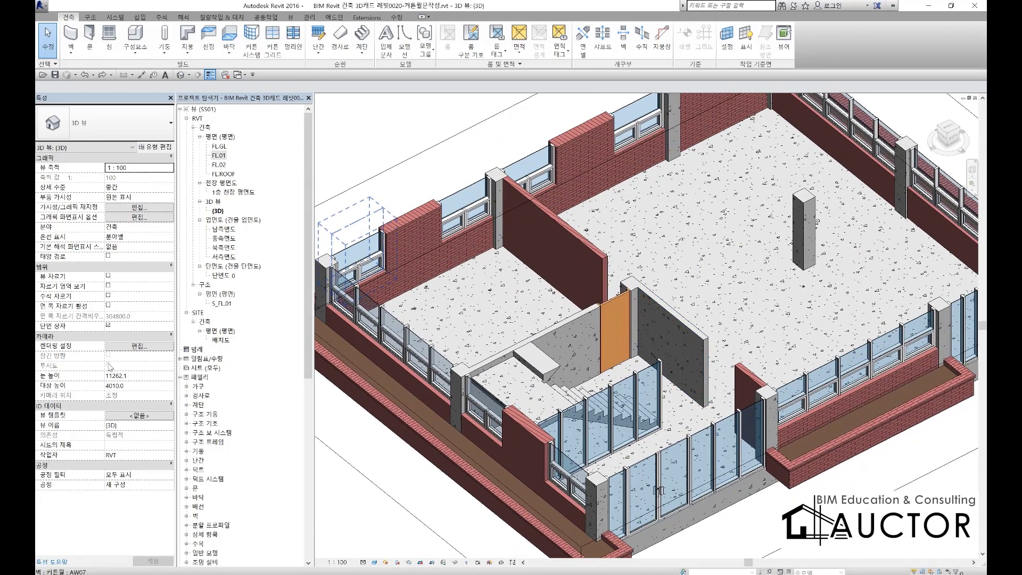
click(108, 324)
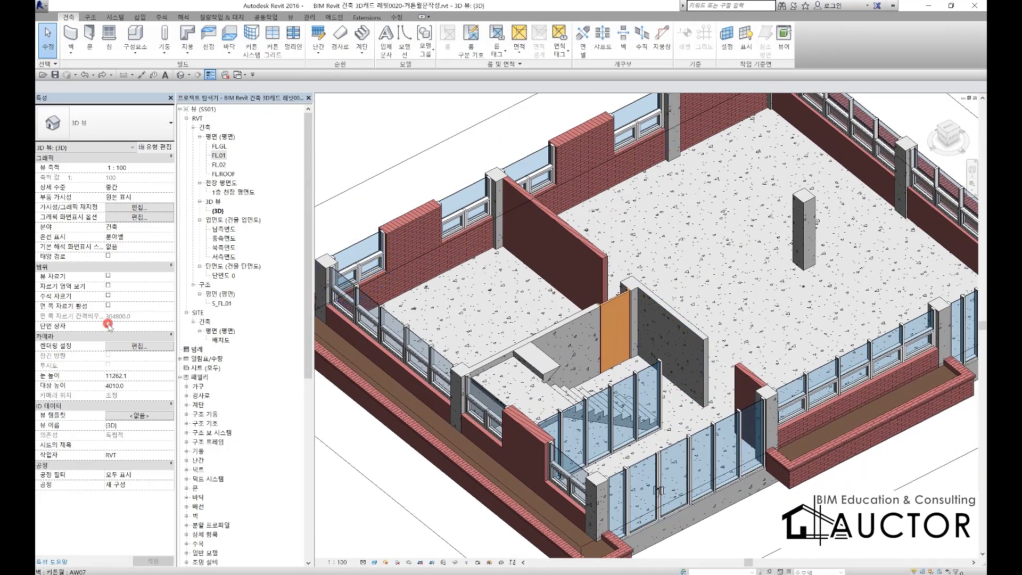
scroll(552, 231, down, 5)
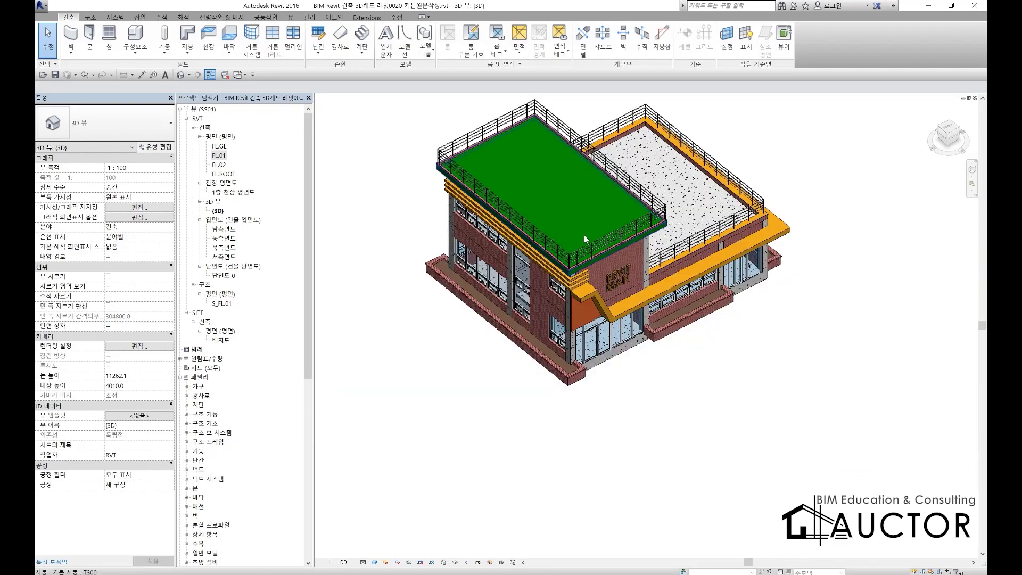
mouse_move(583, 248)
middle_down()
mouse_move(586, 310)
mouse_move(599, 241)
middle_up()
scroll(538, 270, up, 3)
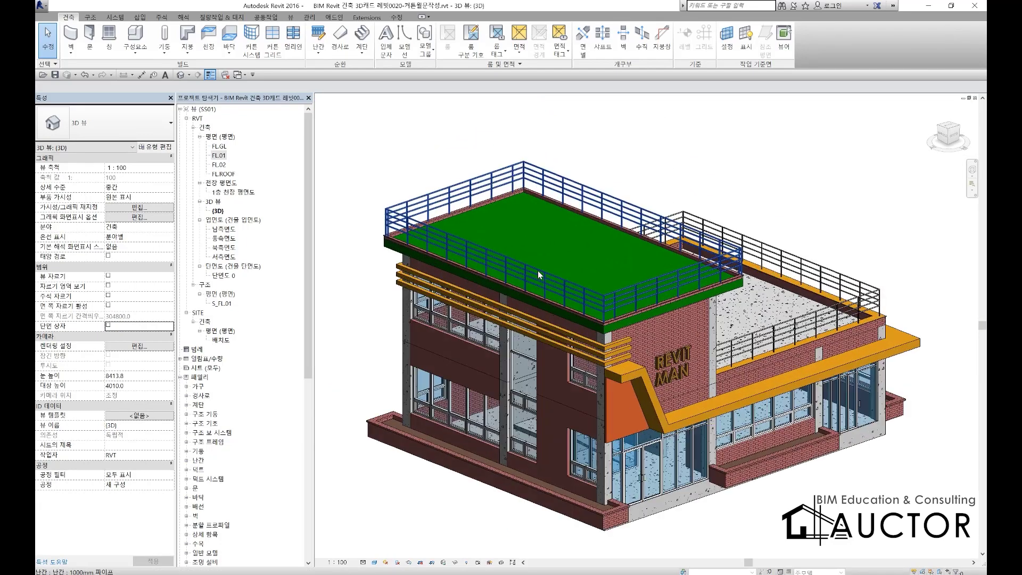